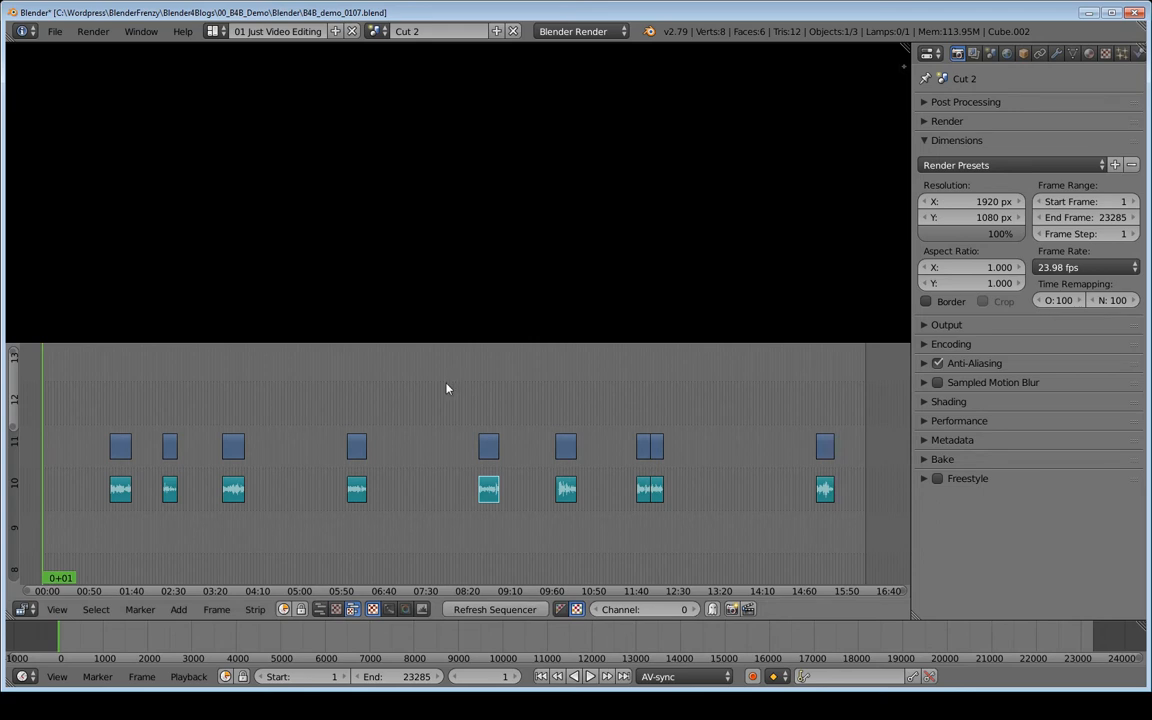
Save the project as a new version named B4B_demo_0201.blend in the same folder.
key("ctrl+shift+s")
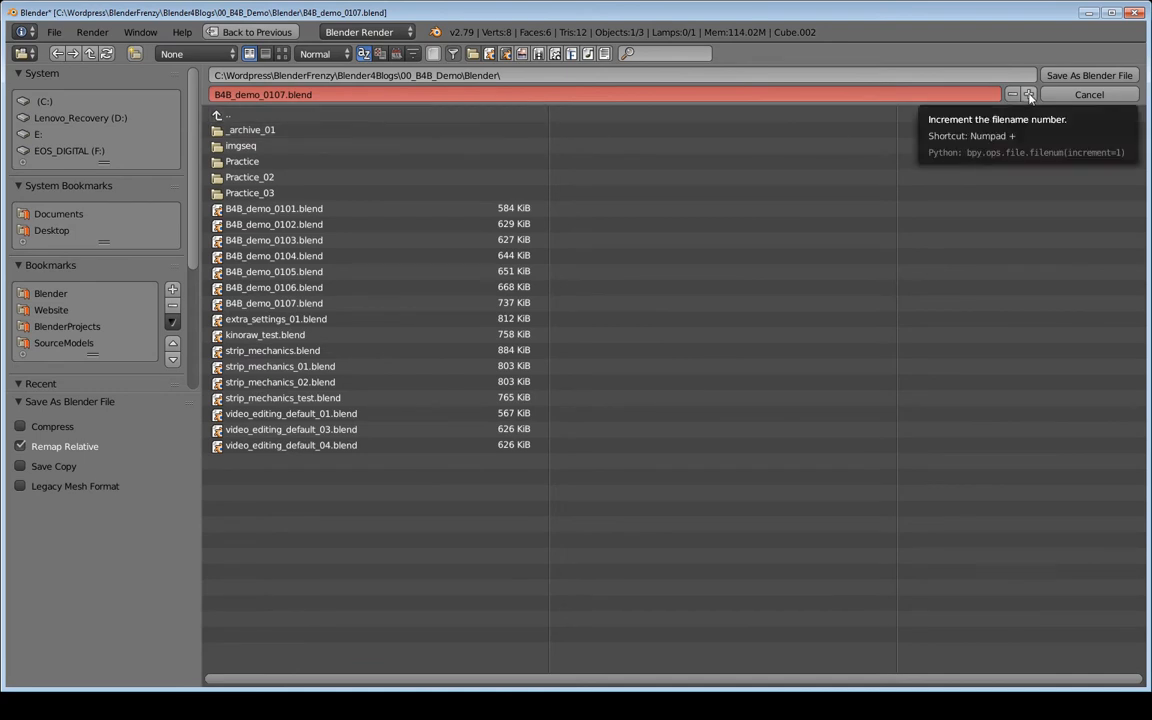
left_click(285, 97)
left_click(286, 97)
key("BackSpace")
key("BackSpace")
key("BackSpace")
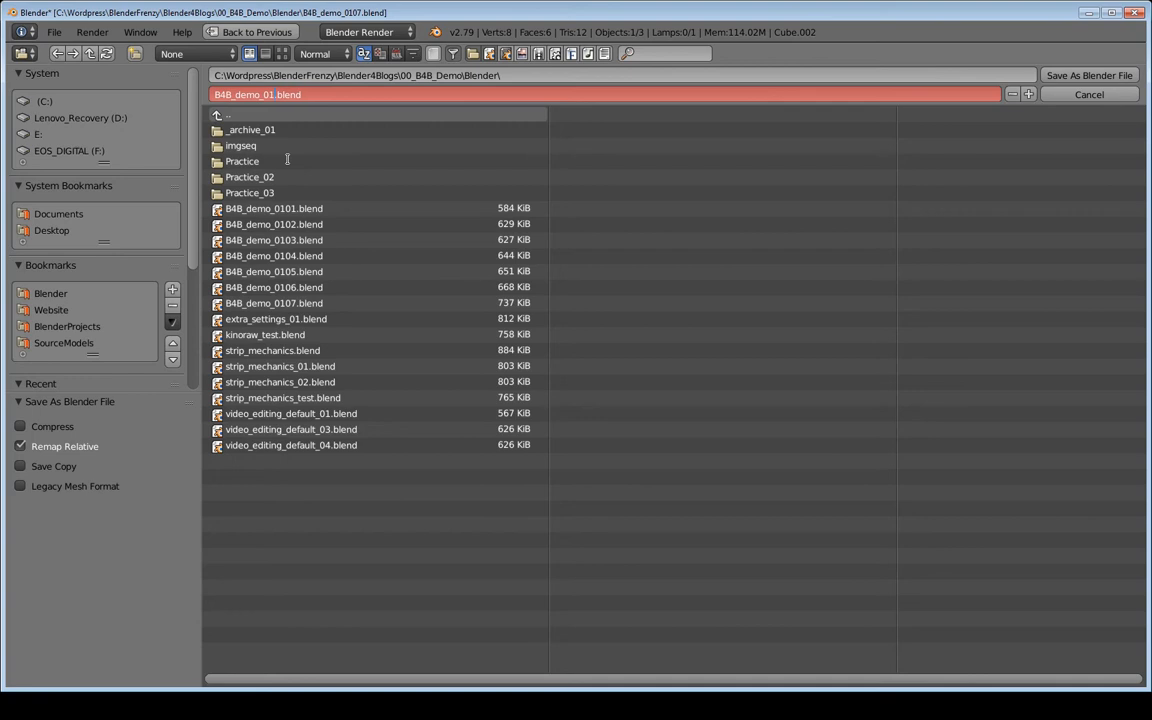
type("201")
left_click(280, 119)
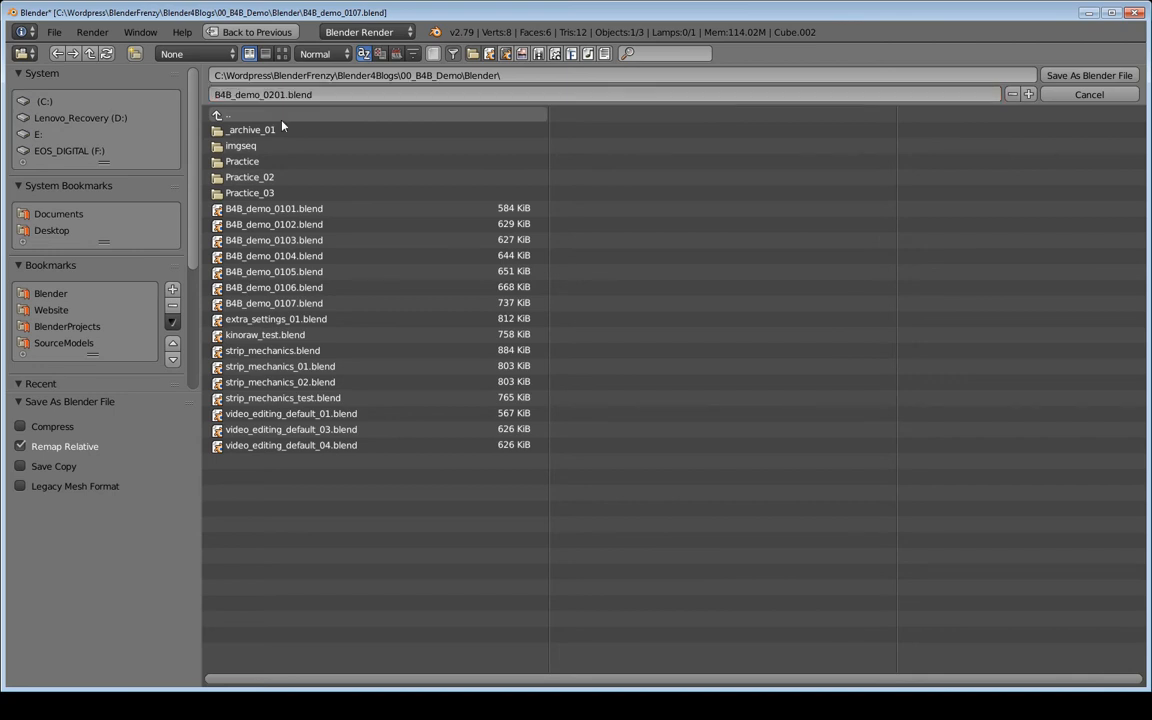
key("Return")
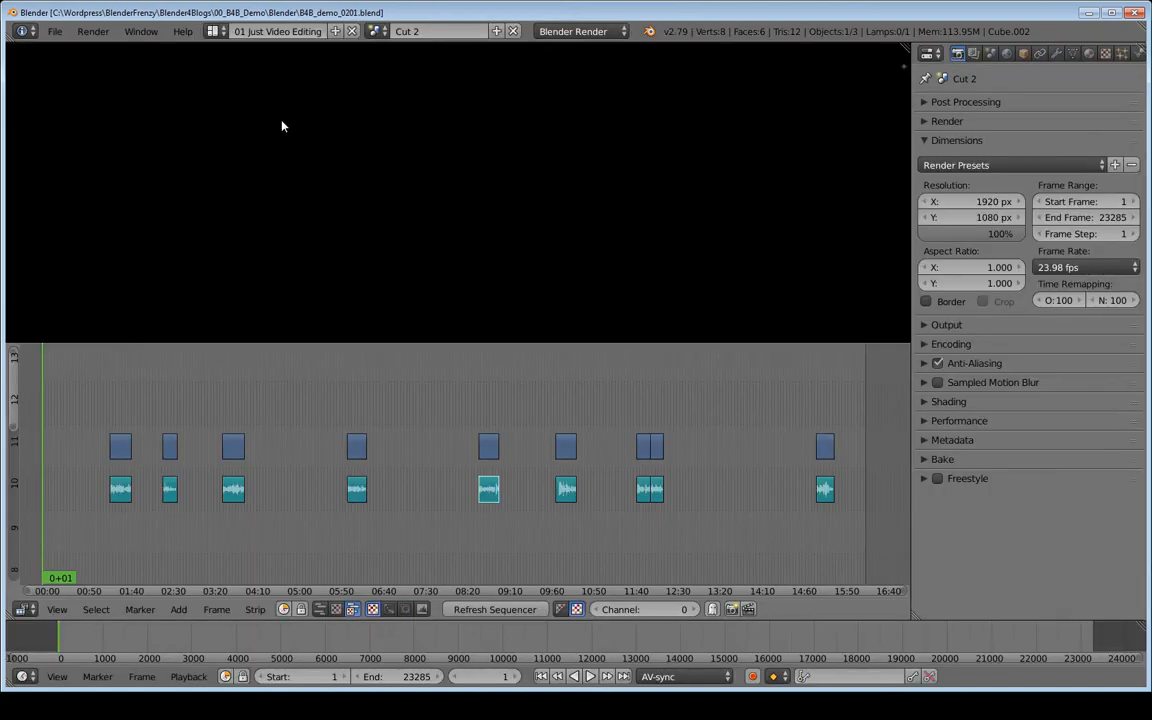
Save another incremented copy of the project as B4B_demo_0202.blend.
key("ctrl+shift+s")
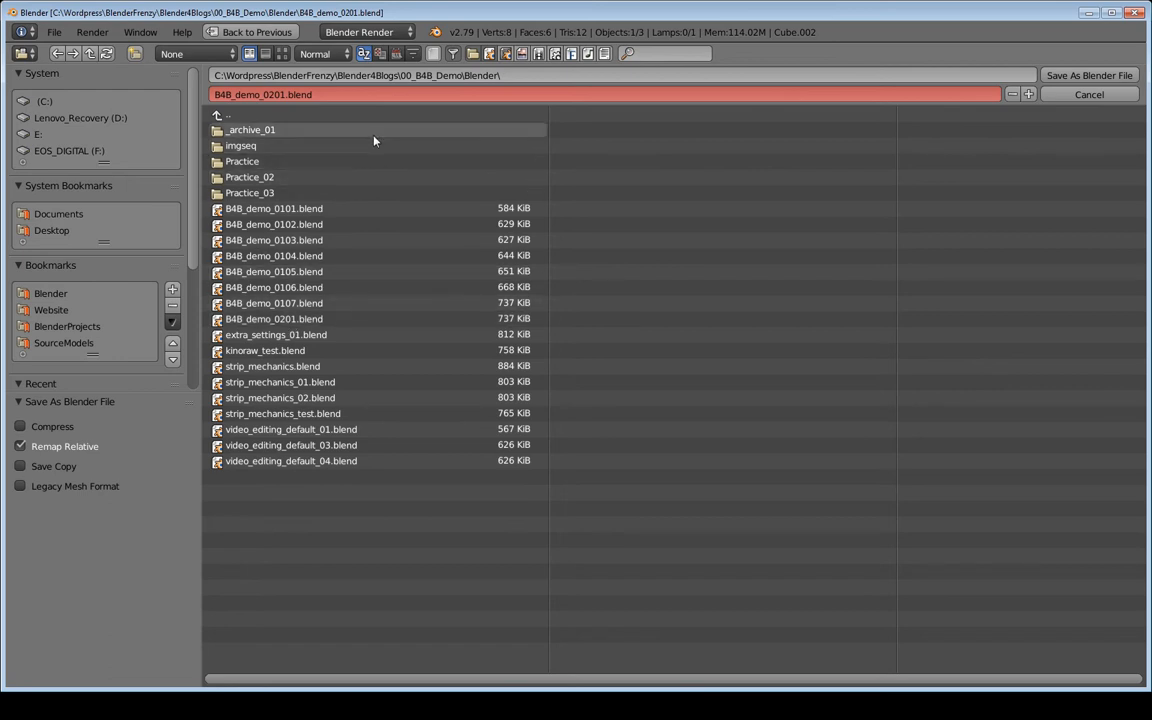
key("KP_Add")
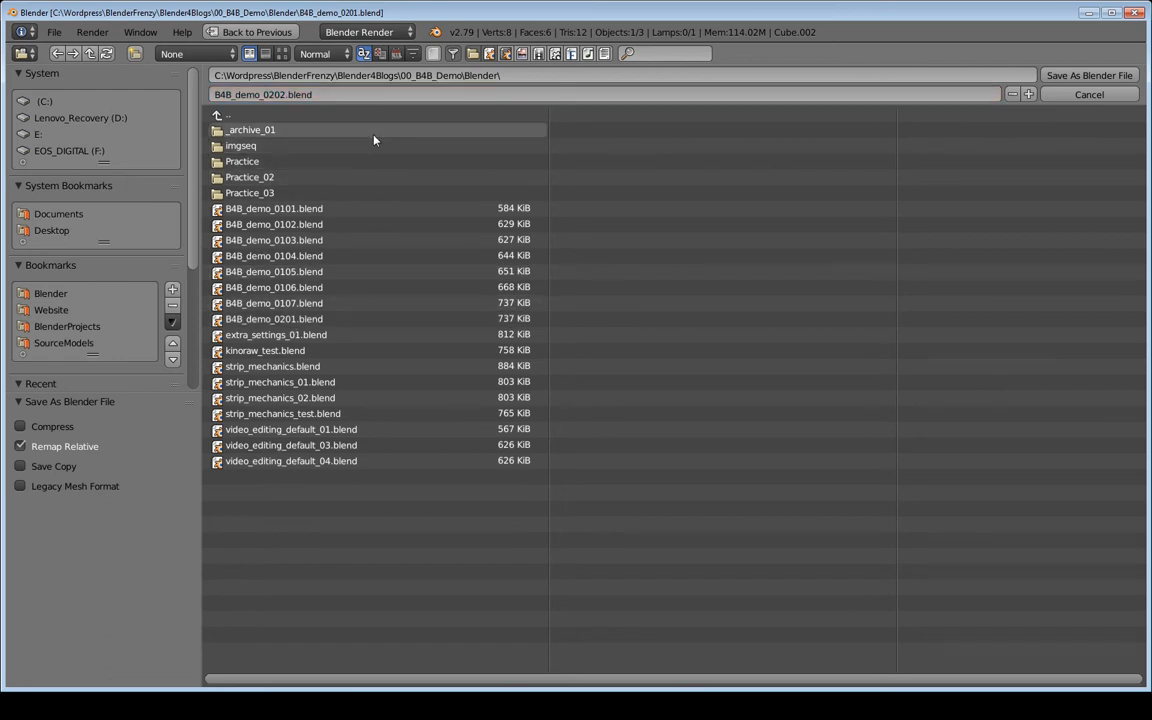
key("Return")
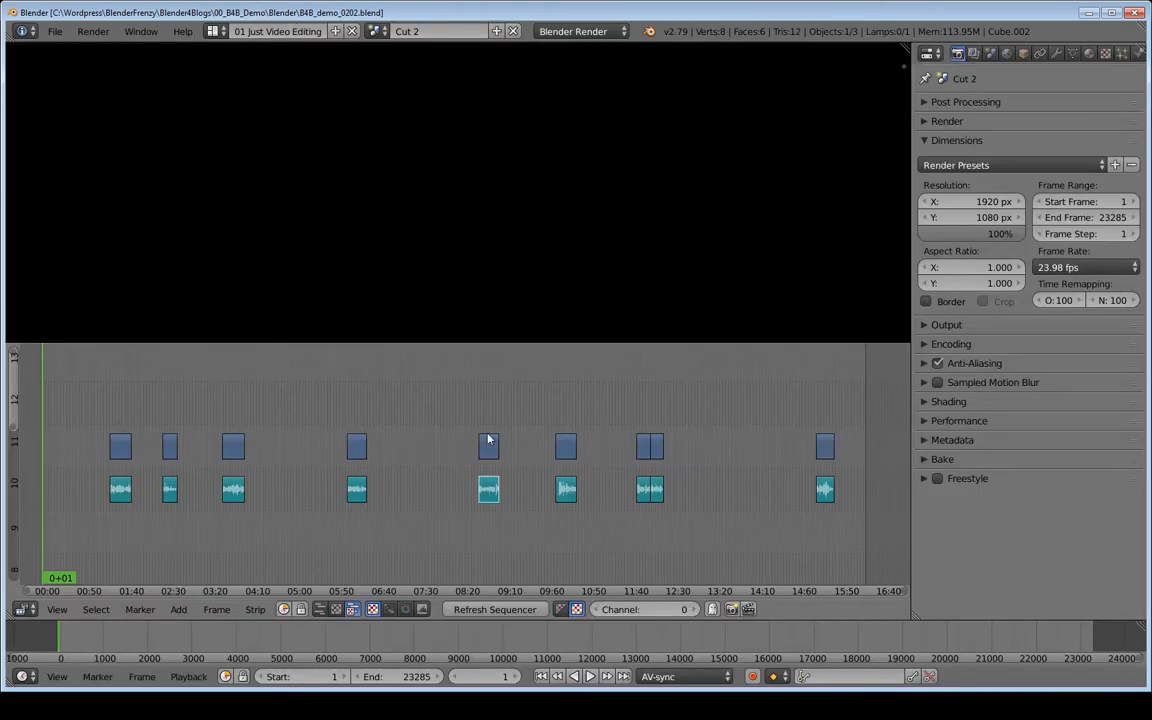
Review the strips in the Orig scene and in the Cut 1 scene.
left_click(377, 31)
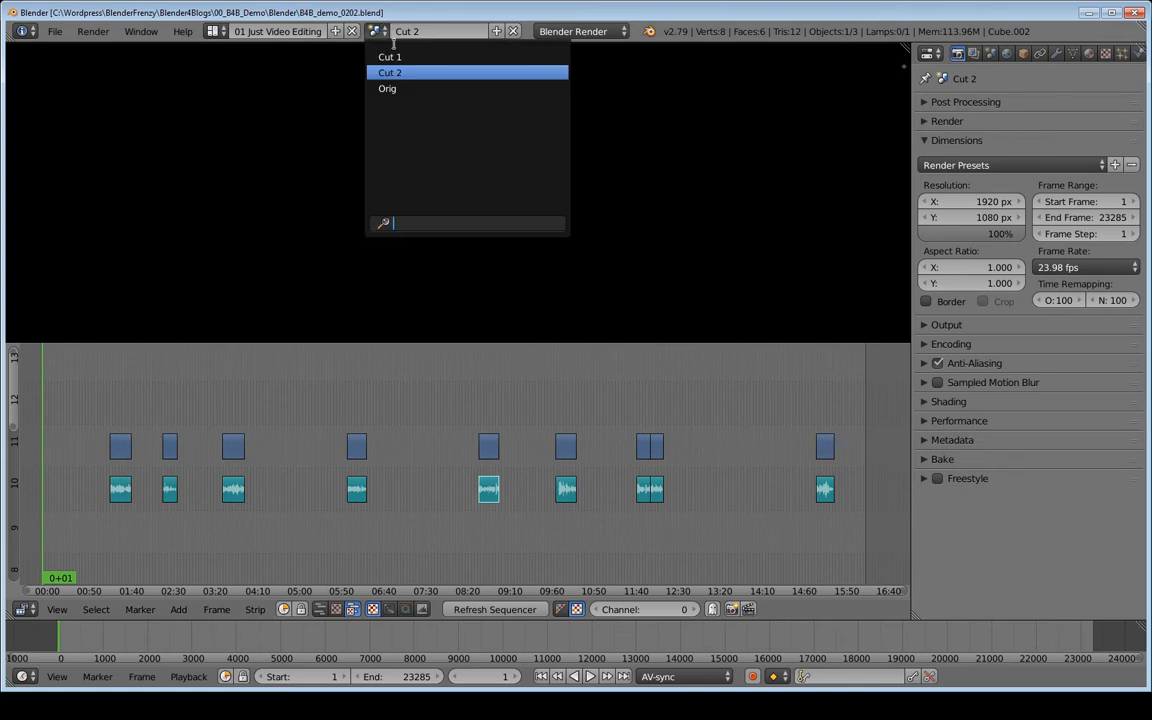
left_click(390, 88)
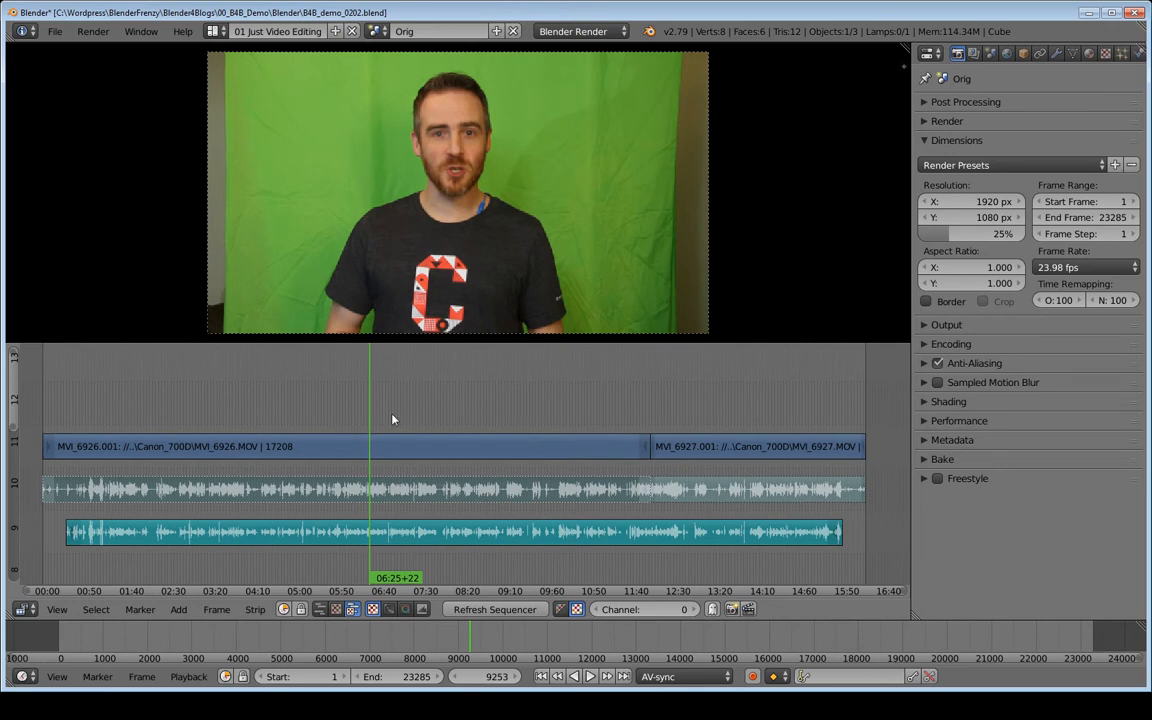
left_click(377, 31)
left_click(390, 57)
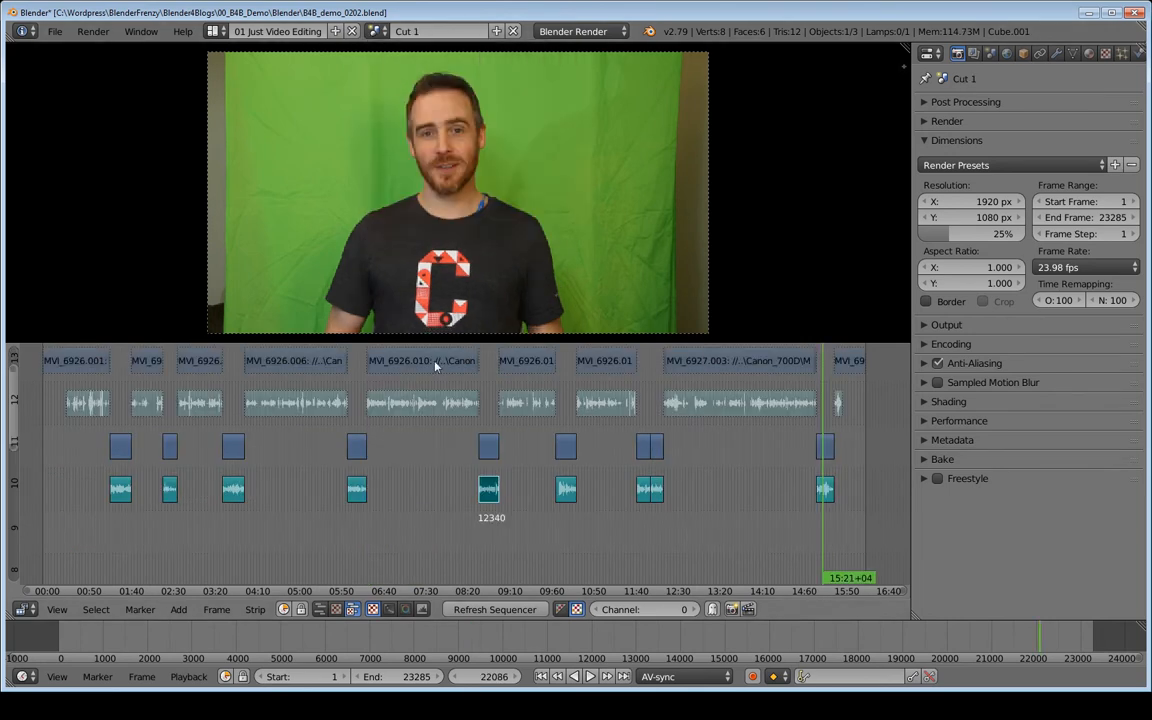
scroll(311, 420, "up", 1, "shift")
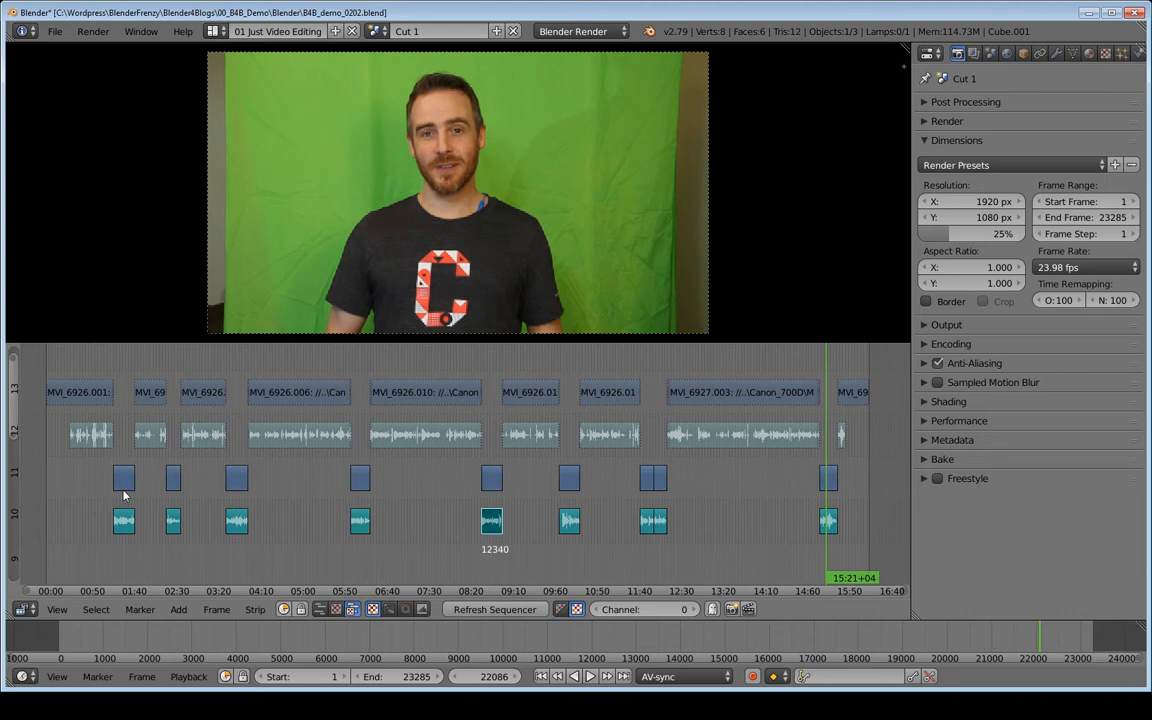
Compare the strip layouts of the Cut 2 and Cut 1 scenes, finishing on Cut 2.
left_click(376, 31)
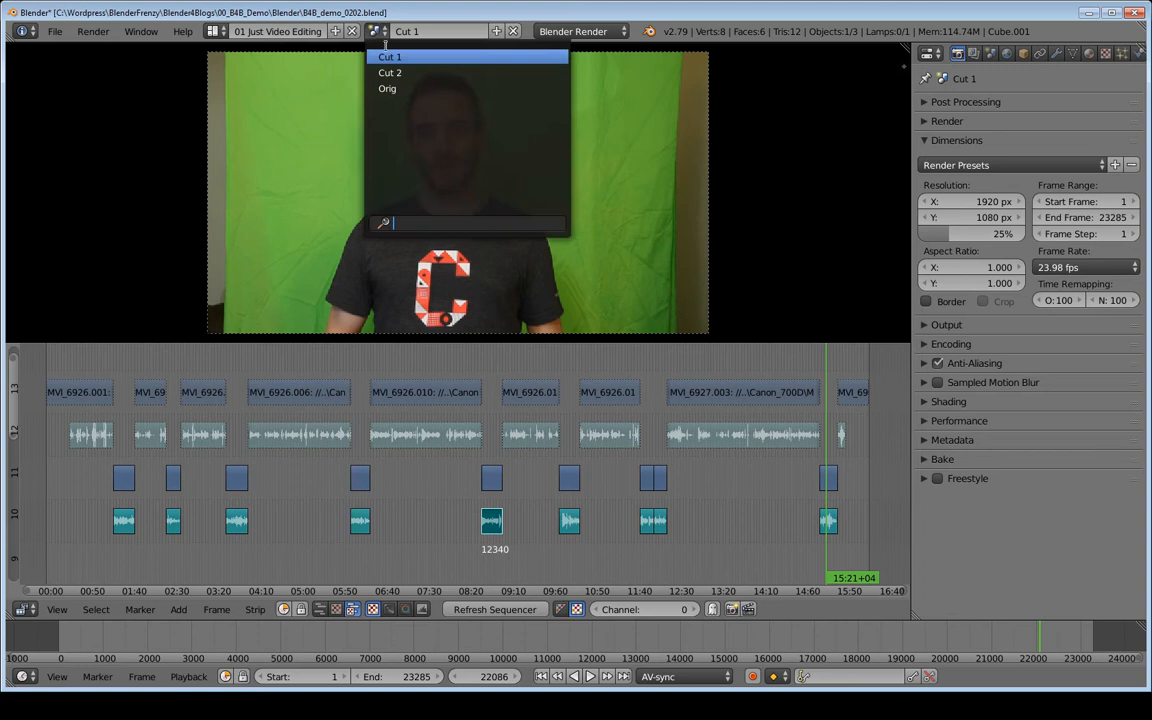
left_click(400, 73)
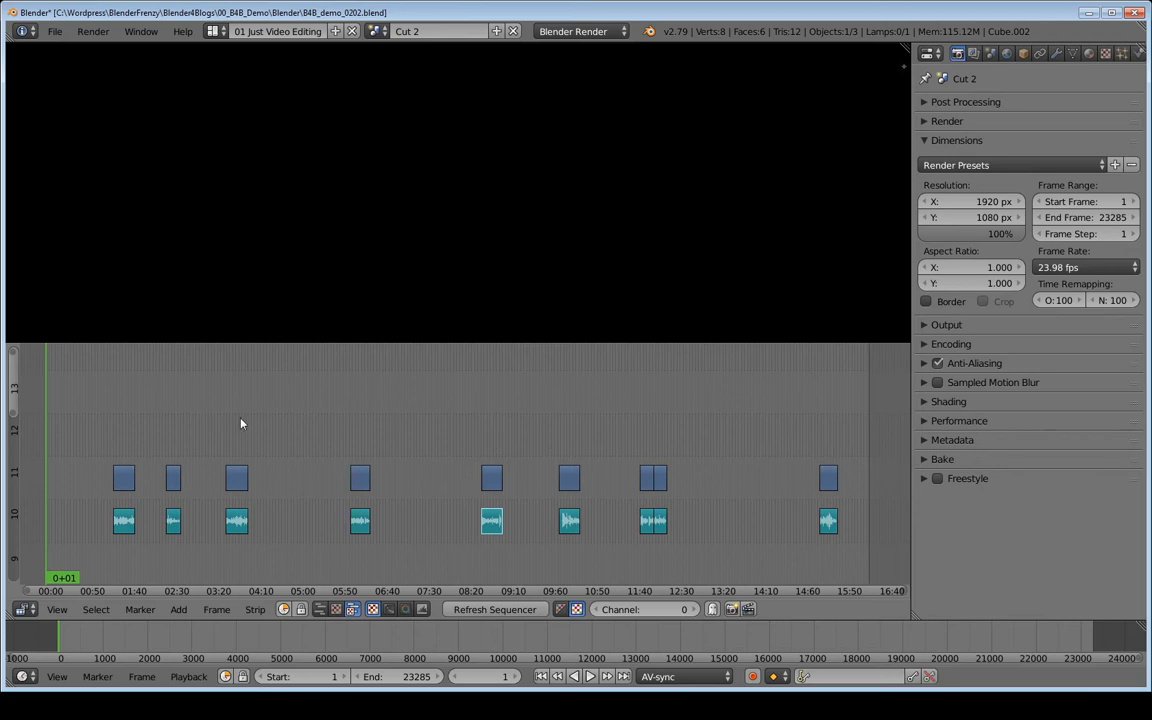
left_click(377, 31)
left_click(400, 52)
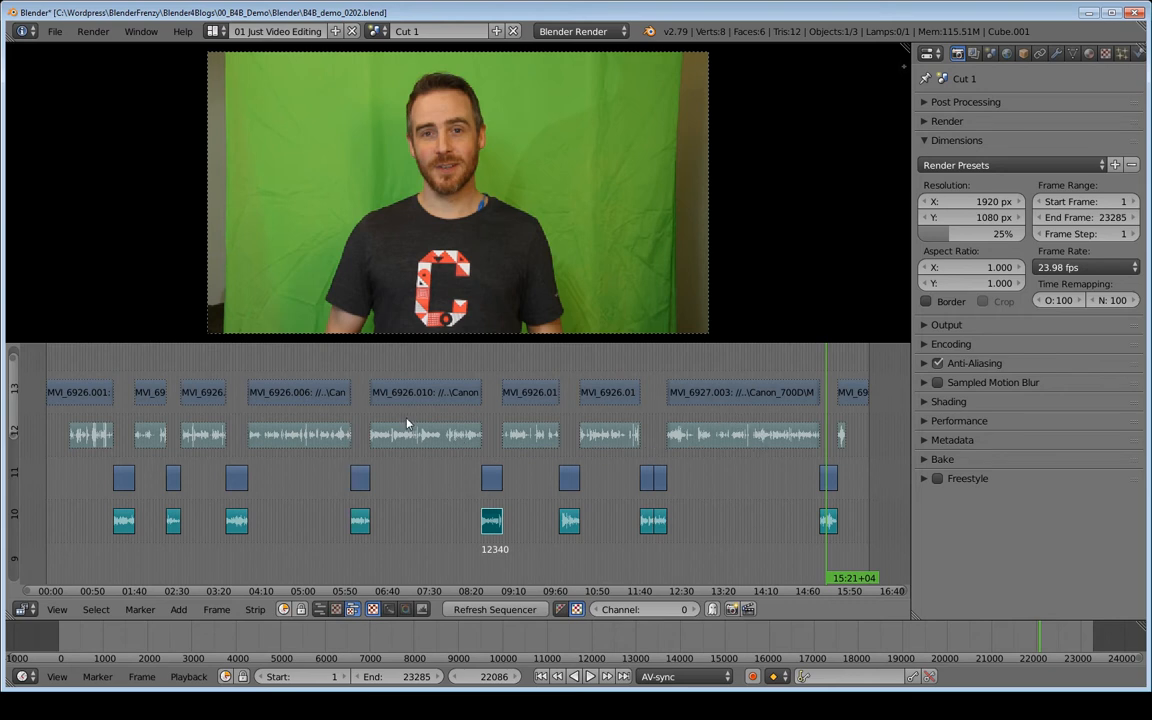
left_click(377, 31)
left_click(390, 73)
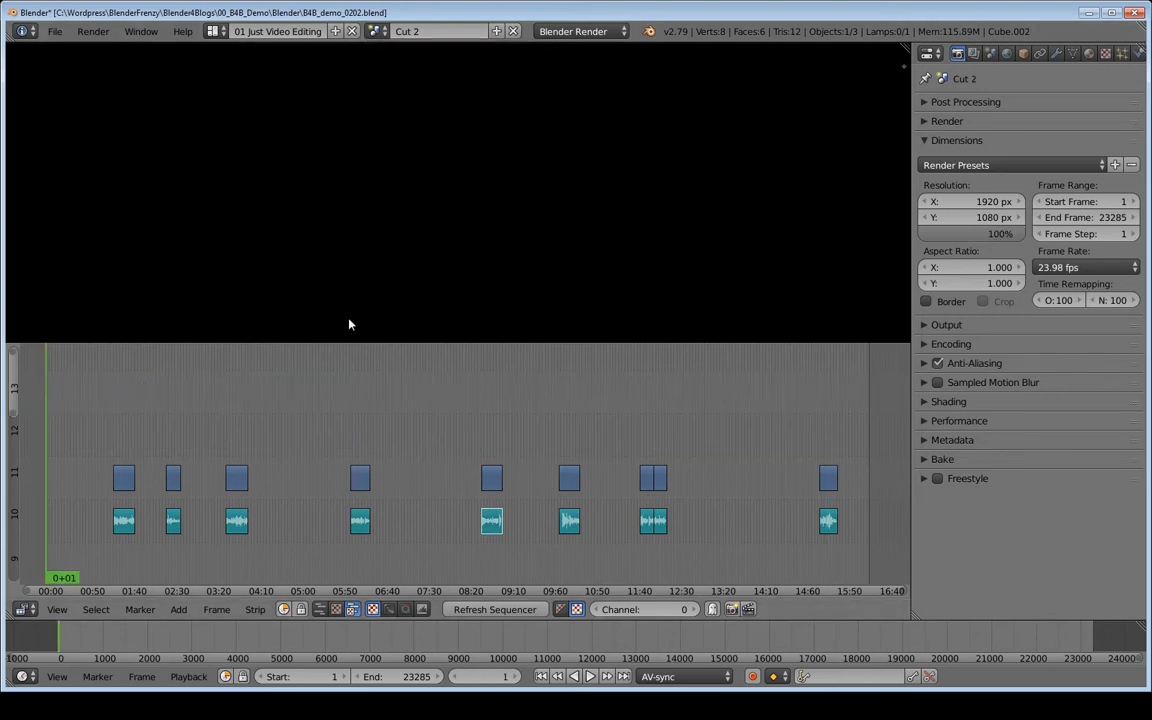
Preview several of the separate clips in the Cut 2 sequence by moving the playhead onto them.
middle_click_drag(221, 398, 214, 345)
middle_click_drag(614, 401, 619, 408)
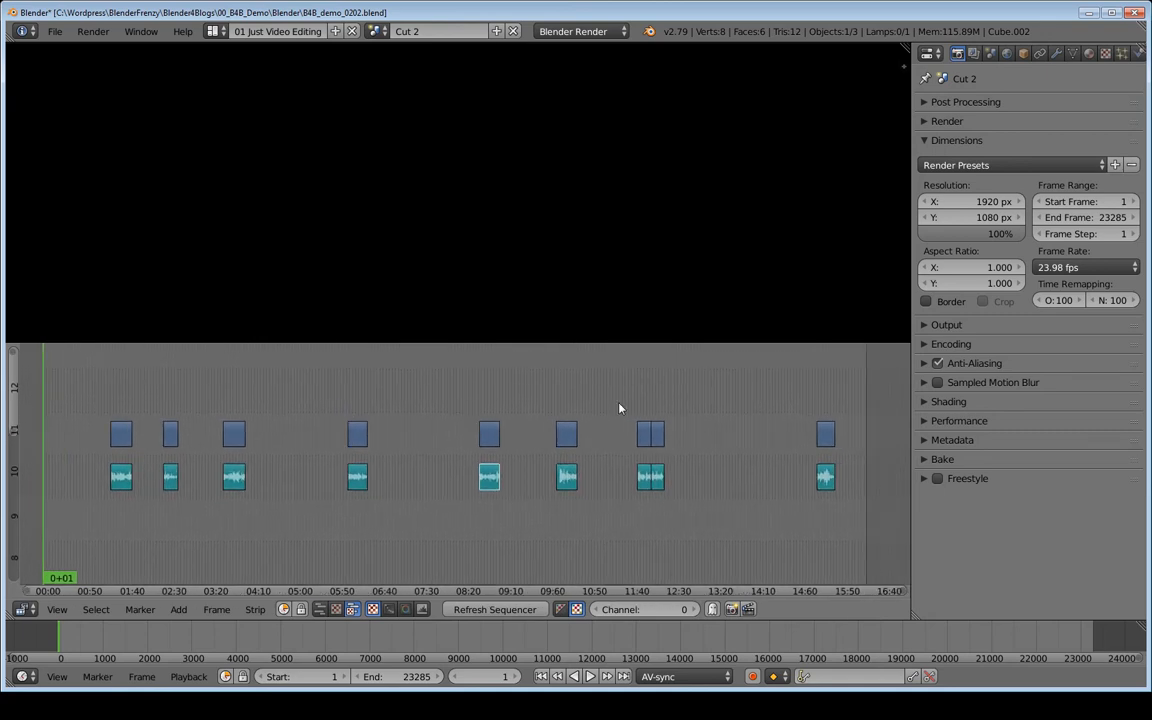
left_click(566, 409)
left_click(488, 401)
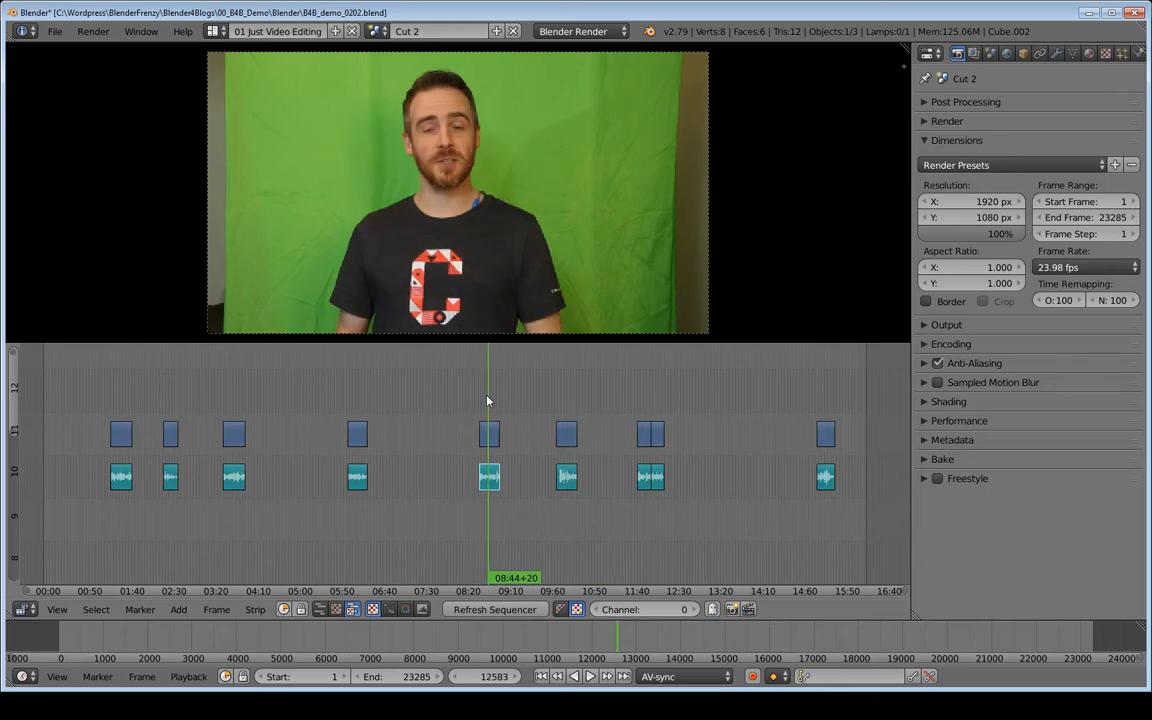
left_click(358, 407)
left_click(236, 404)
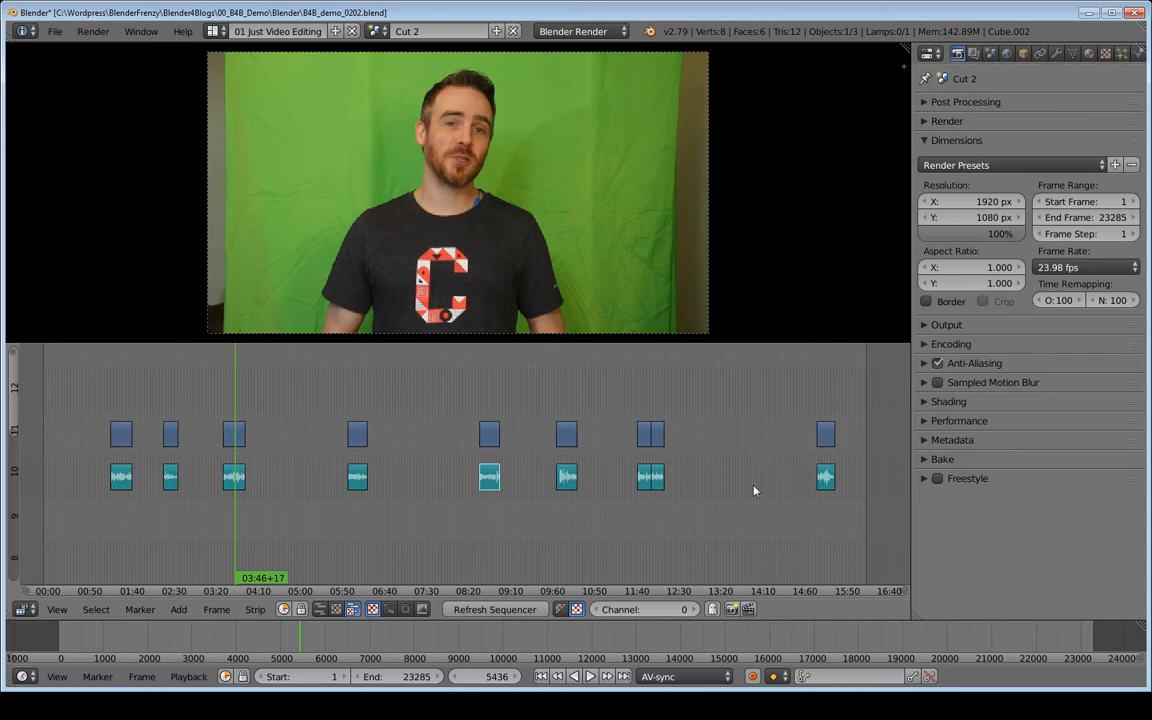
middle_click_drag(314, 419, 338, 423)
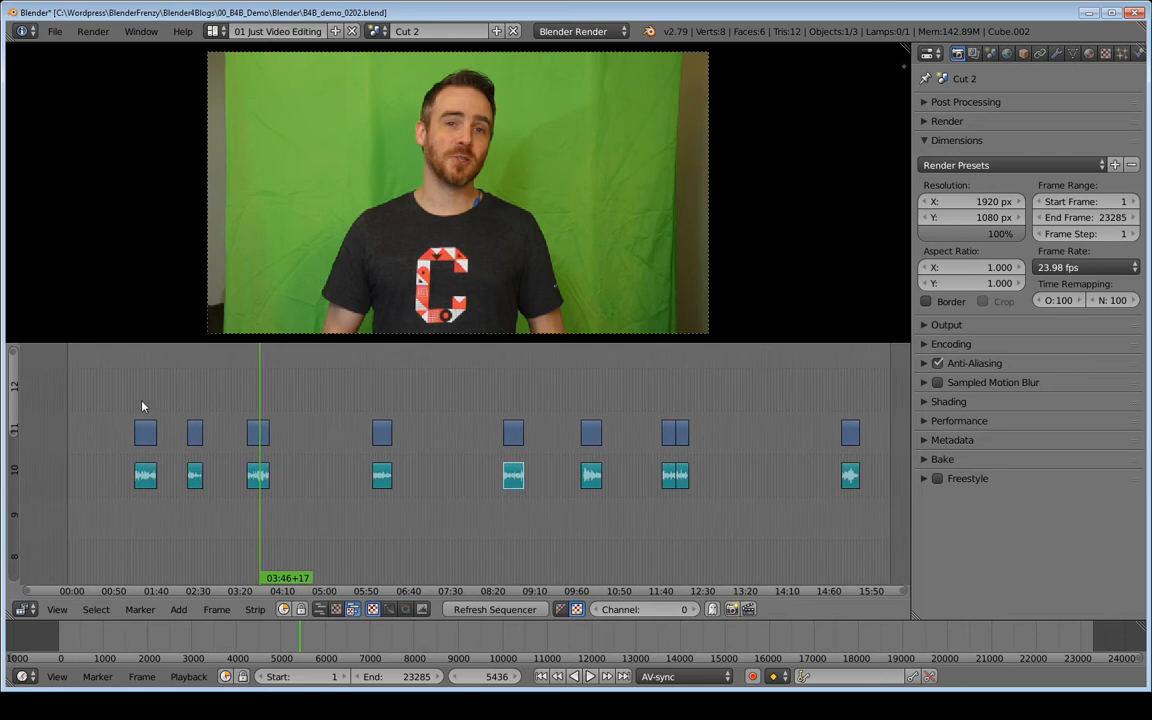
Try snapping the first clip's video and audio strips to frame 1, and undo the move.
key("shift+Left")
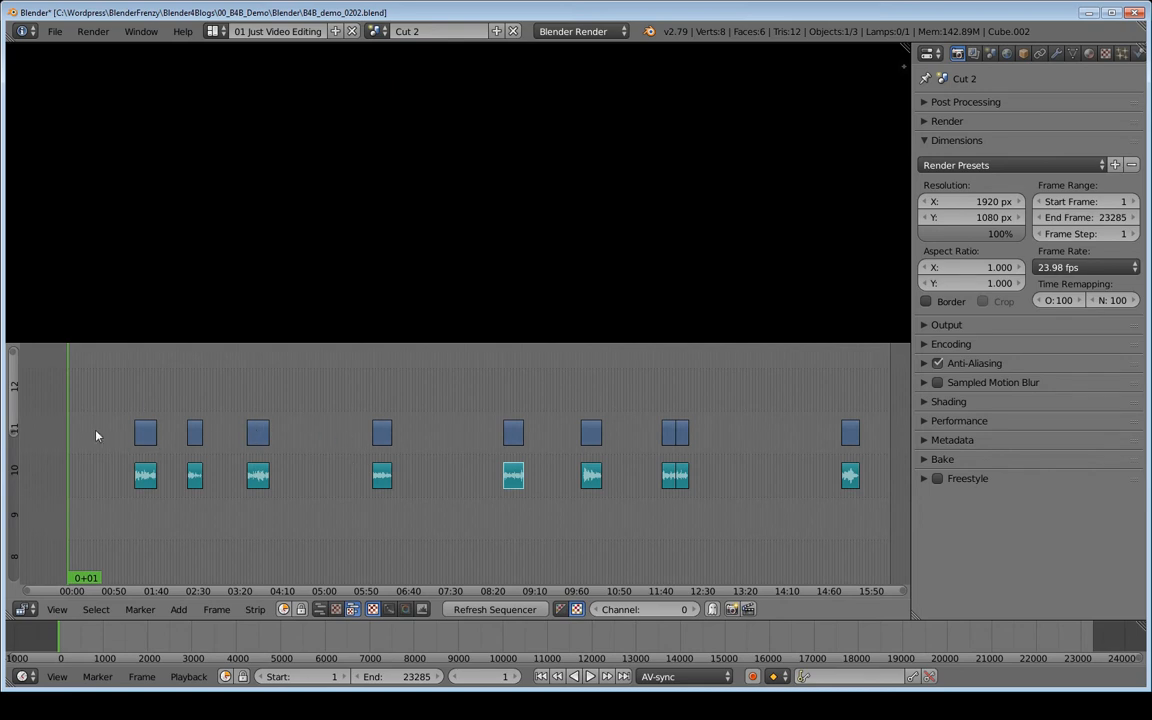
right_click(150, 458)
right_click(146, 435, "shift")
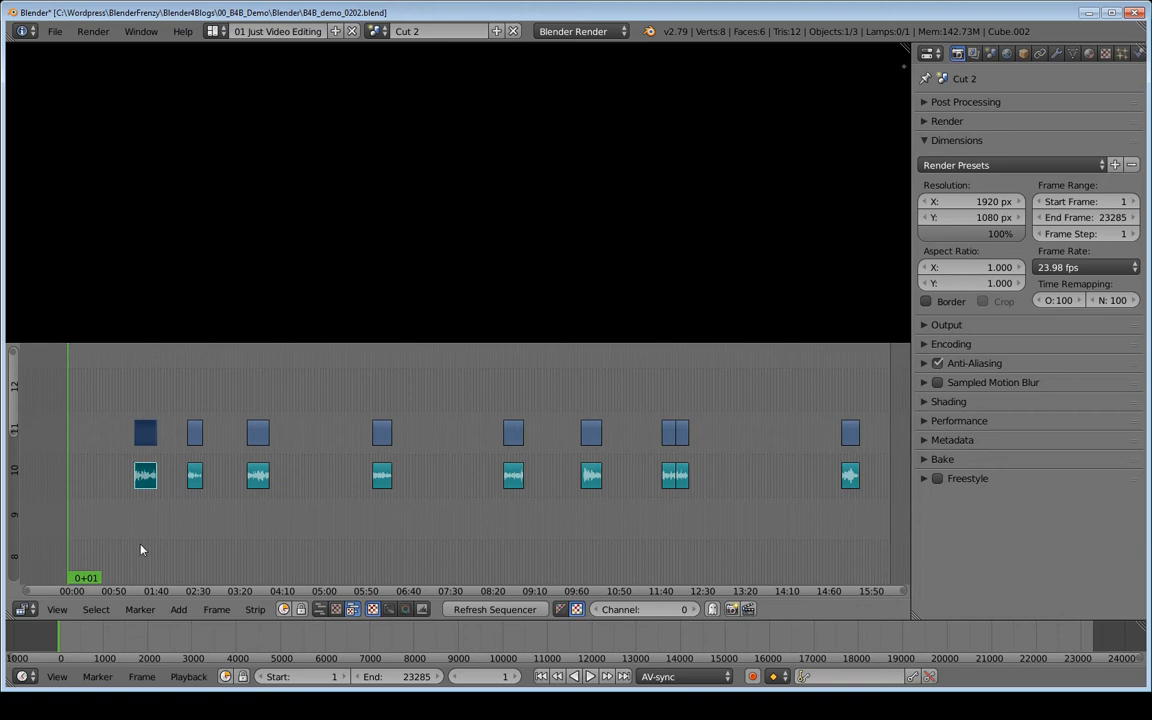
key("shift+s")
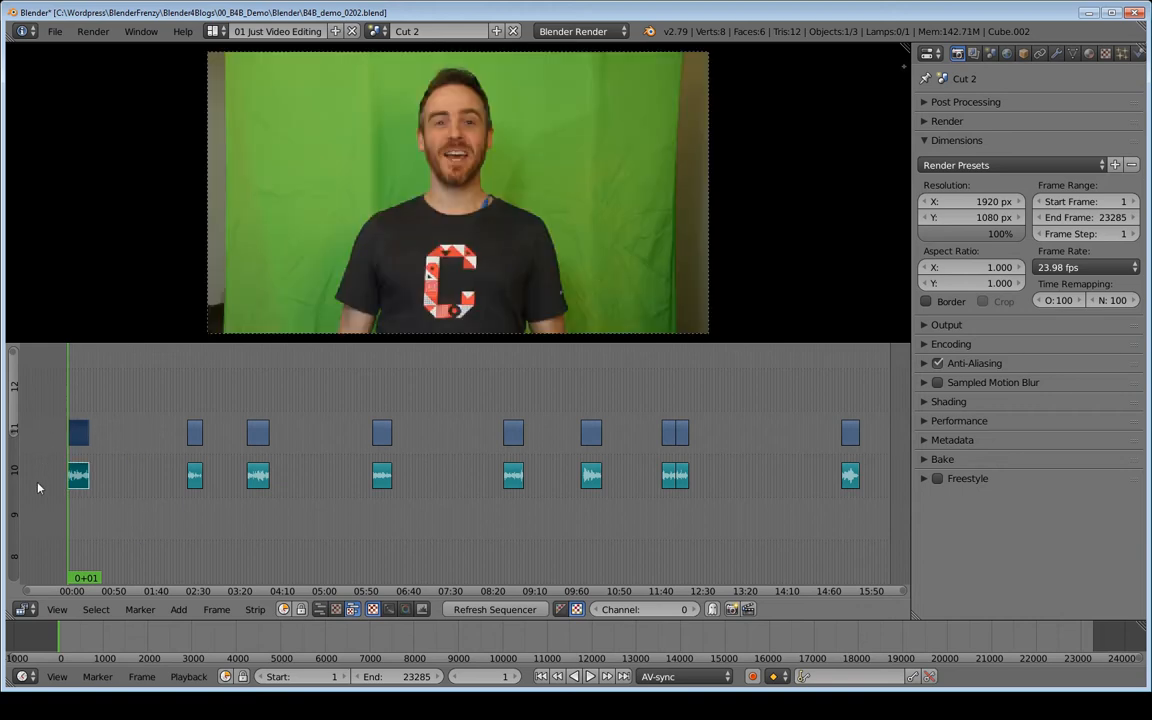
key("ctrl+z")
key("ctrl+z")
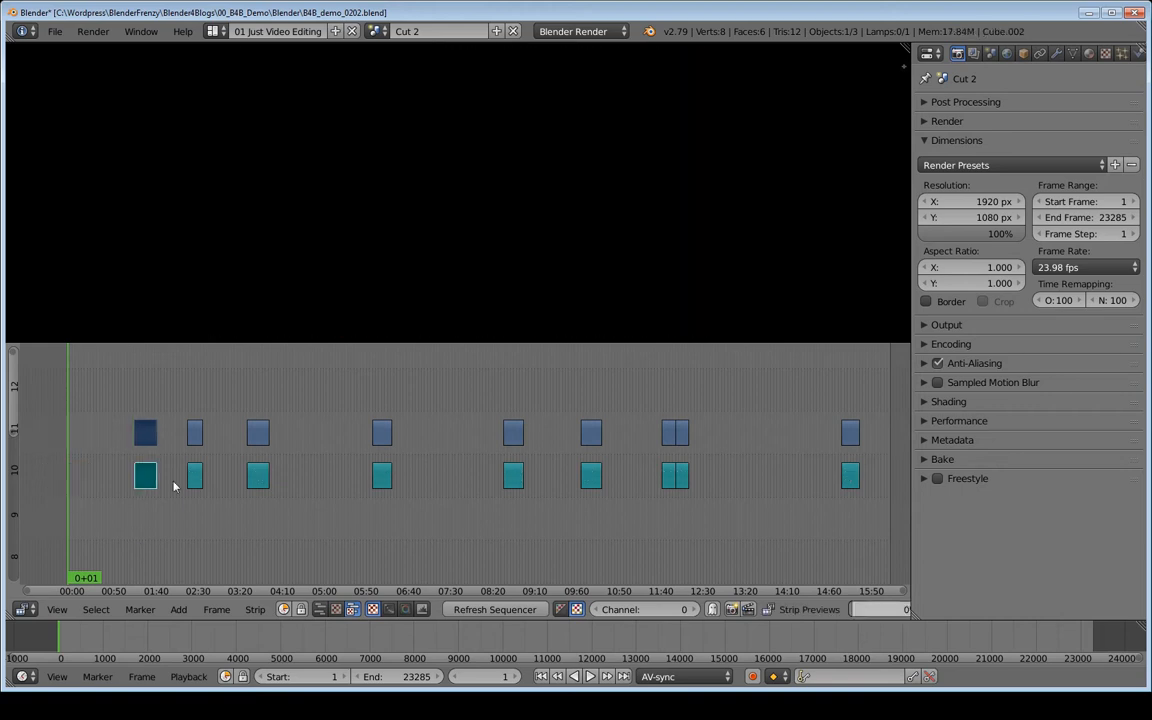
Try snapping all strips to frame 1 at once and play back the stacked clips.
key("ctrl+z")
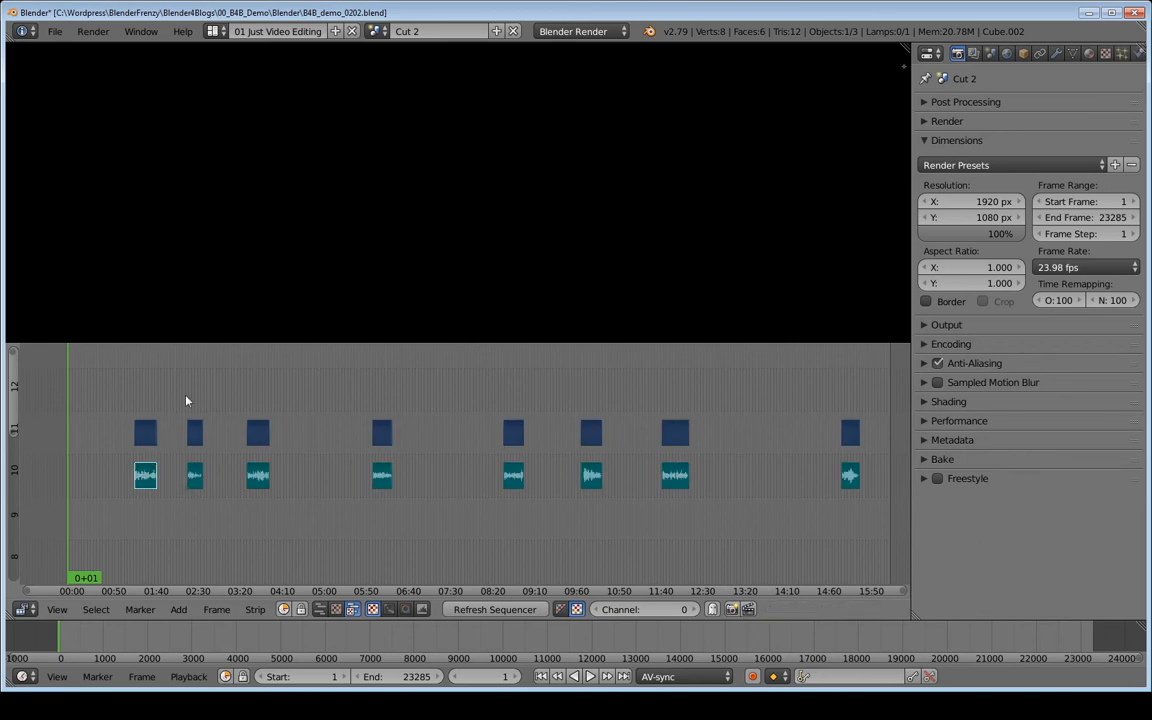
key("ctrl+z")
middle_click_drag(185, 407, 362, 456)
middle_click_drag(270, 438, 418, 450)
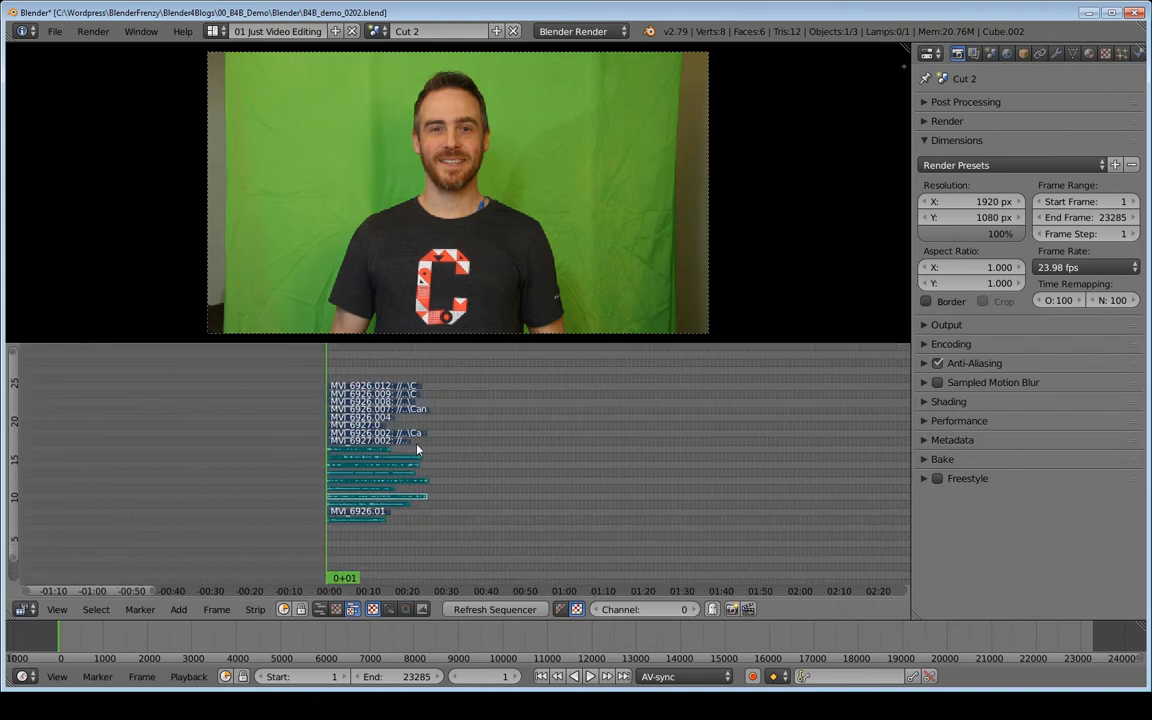
middle_click_drag(273, 431, 412, 430)
middle_click_drag(503, 445, 349, 456, "ctrl")
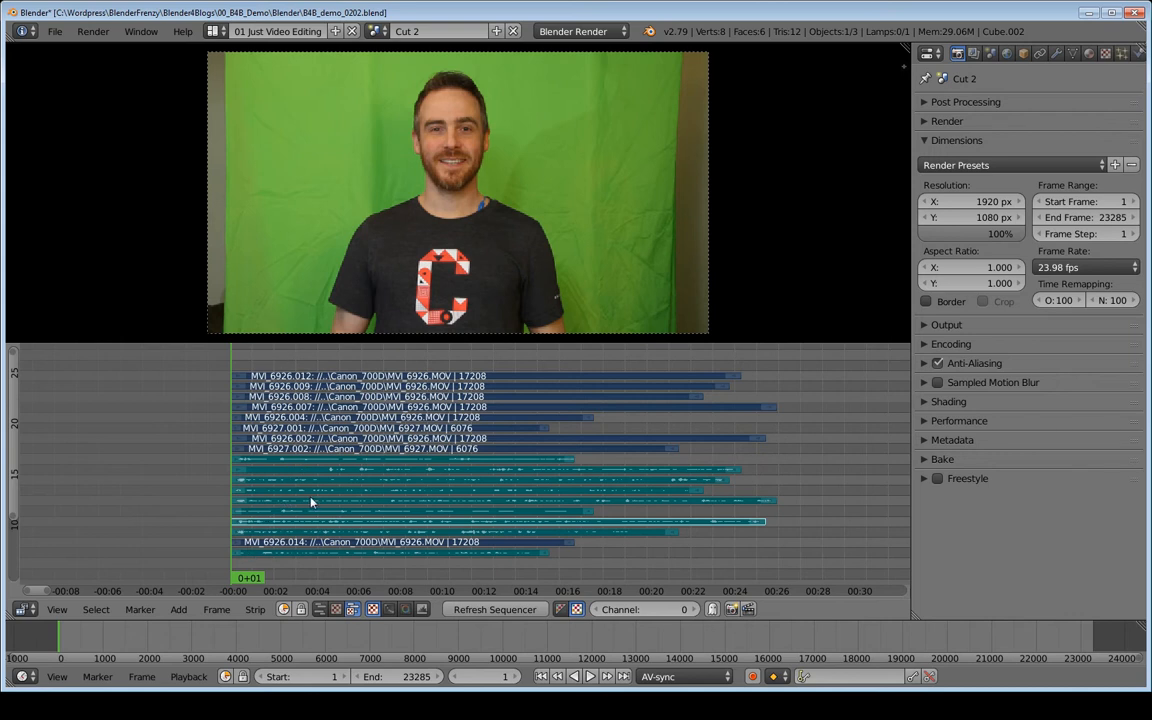
key("alt+a")
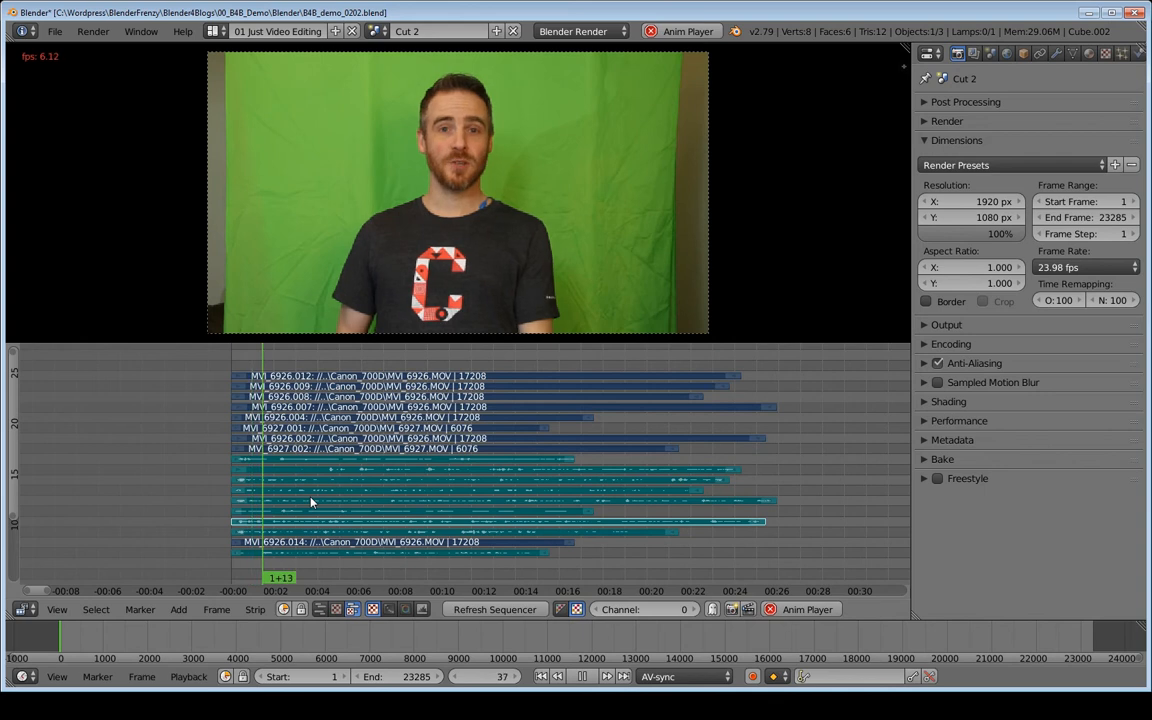
key("alt+a")
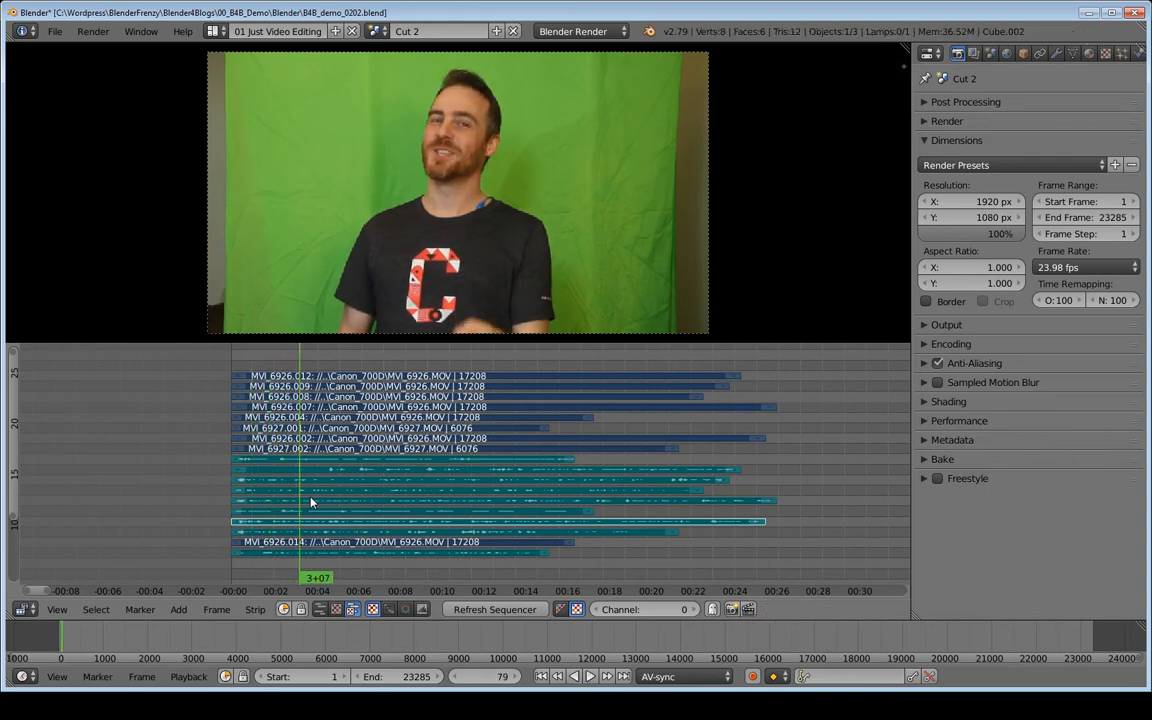
Undo the snapping of all strips and bring the whole sequence back into view.
key("shift+Left")
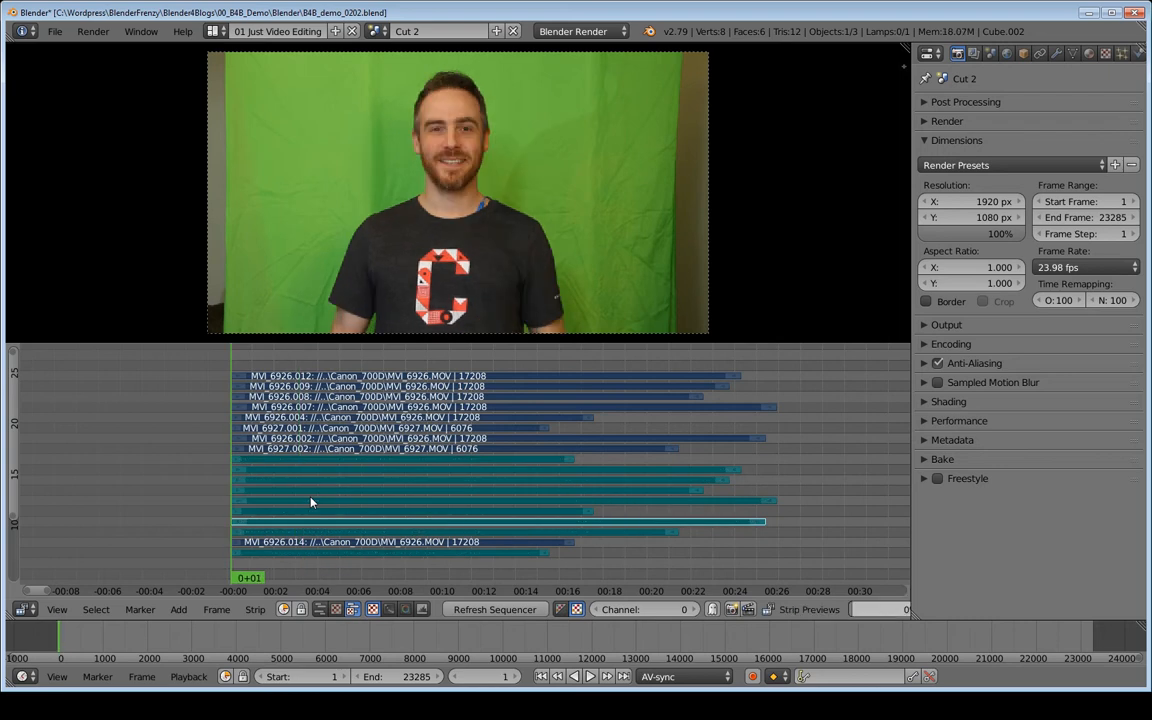
key("Tab")
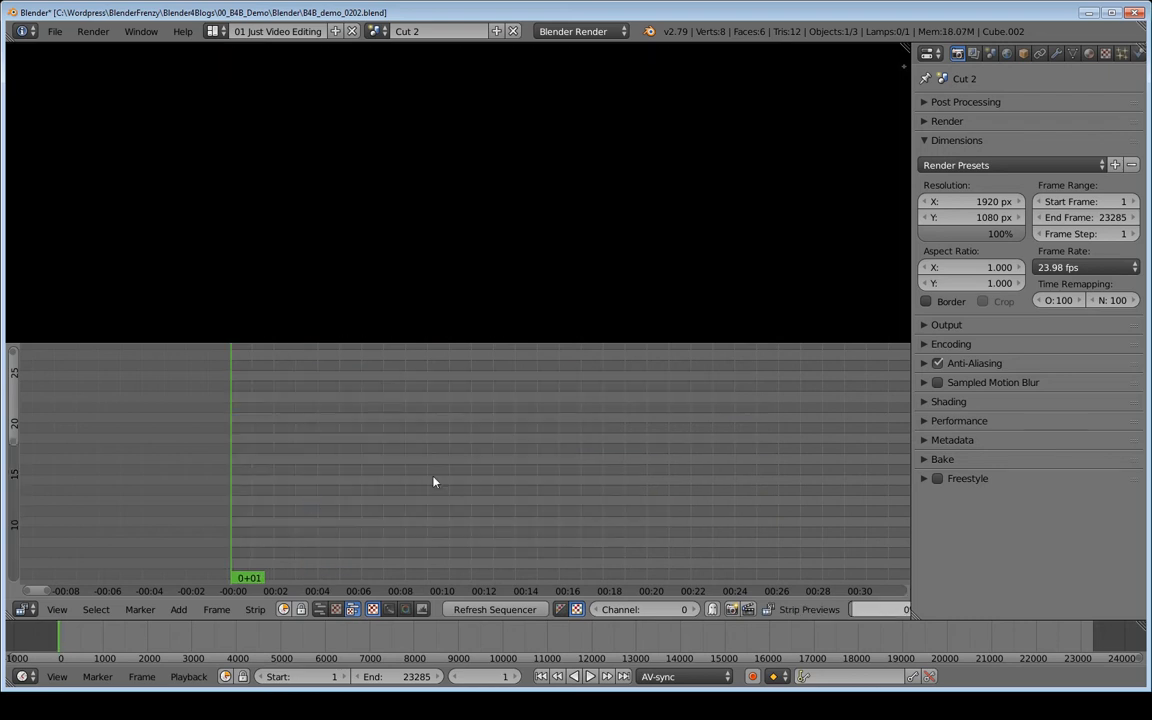
key("Home")
middle_click_drag(508, 465, 494, 538)
mouse_move(494, 538)
middle_mouse_down("ctrl")
mouse_move(460, 519)
mouse_move(491, 496)
mouse_move(393, 524)
mouse_move(501, 530)
middle_mouse_up("ctrl")
middle_click_drag(522, 526, 497, 528, "ctrl")
middle_click_drag(497, 528, 481, 531)
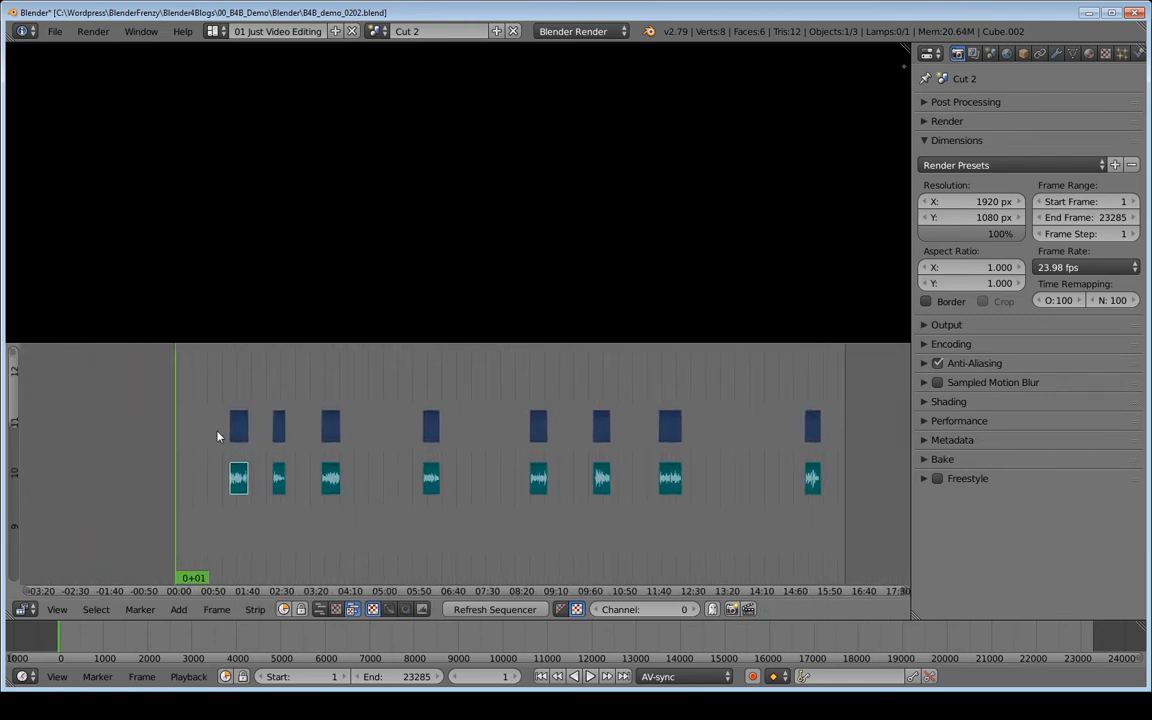
Deselect all strips and remove the gap before the last clip, with the playhead placed inside it at 12:40+09.
key("a")
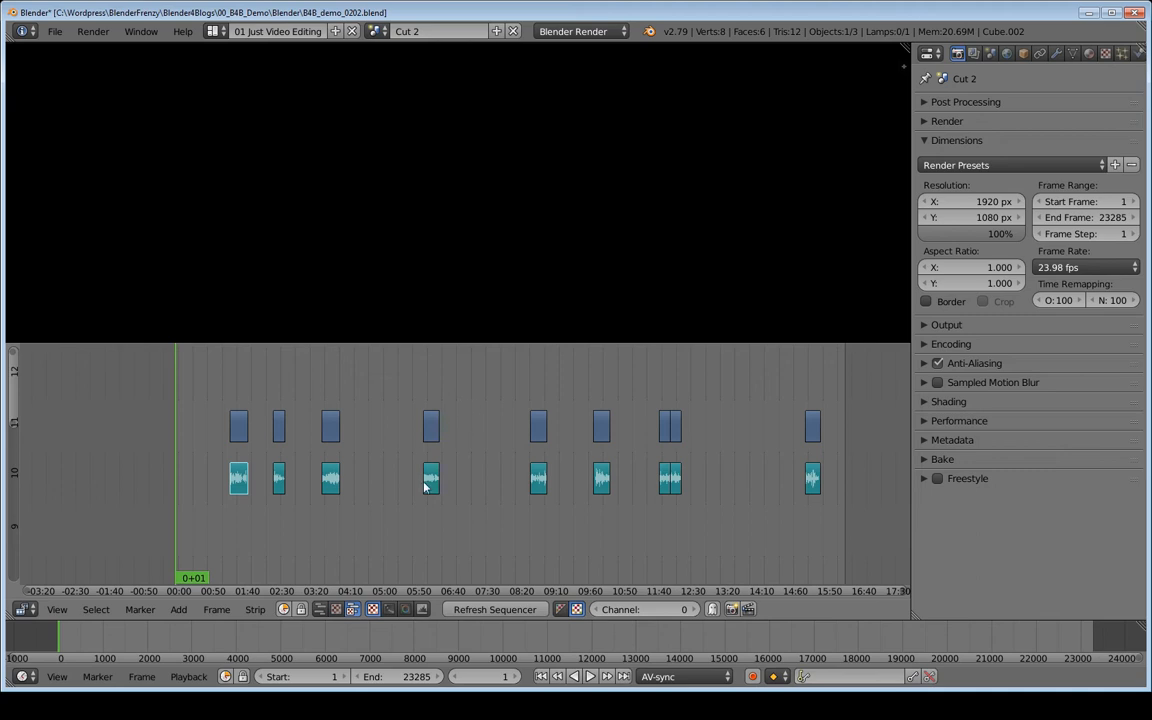
middle_click_drag(505, 435, 386, 430)
left_click(581, 391)
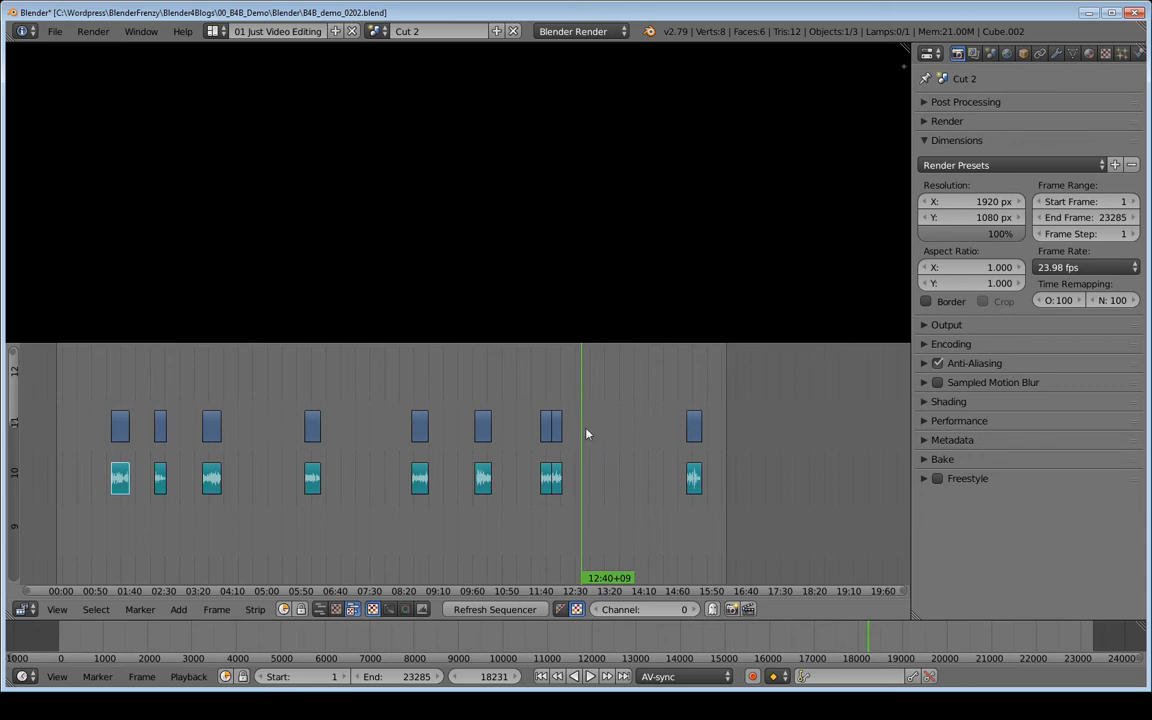
key("BackSpace")
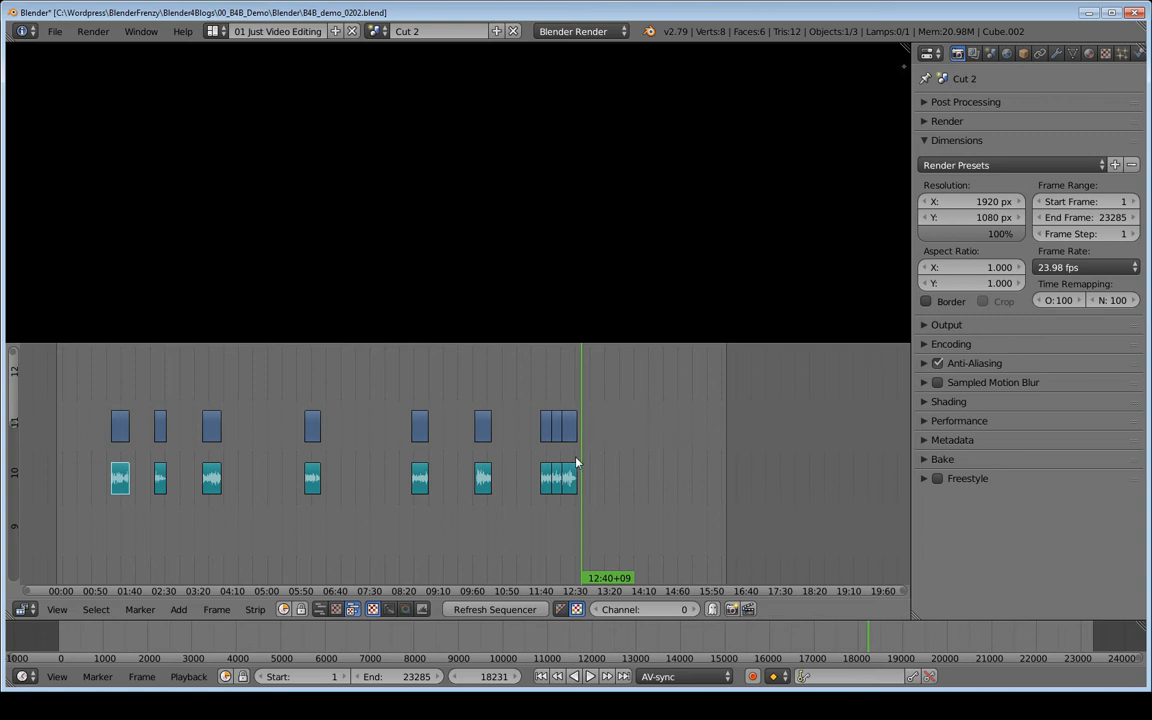
scroll(572, 447, "left", 3, "ctrl")
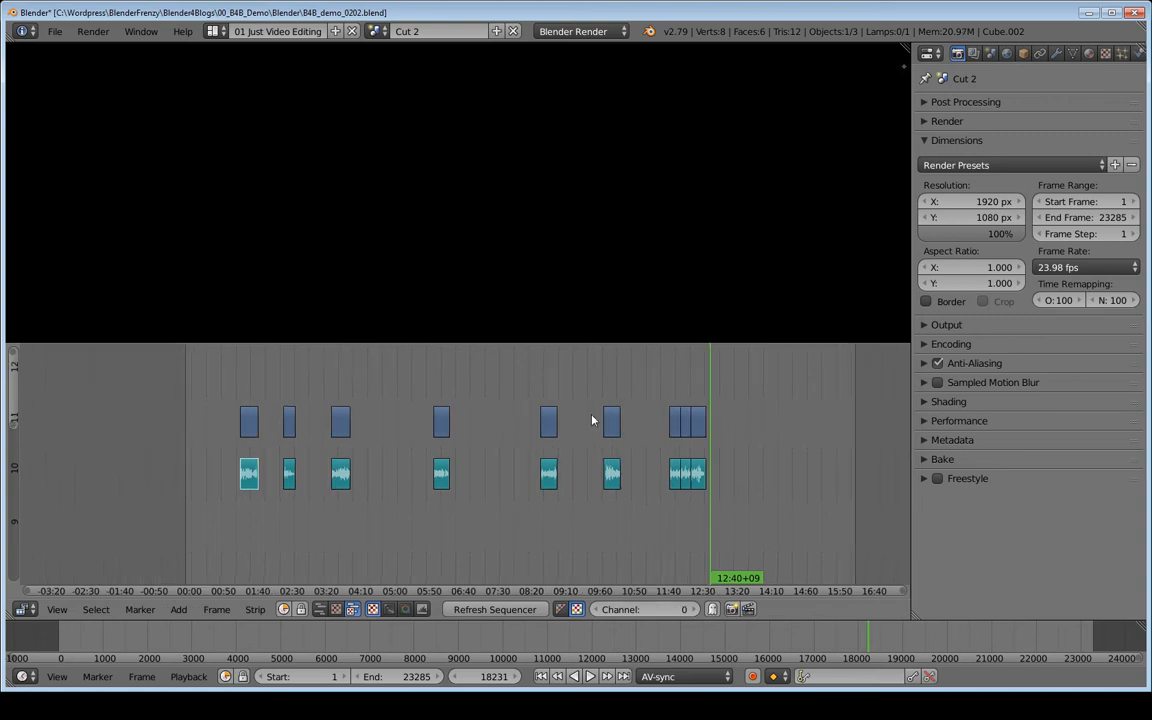
Remove the gap after the first clip, with the playhead at frame 1, and snap that clip's video and audio strips to frame 1.
key("shift+Left")
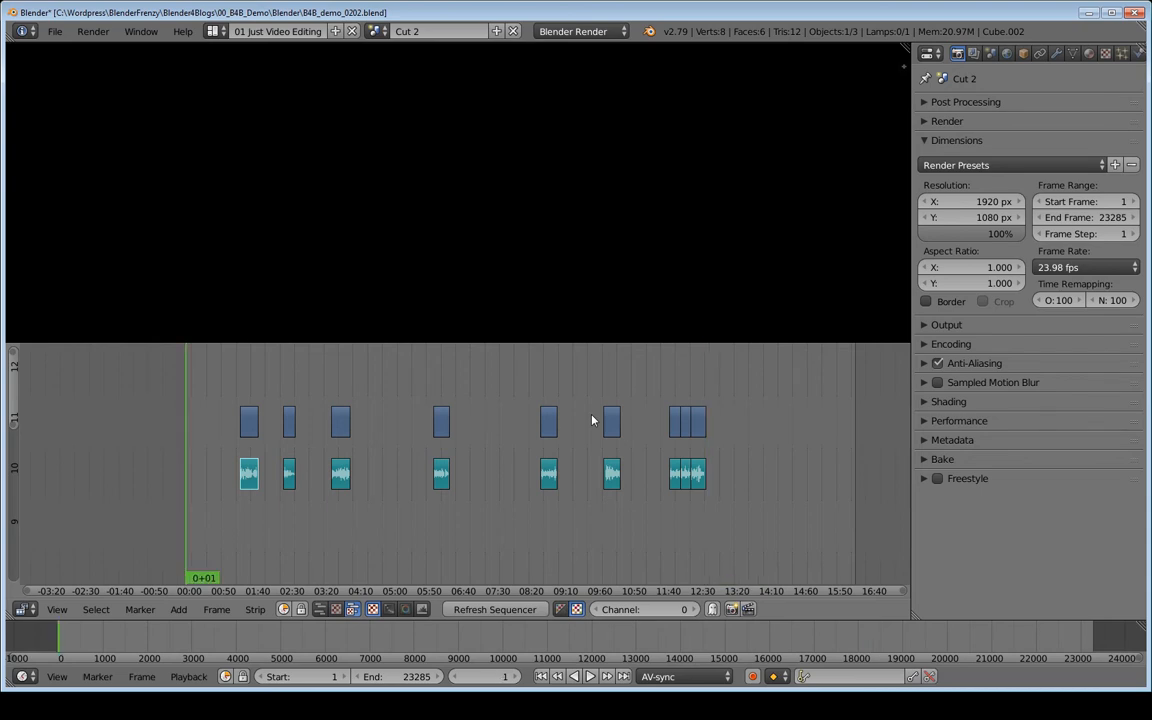
key("BackSpace")
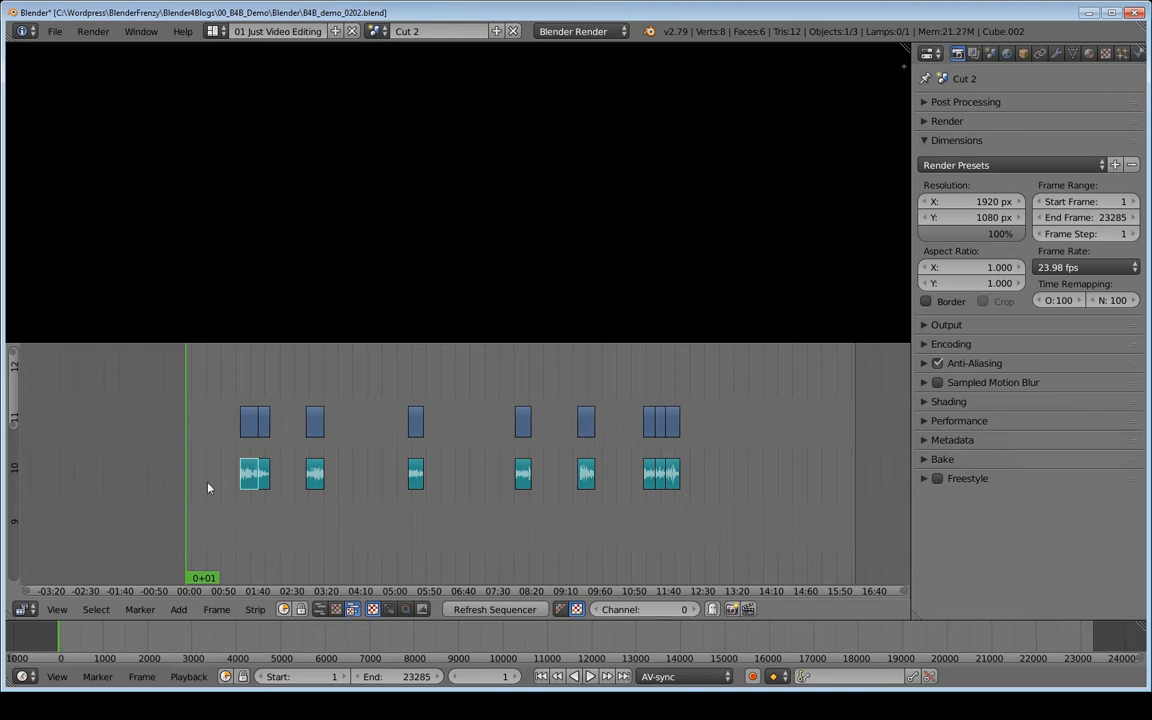
right_click(250, 424)
key("shift+s")
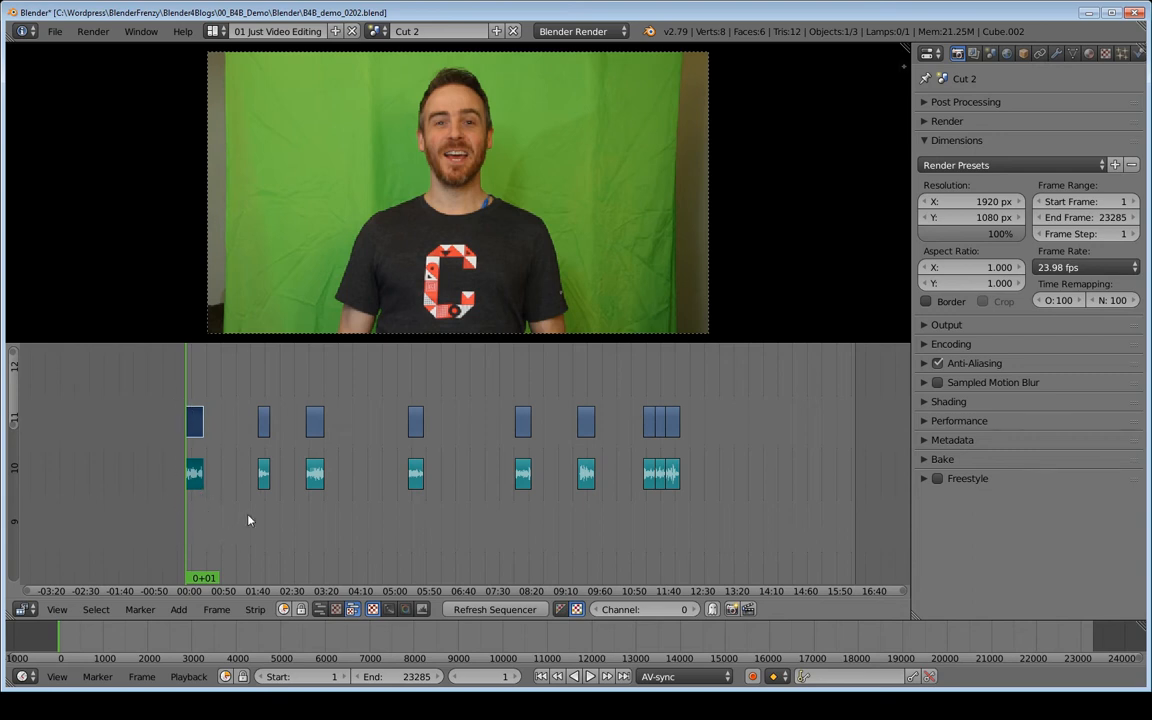
Remove all remaining gaps between the clips so they sit end to end from frame 1.
key("BackSpace")
key("BackSpace")
key("BackSpace")
key("BackSpace")
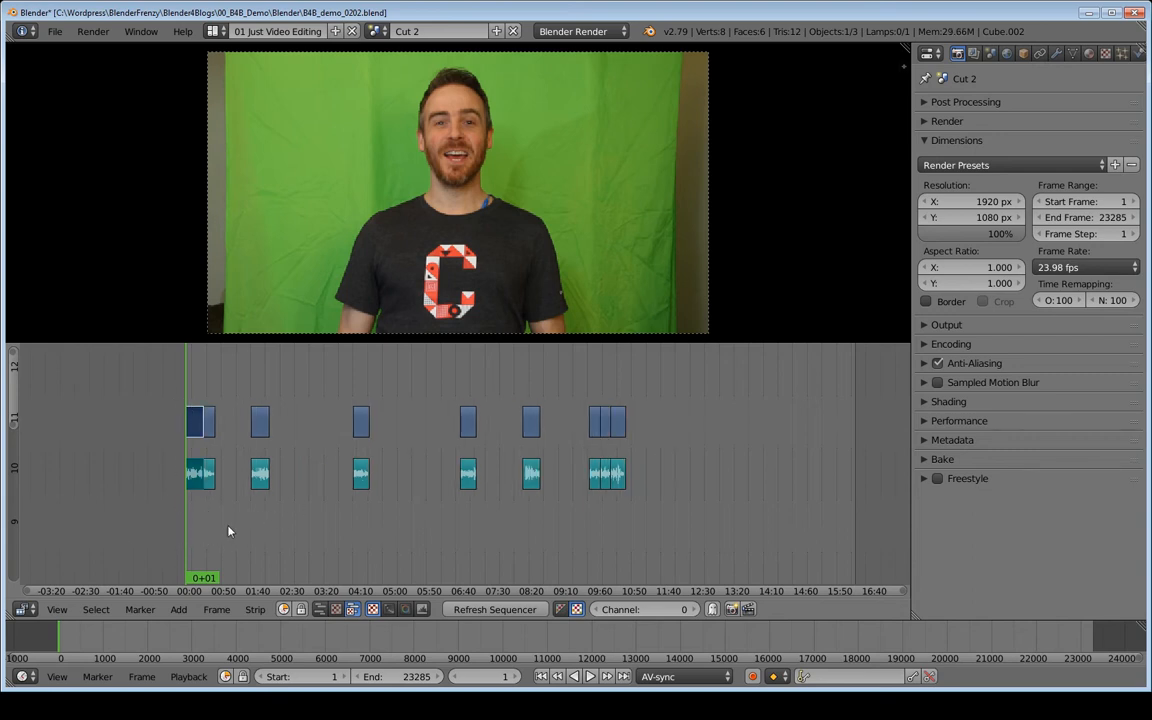
key("BackSpace")
key("BackSpace")
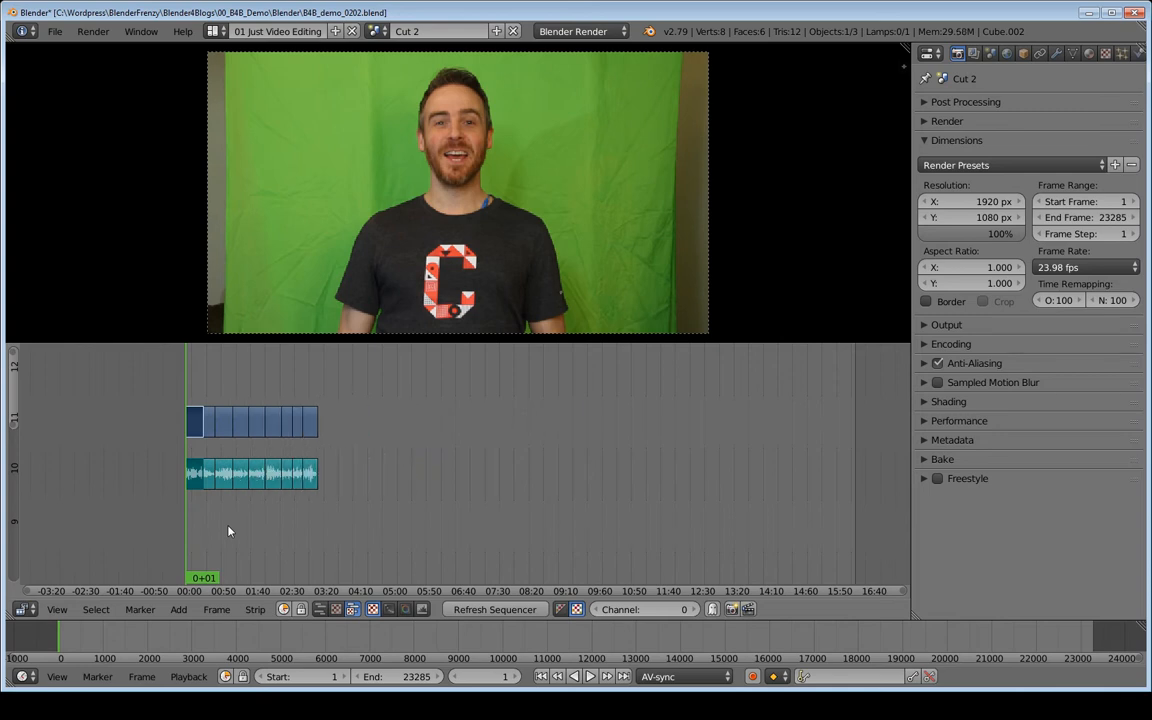
Set the scene's end frame to 4595 at the end of the last clip, and fit the timeline and sequencer views to that range.
left_click(346, 430)
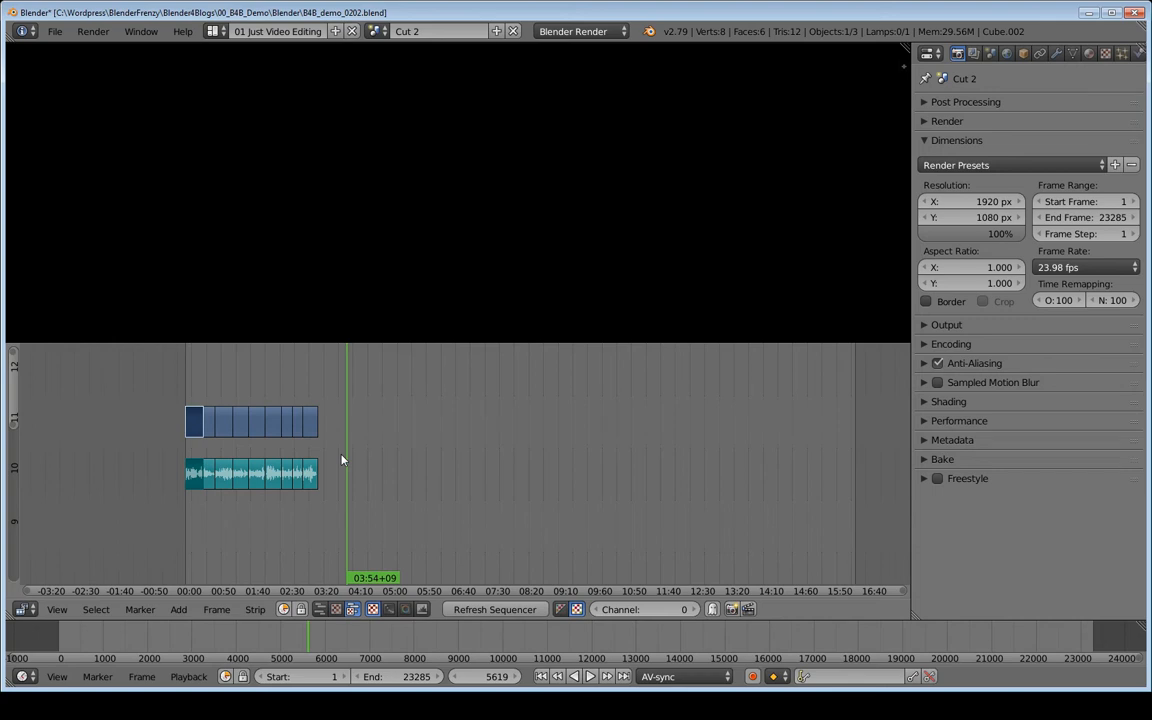
key("Page_Down")
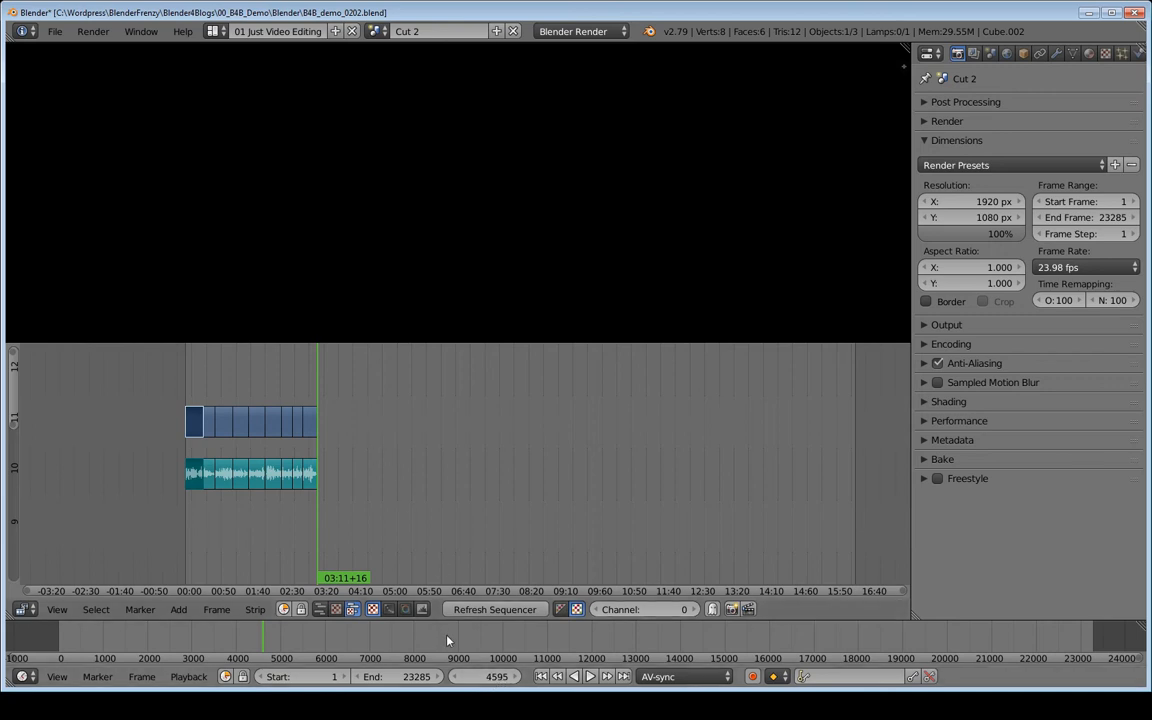
key("e")
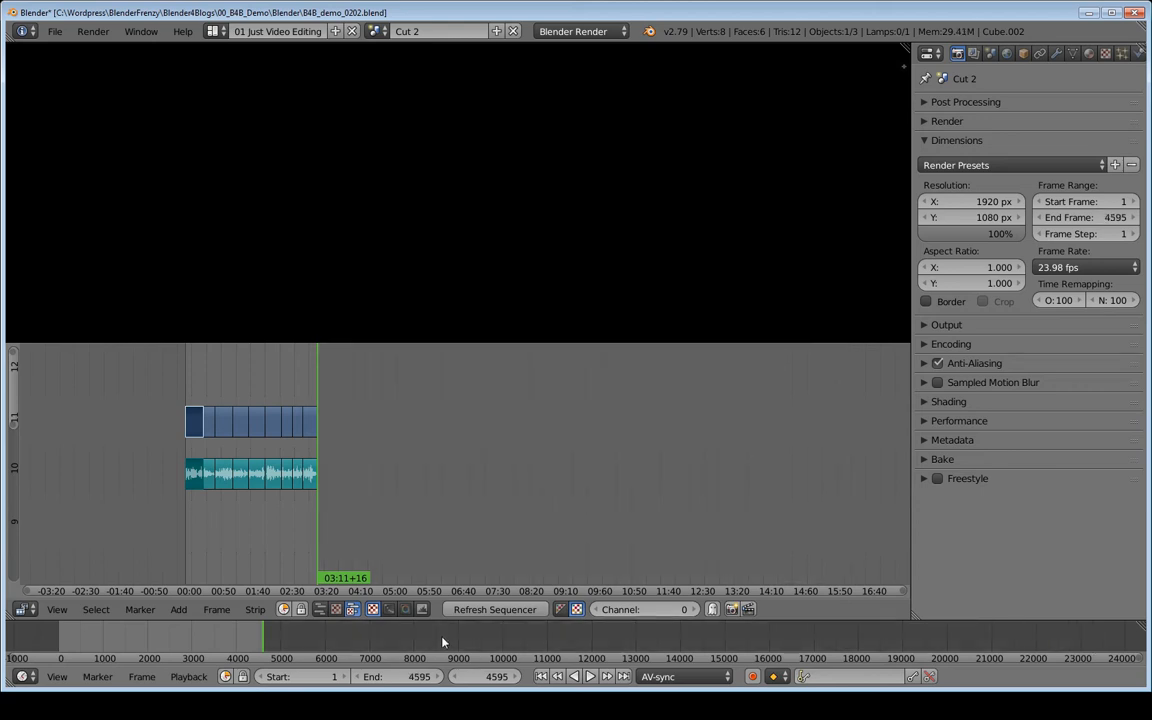
key("Home")
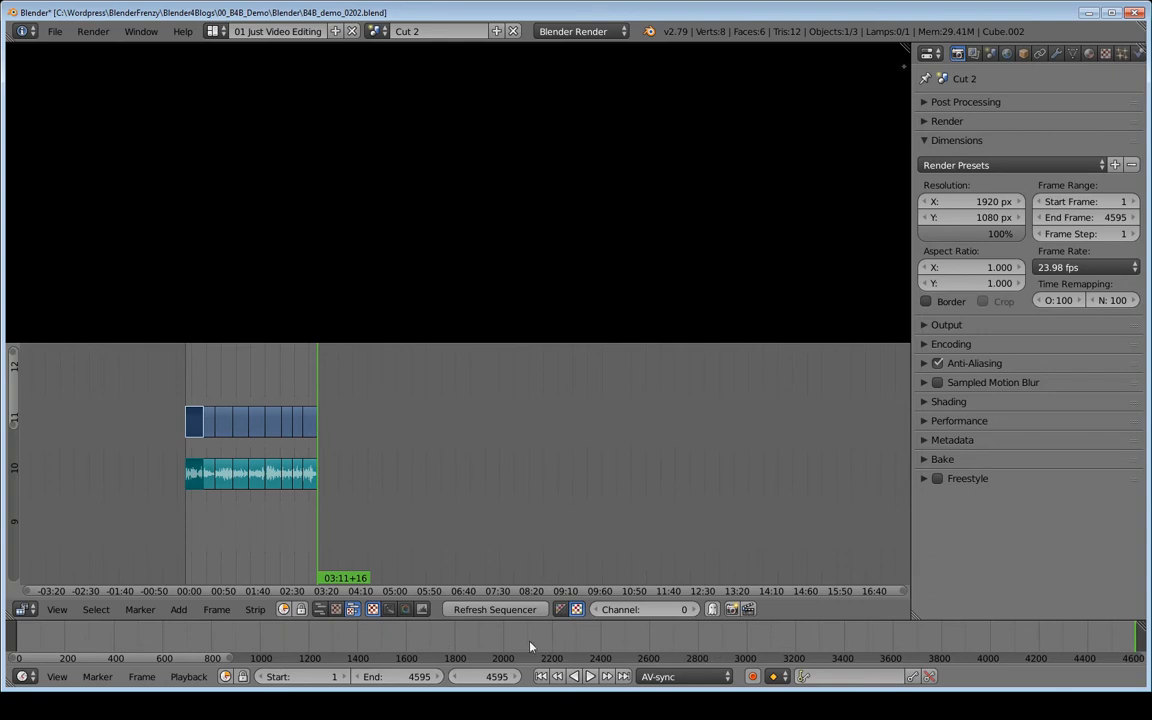
scroll(466, 647, "down", 1)
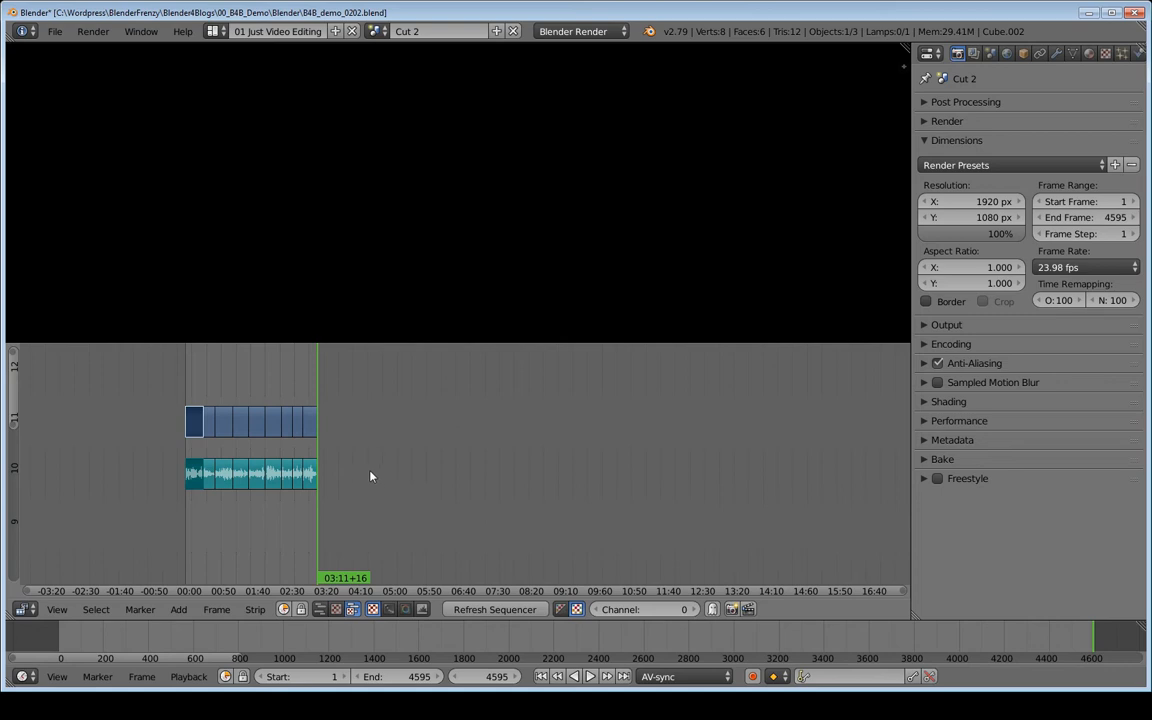
key("Home")
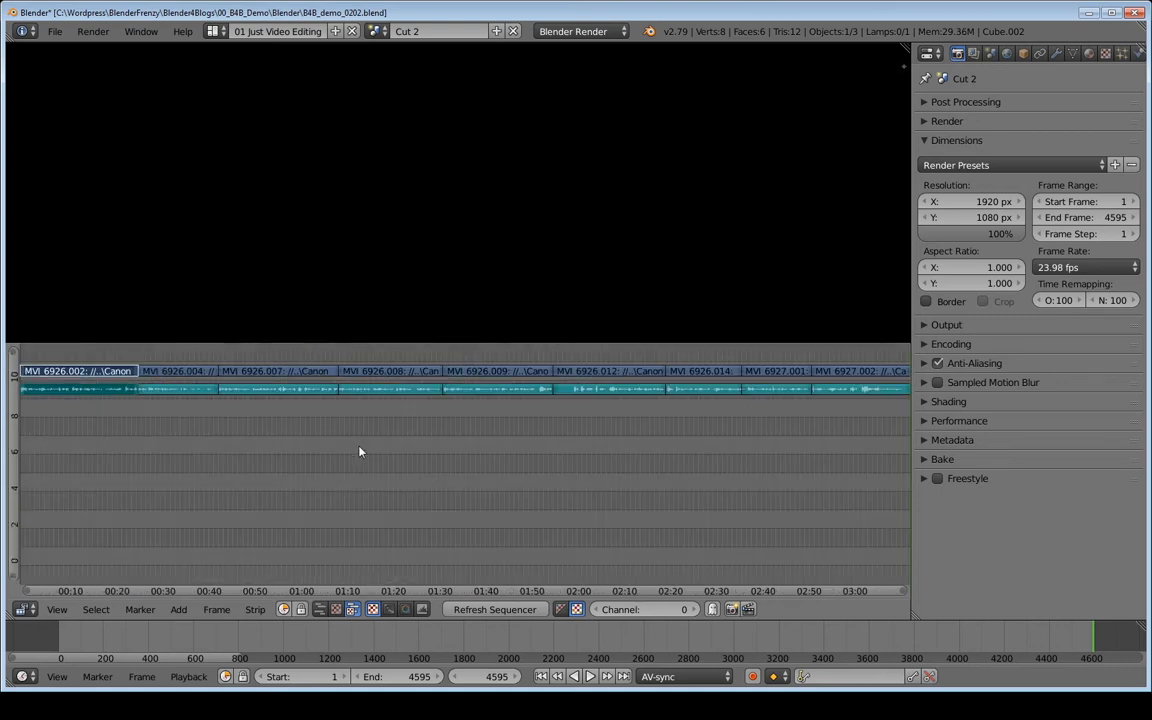
Preview part of the first clip in the closed-up sequence, with the strips on channels 10 and 11 enlarged.
middle_click_drag(504, 576, 528, 478, "ctrl")
left_click_drag(170, 397, 182, 405)
key("alt+a")
left_click_drag(302, 389, 165, 408)
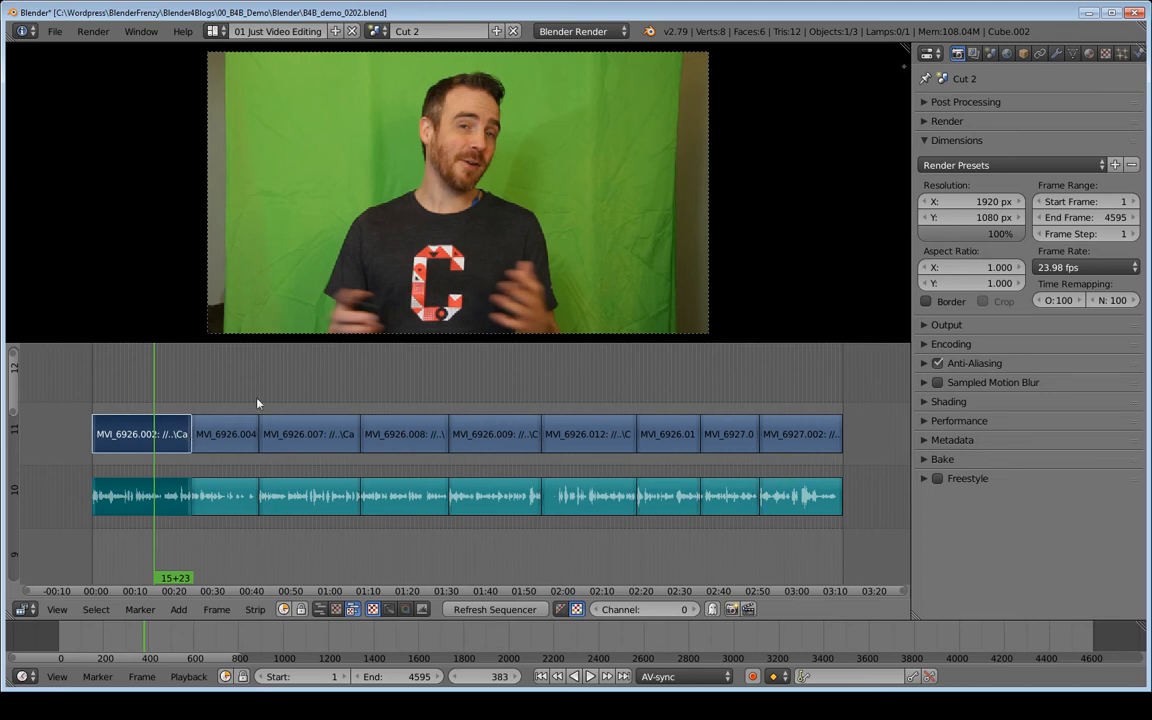
middle_click_drag(169, 401, 307, 402)
middle_click_drag(391, 424, 216, 423)
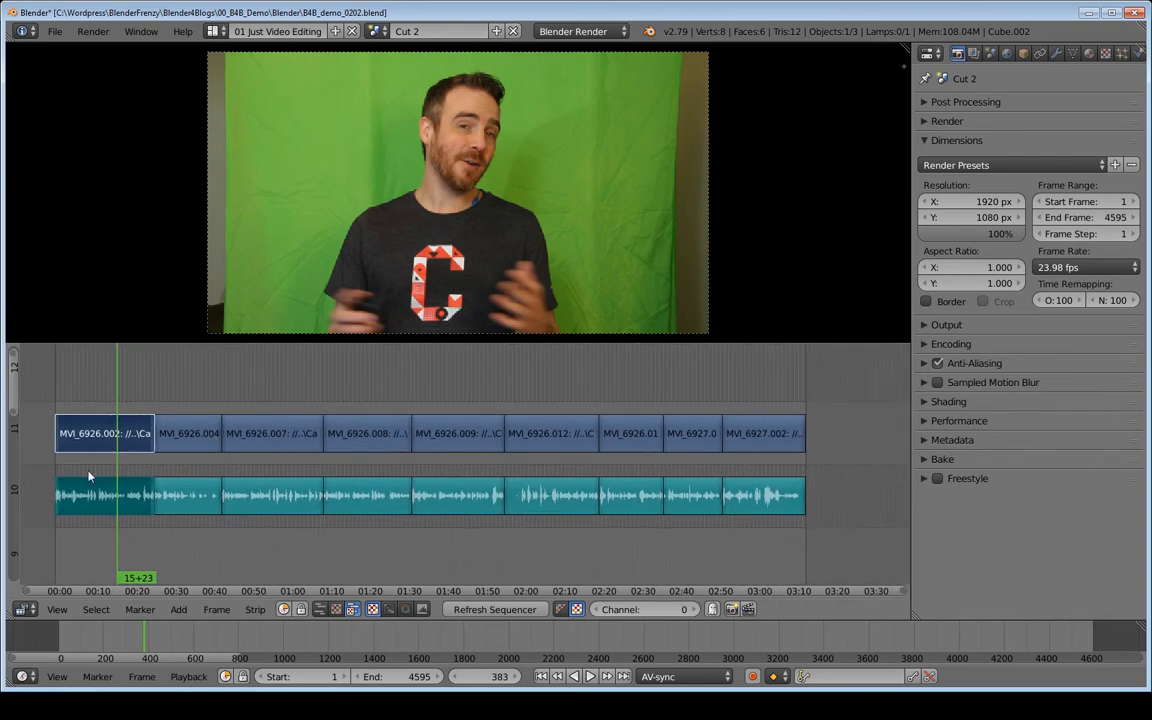
scroll(674, 490, "up", 1)
scroll(674, 490, "down", 2)
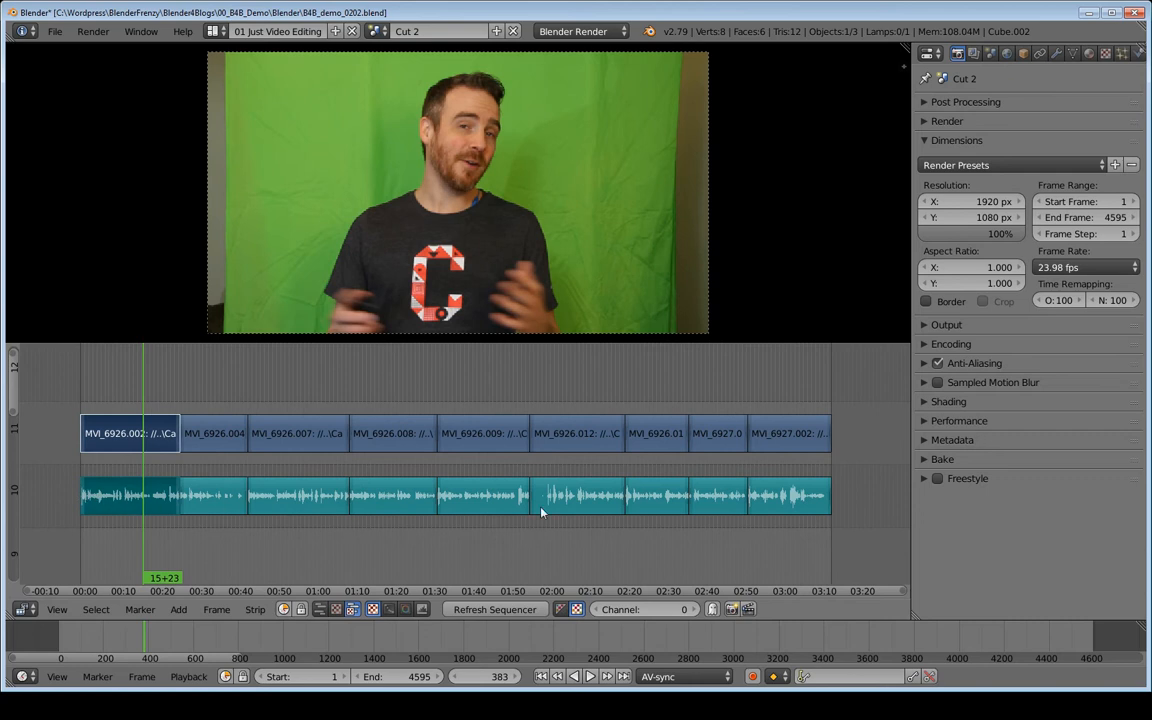
middle_click_drag(230, 460, 295, 465)
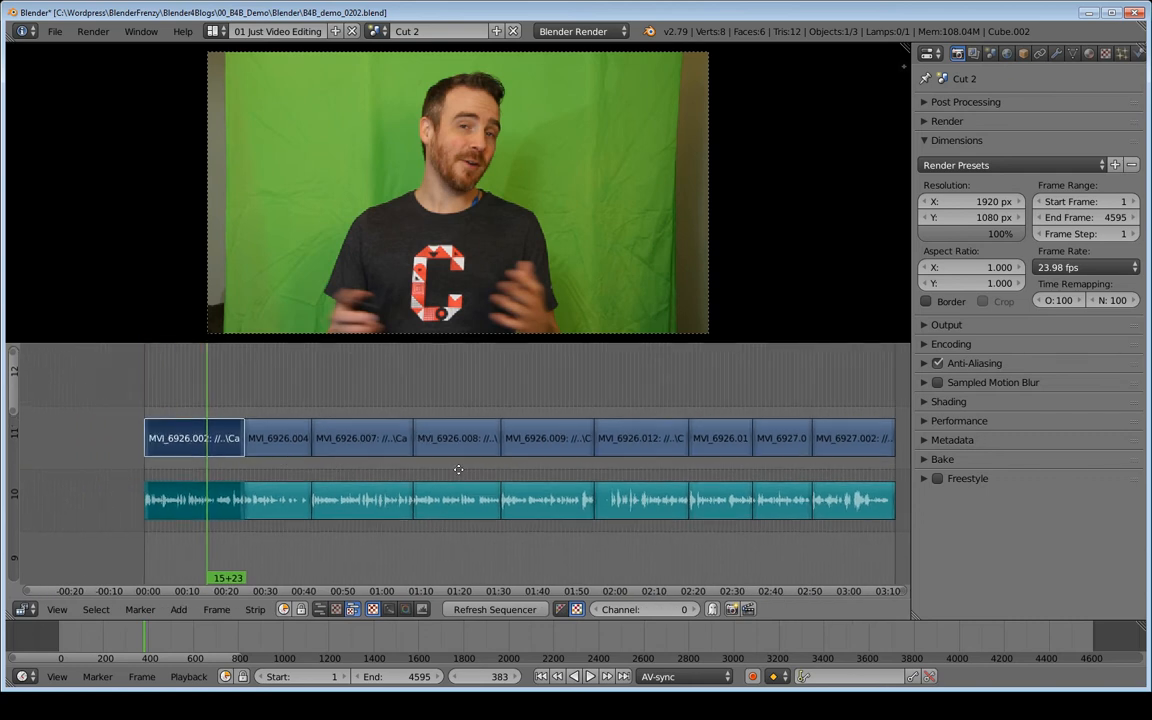
middle_click_drag(461, 473, 444, 473)
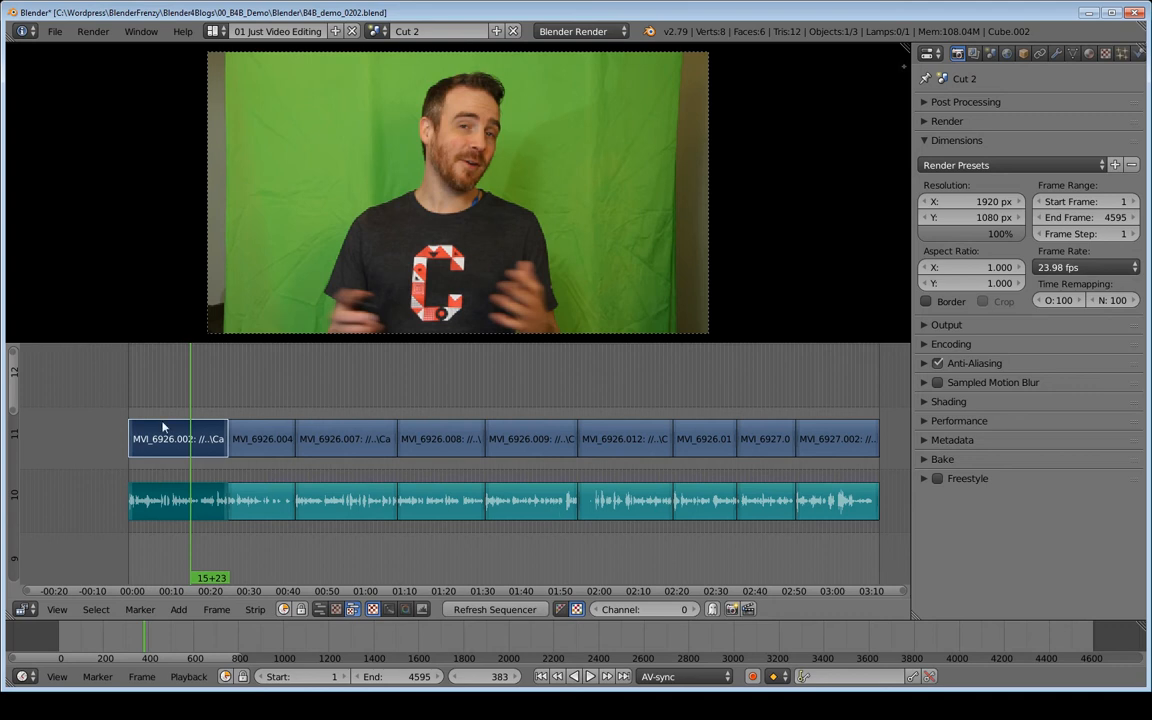
mouse_move(194, 398)
middle_mouse_down()
mouse_move(239, 400)
mouse_move(237, 414)
mouse_move(214, 400)
middle_mouse_up()
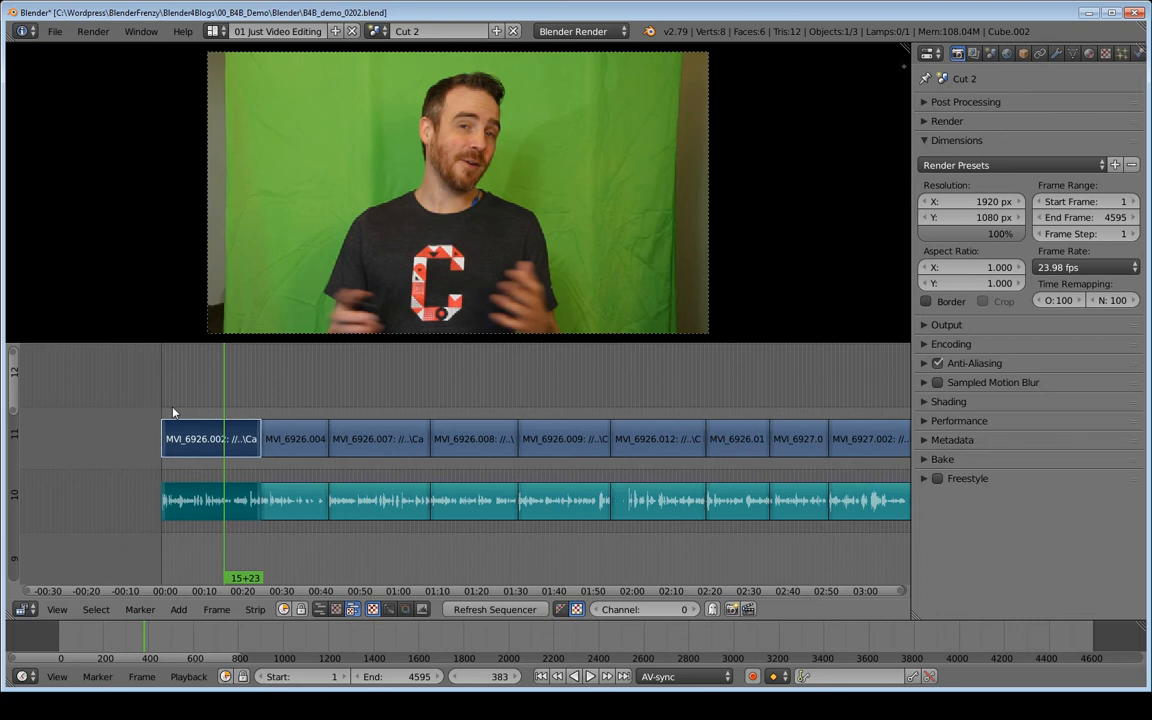
Play the sequence from frame 1 across the cut between the first and second clips, with those strips framed closely.
key("shift+Left")
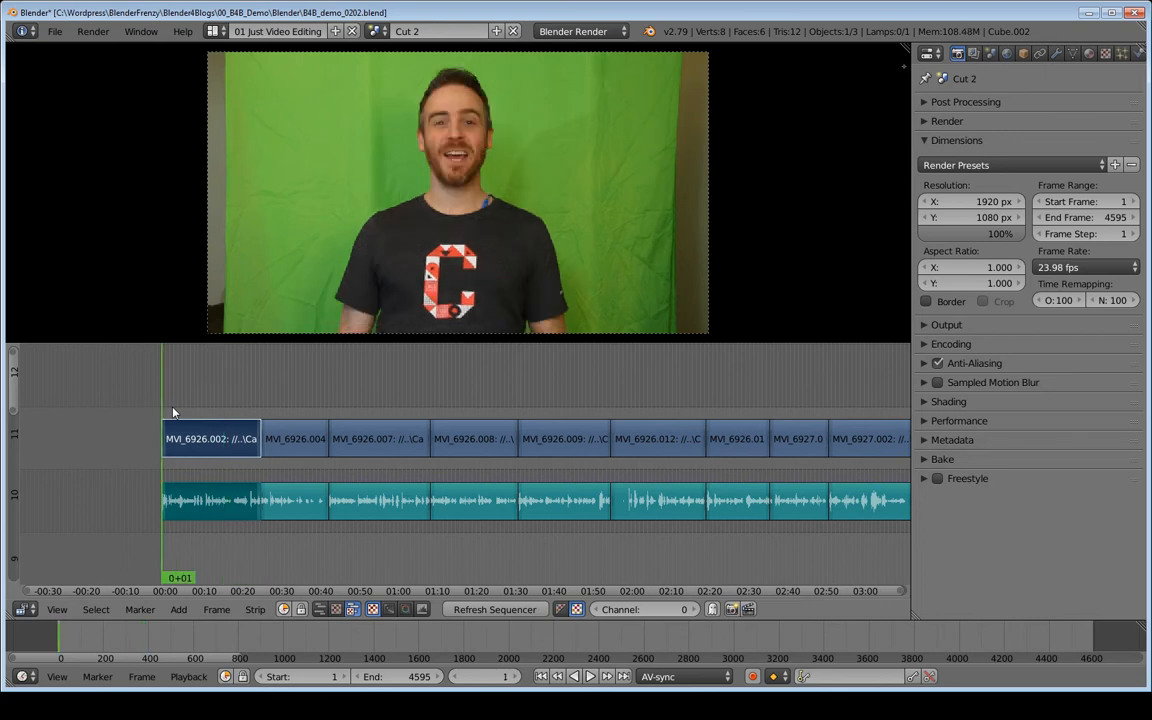
key("b")
left_click_drag(125, 390, 353, 546)
key("KP_Decimal")
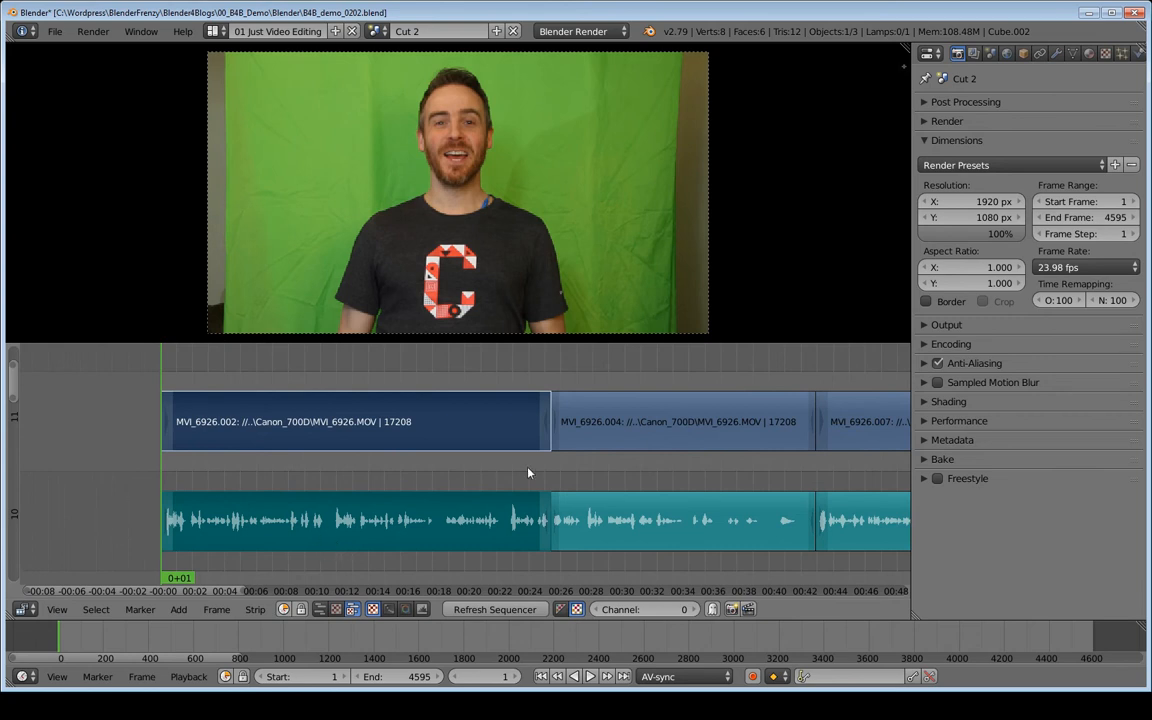
key("alt+a")
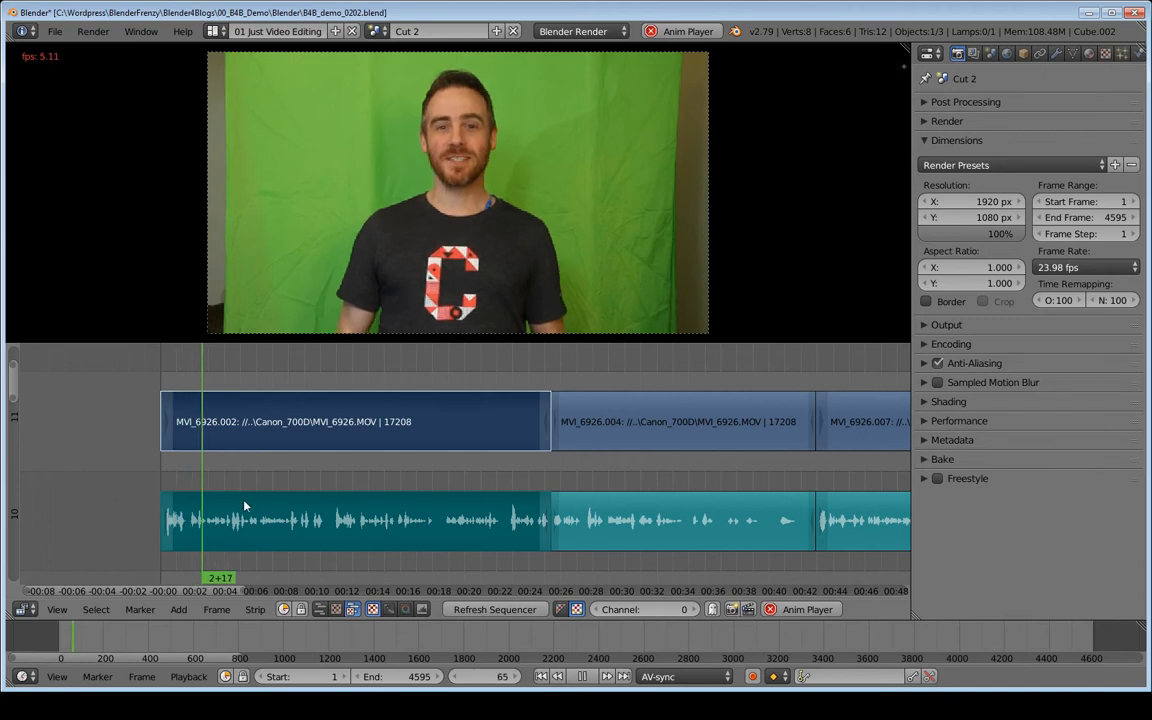
key("alt+a")
key("alt+a")
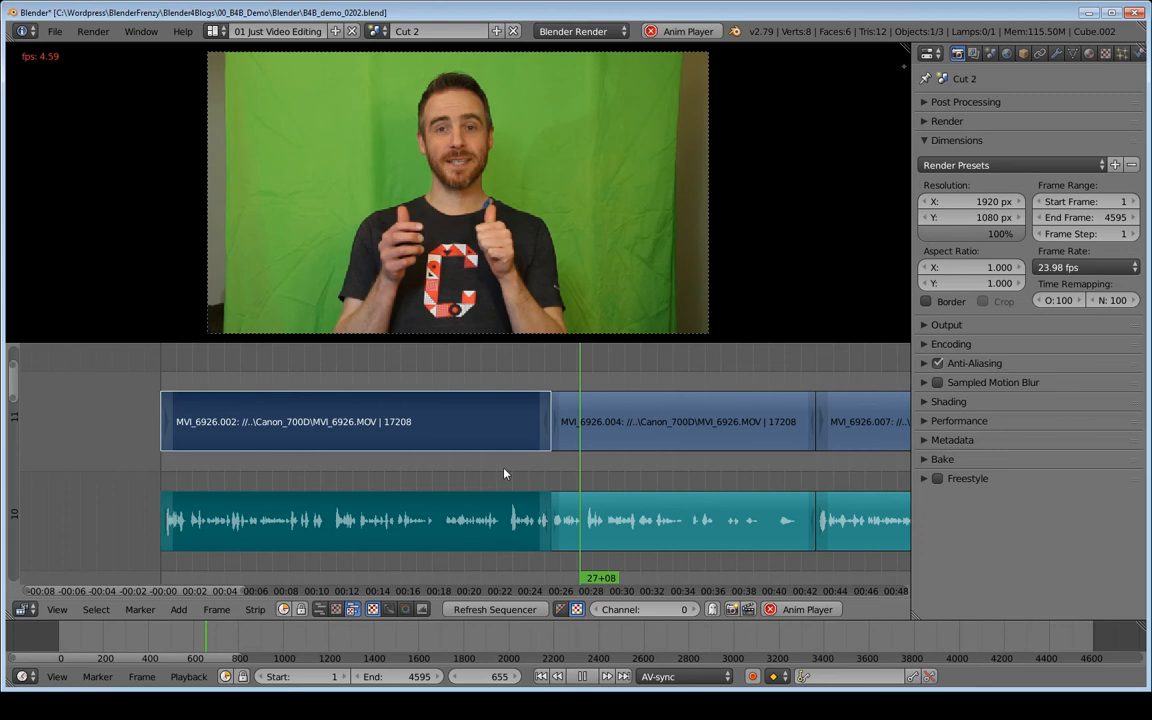
key("alt+a")
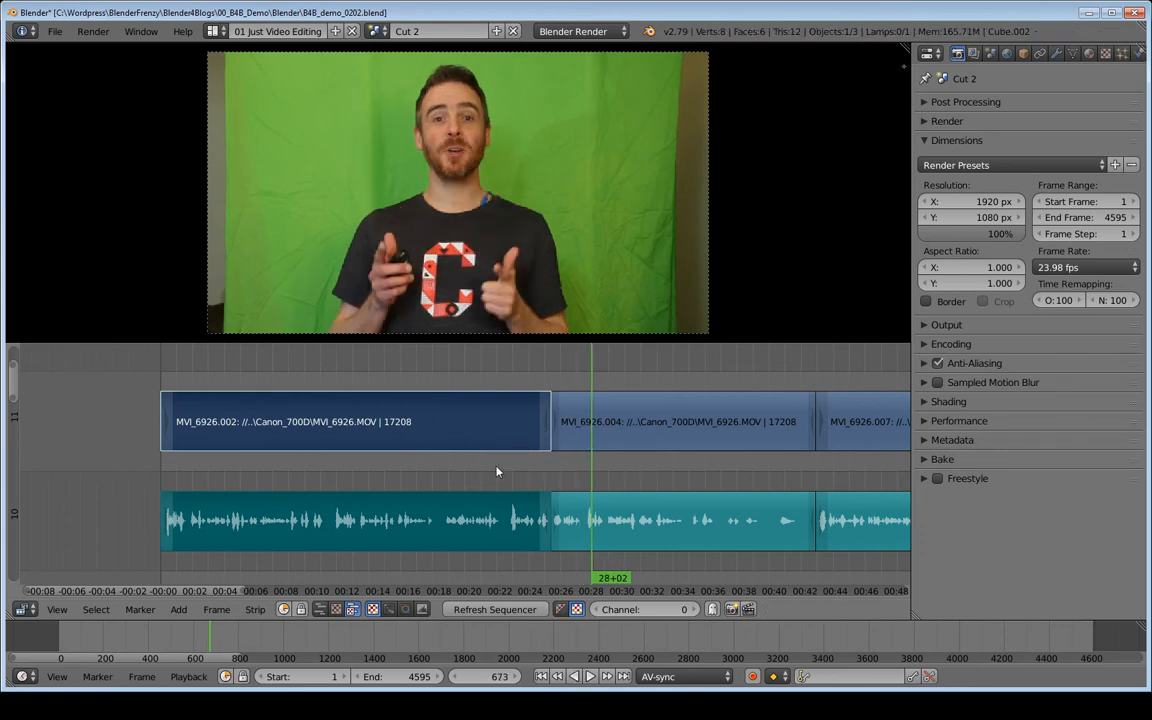
Maximize the sequencer area, scale down the video preview and give the strip area more height.
middle_click_drag(573, 472, 406, 462)
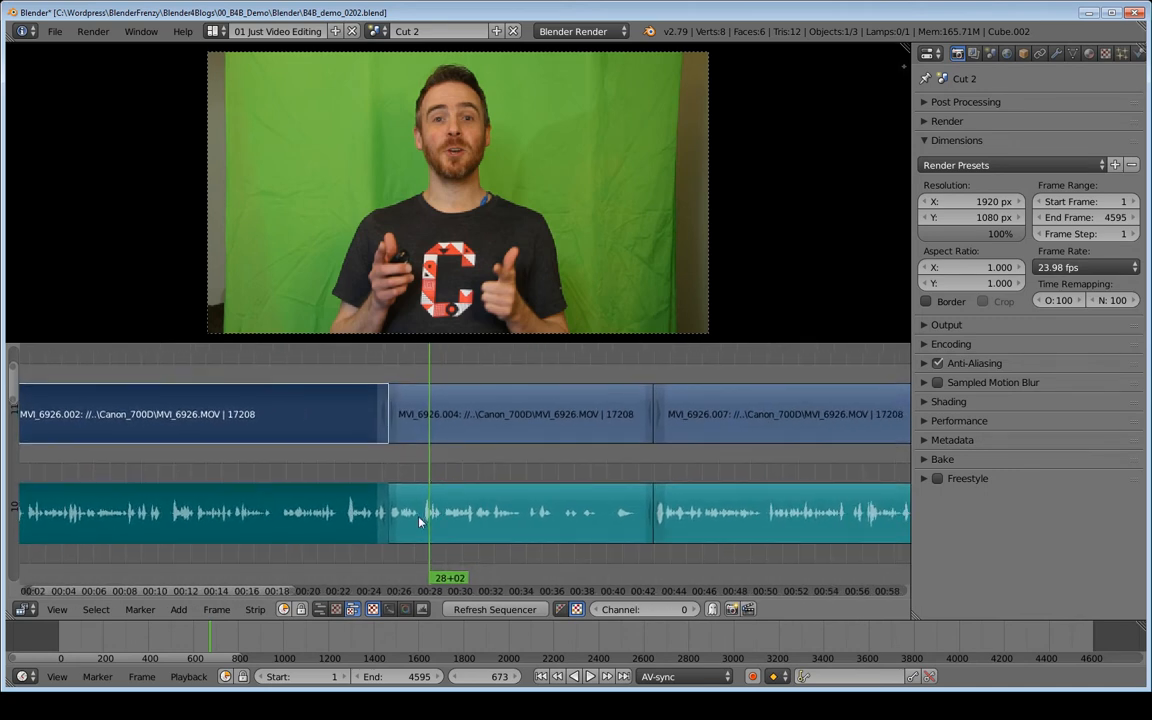
key("ctrl+Up")
middle_click_drag(634, 492, 518, 496, "ctrl")
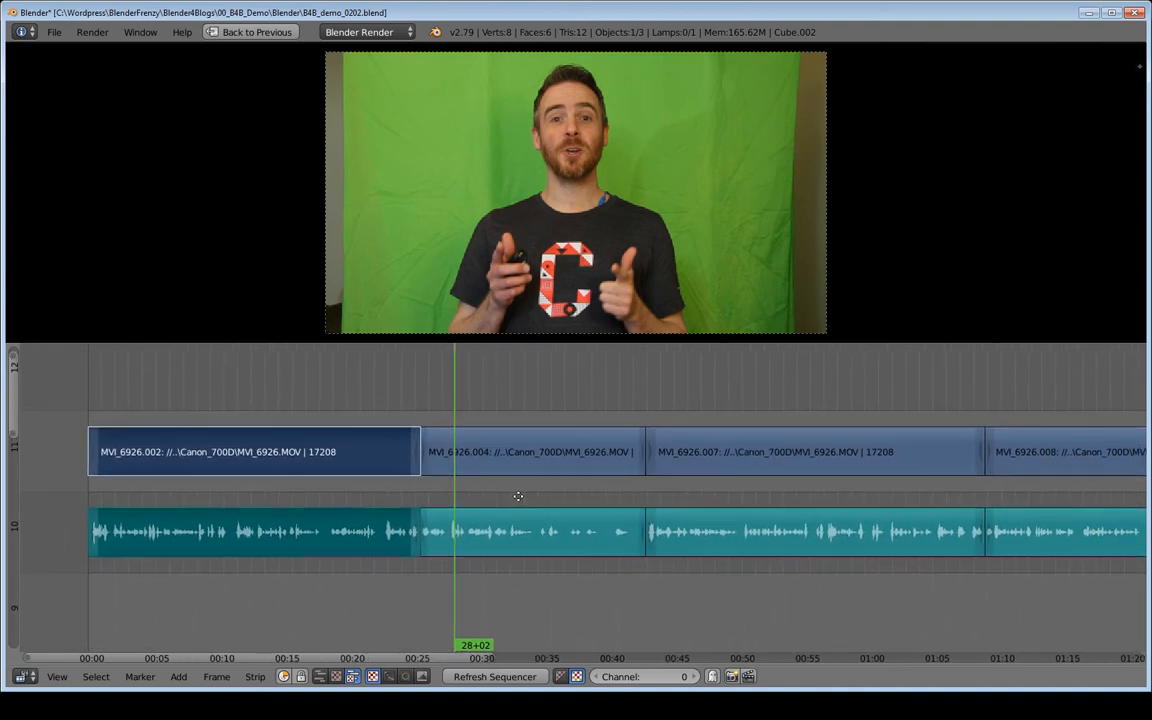
scroll(519, 299, "down", 2)
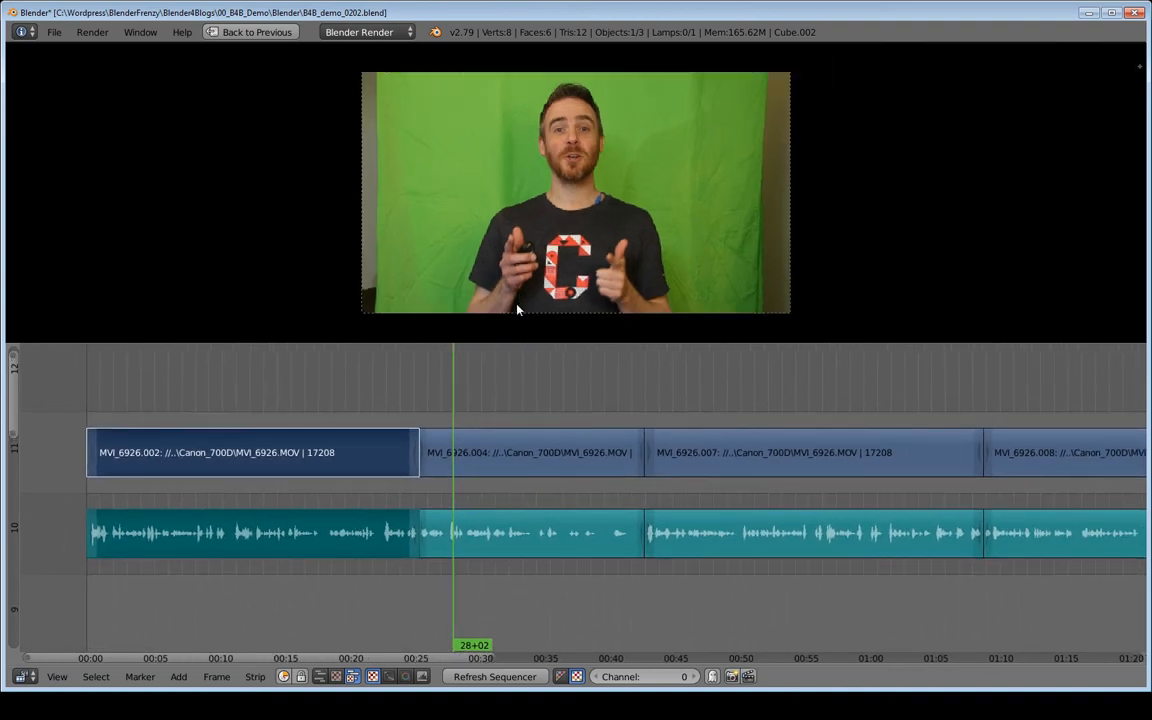
left_click_drag(514, 344, 513, 316)
left_click_drag(514, 307, 514, 302)
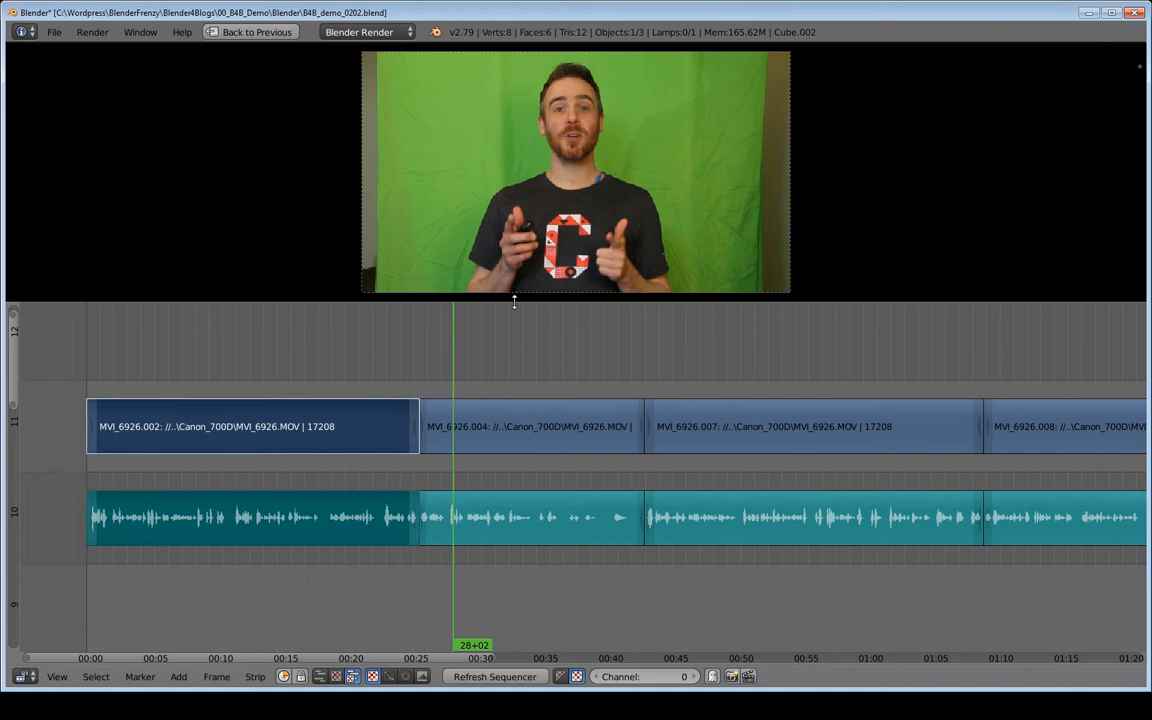
middle_click_drag(511, 374, 490, 395)
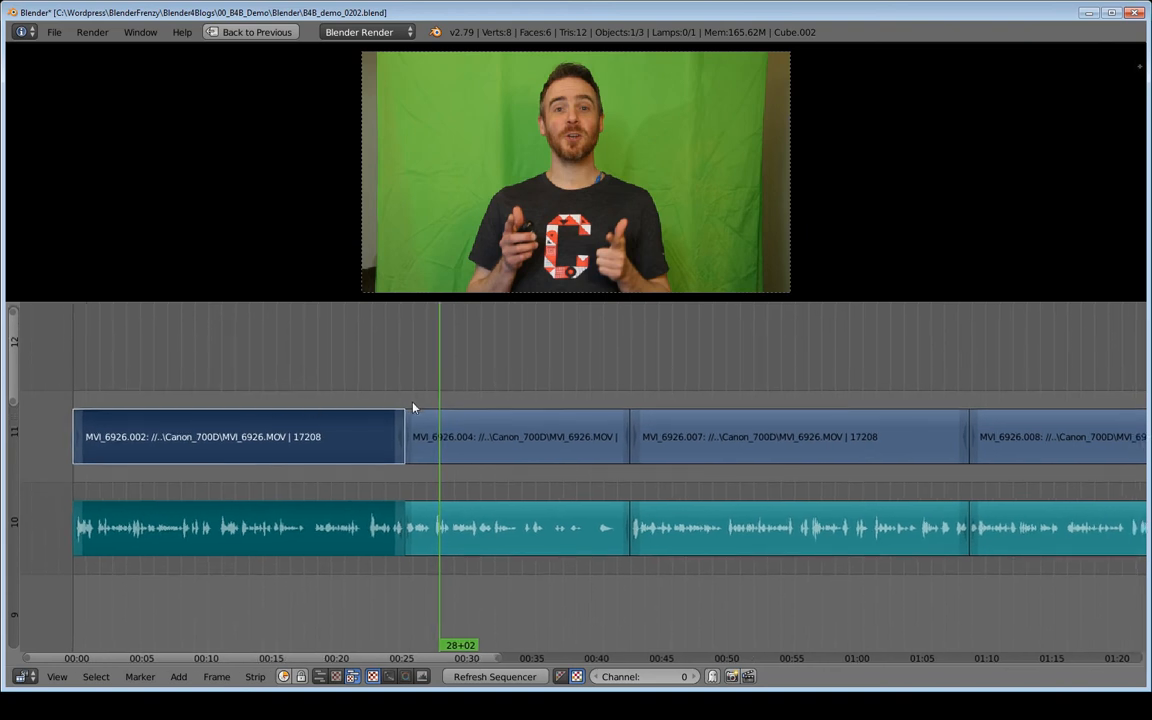
Play the rest of the second clip across the cut into the third clip.
key("alt+a")
middle_click_drag(519, 386, 368, 382)
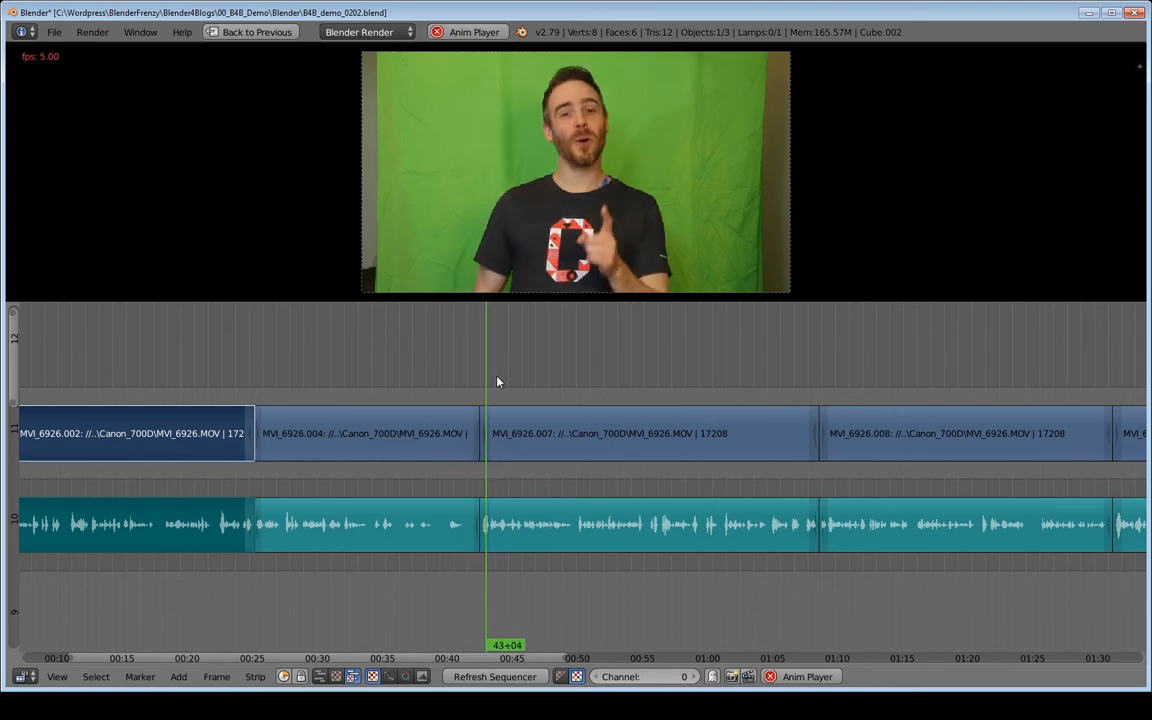
key("alt+a")
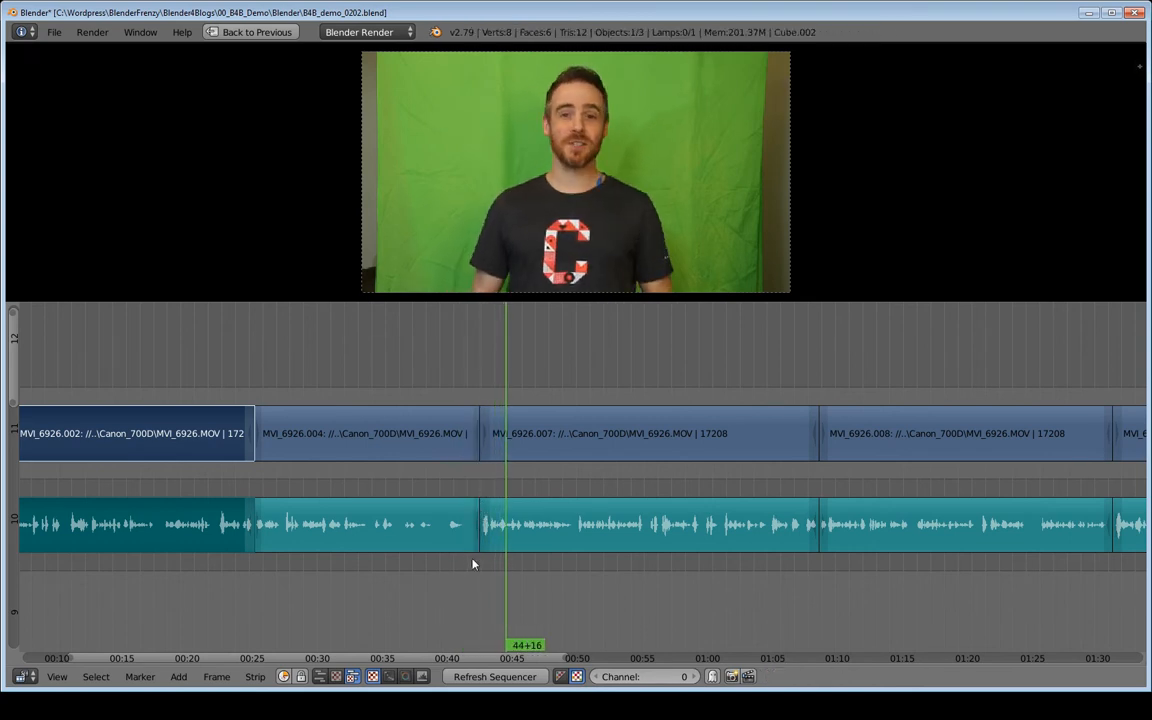
Deselect all strips and replay the last seconds of the second clip across its cut into the third.
key("a")
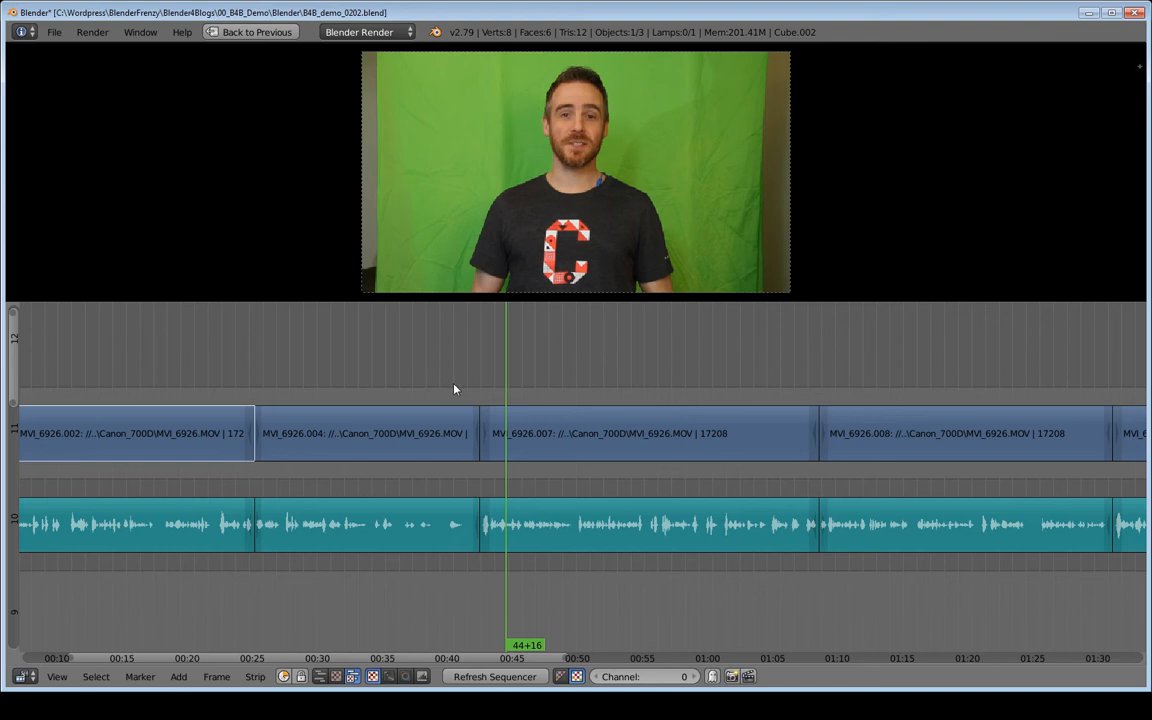
left_click(458, 489)
key("alt+a")
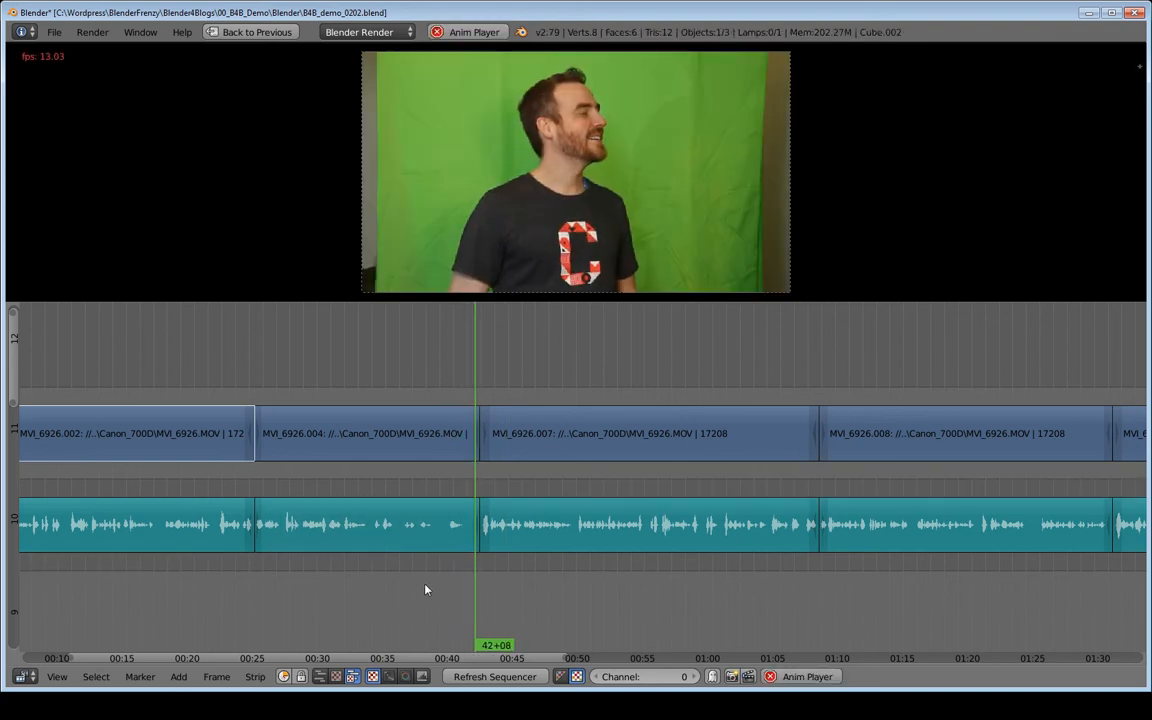
key("alt+a")
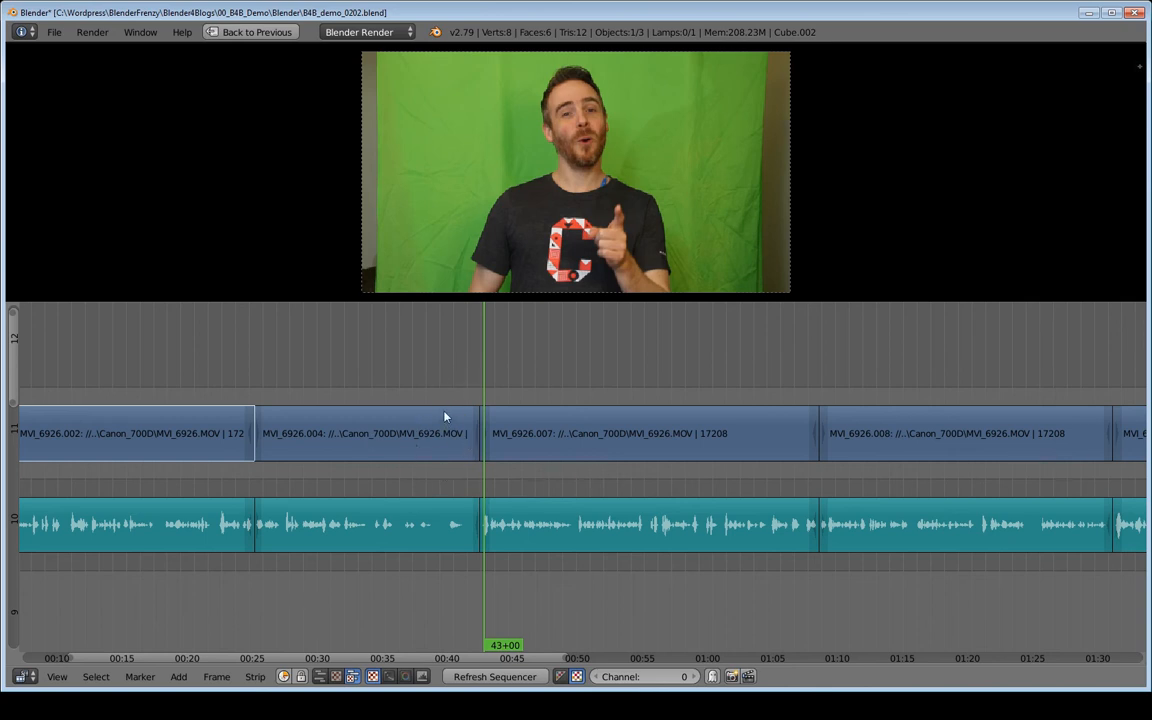
Set the playhead to 39+13, try to extend the end of the second clip's video and audio over the third clip, and undo it.
left_click(441, 366)
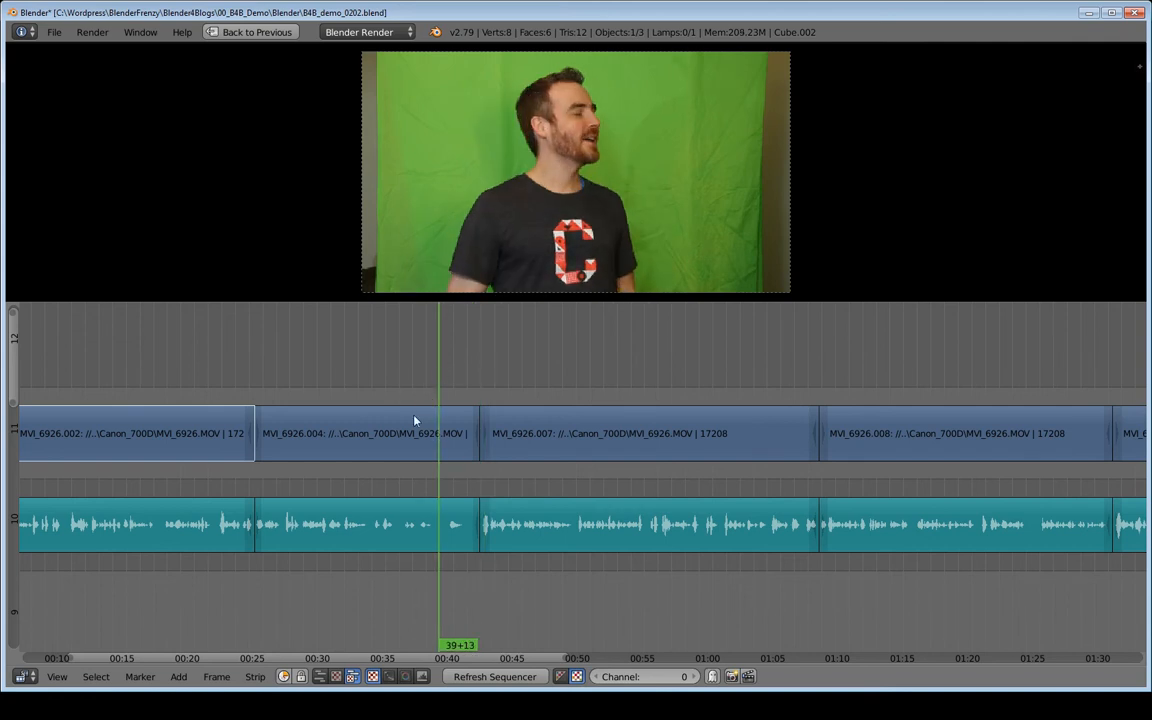
right_click(476, 443)
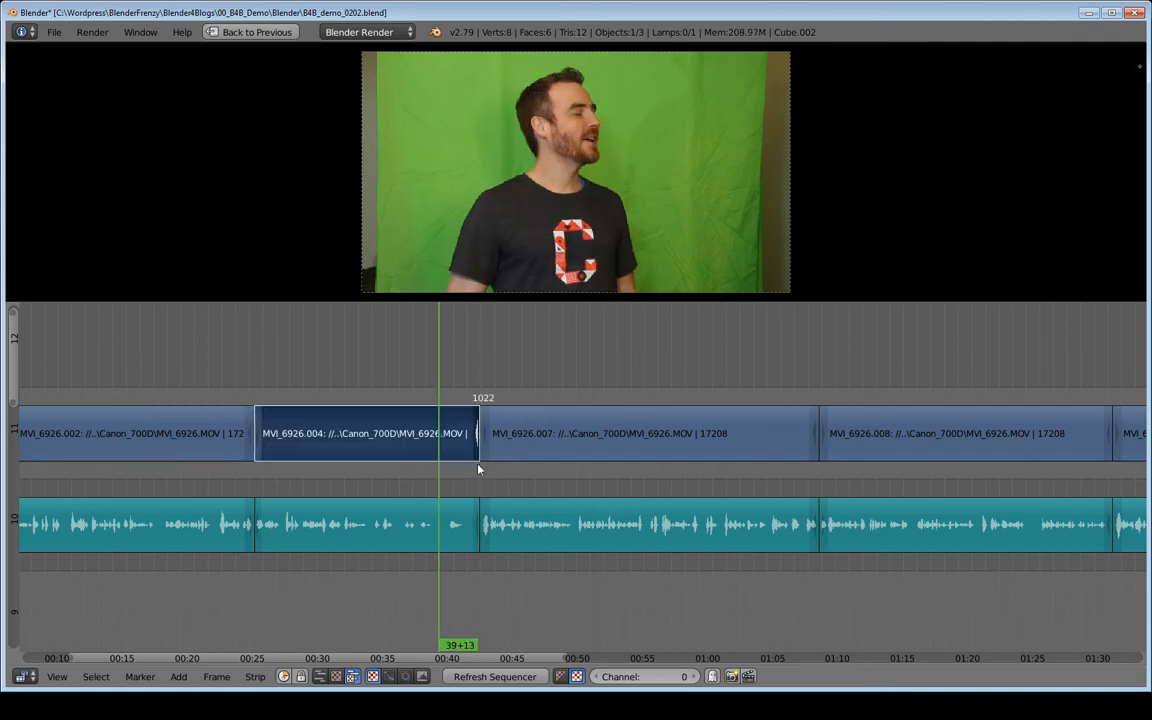
right_click(478, 528, "shift")
key("g")
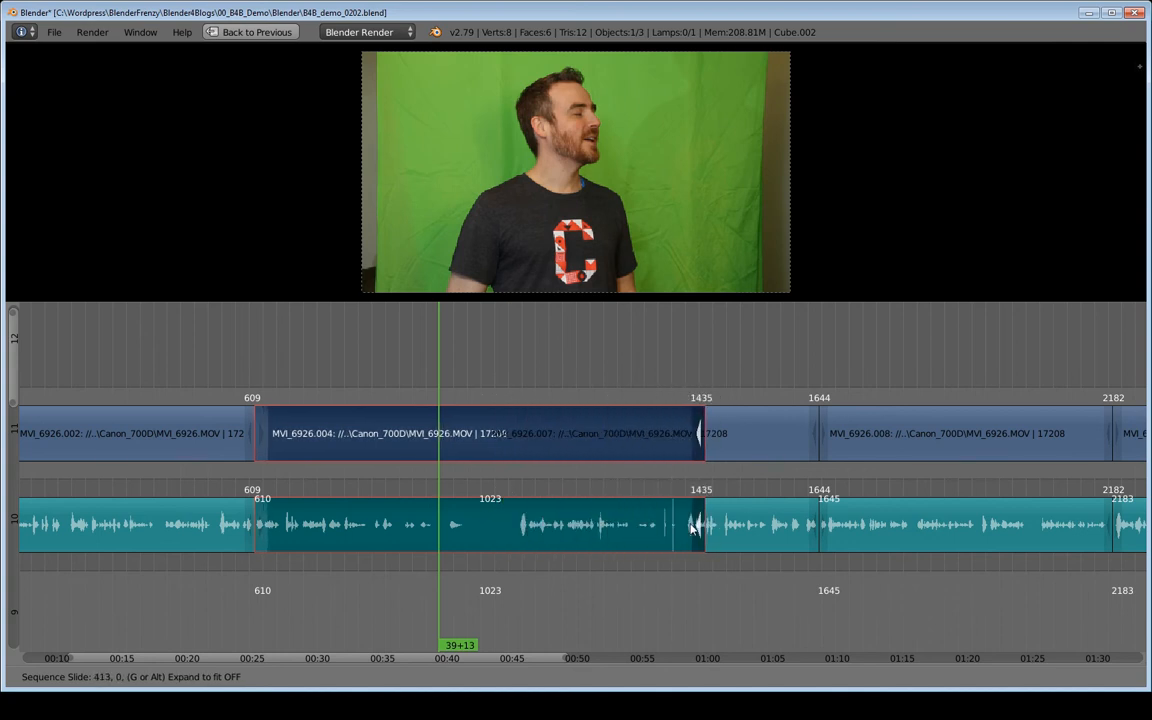
left_click(706, 530)
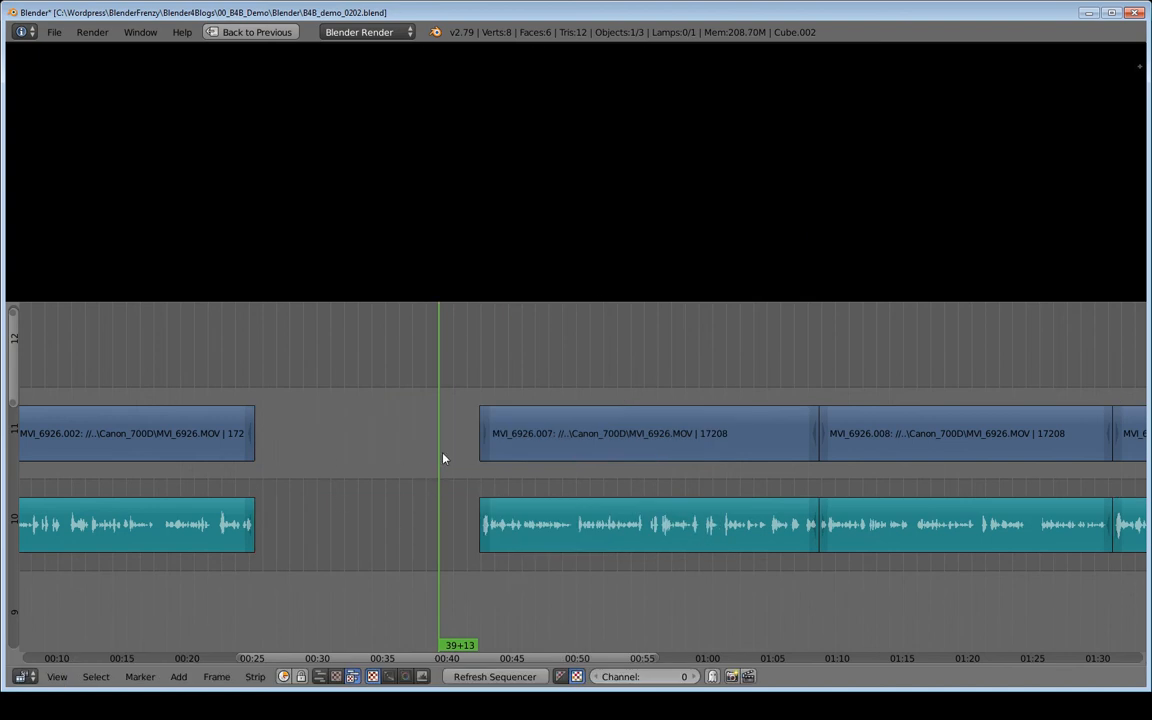
scroll(835, 488, "down", 6)
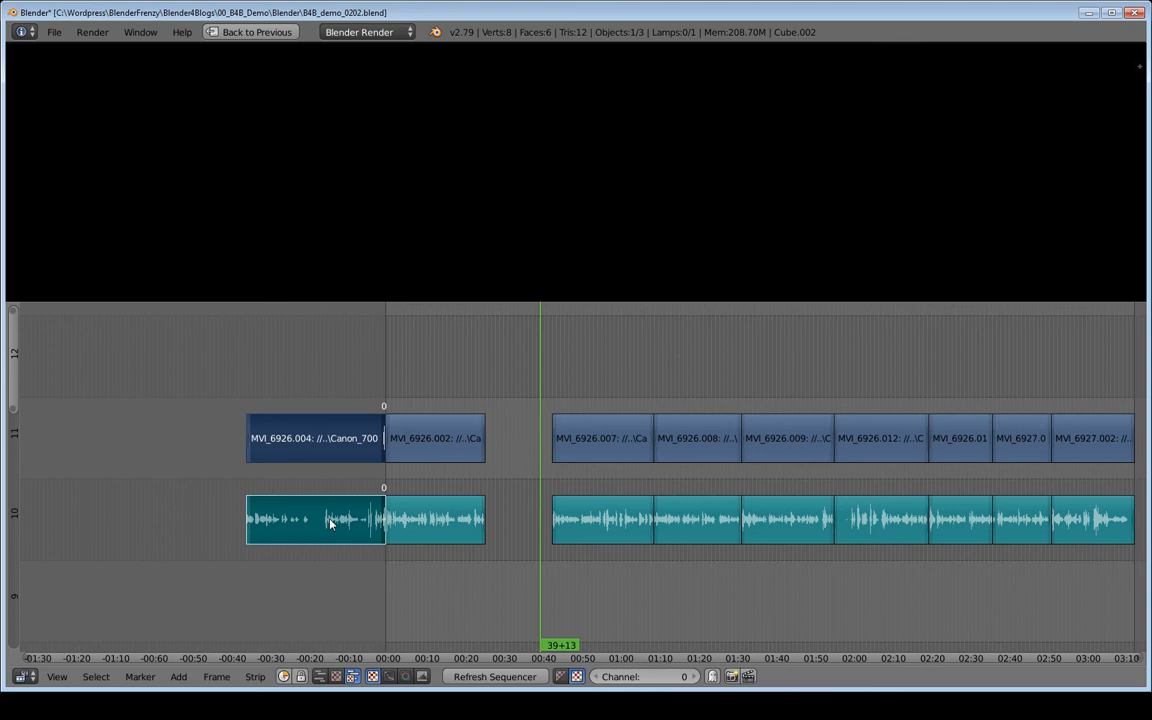
key("ctrl+z")
Select all video and audio strips after the second clip and move them about 200 frames to the right.
key("b")
left_click_drag(490, 393, 533, 402)
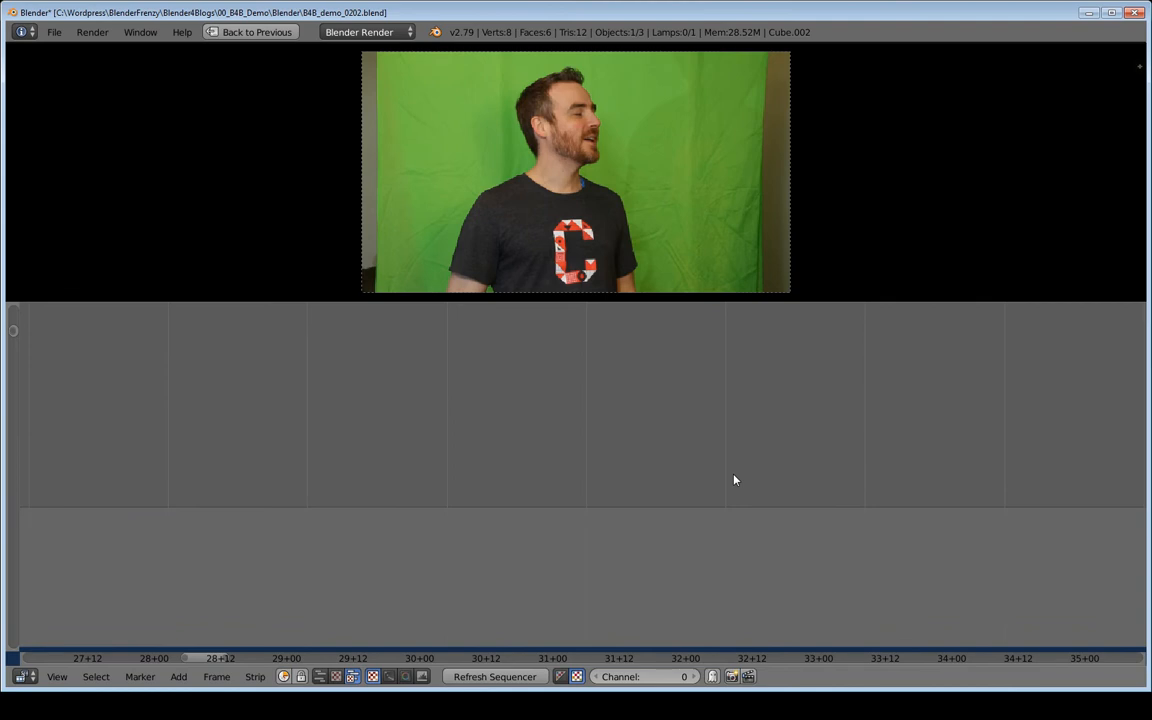
middle_click_drag(733, 480, 653, 564, "ctrl")
middle_click_drag(696, 546, 584, 455)
middle_click_drag(650, 440, 596, 530, "ctrl")
middle_click_drag(1030, 550, 728, 494)
middle_click_drag(662, 470, 670, 541)
key("a")
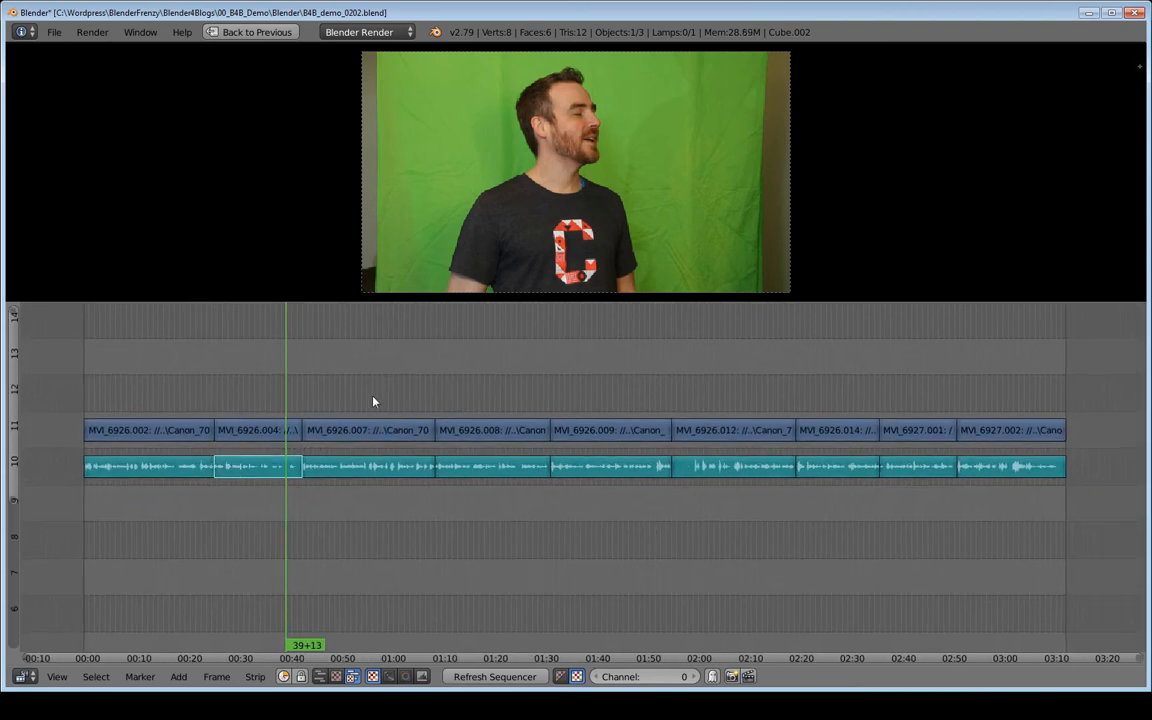
key("b")
left_click_drag(387, 374, 1005, 543)
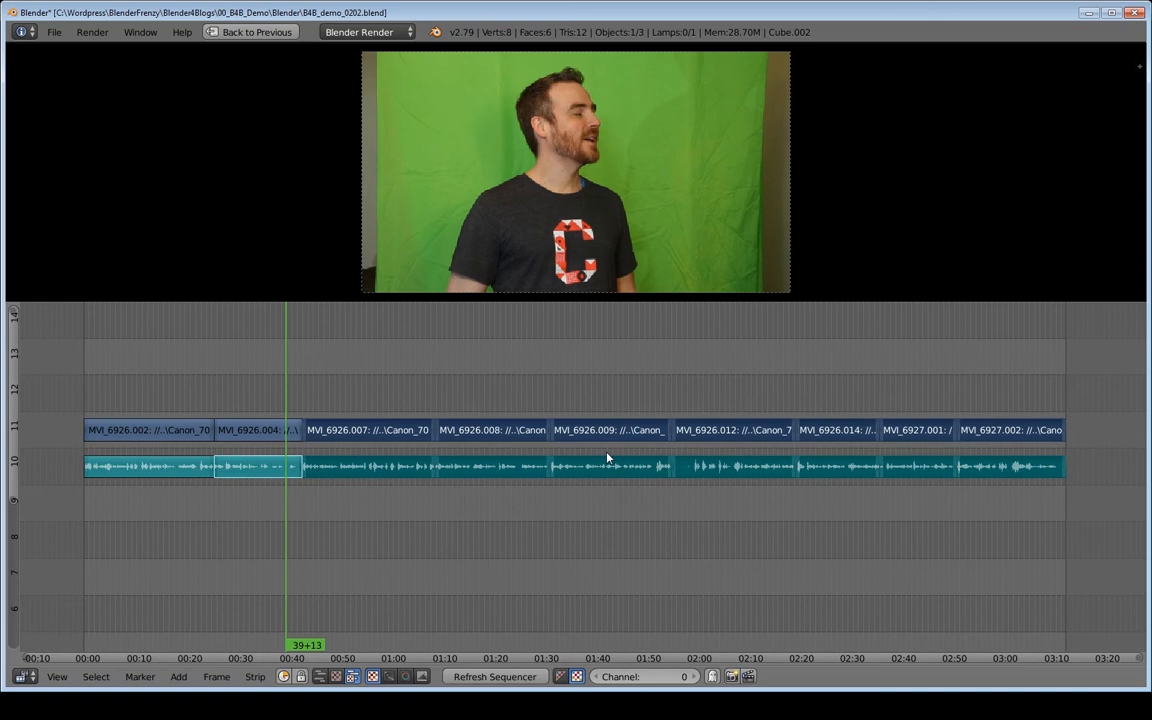
key("g")
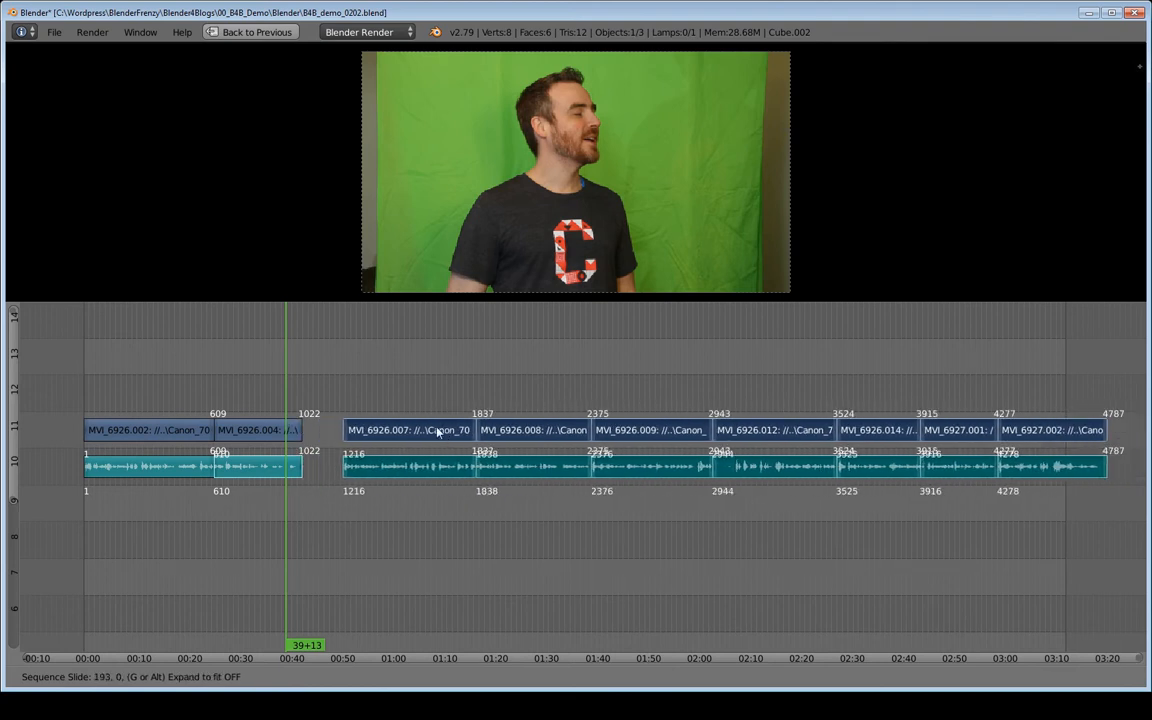
left_click(447, 429)
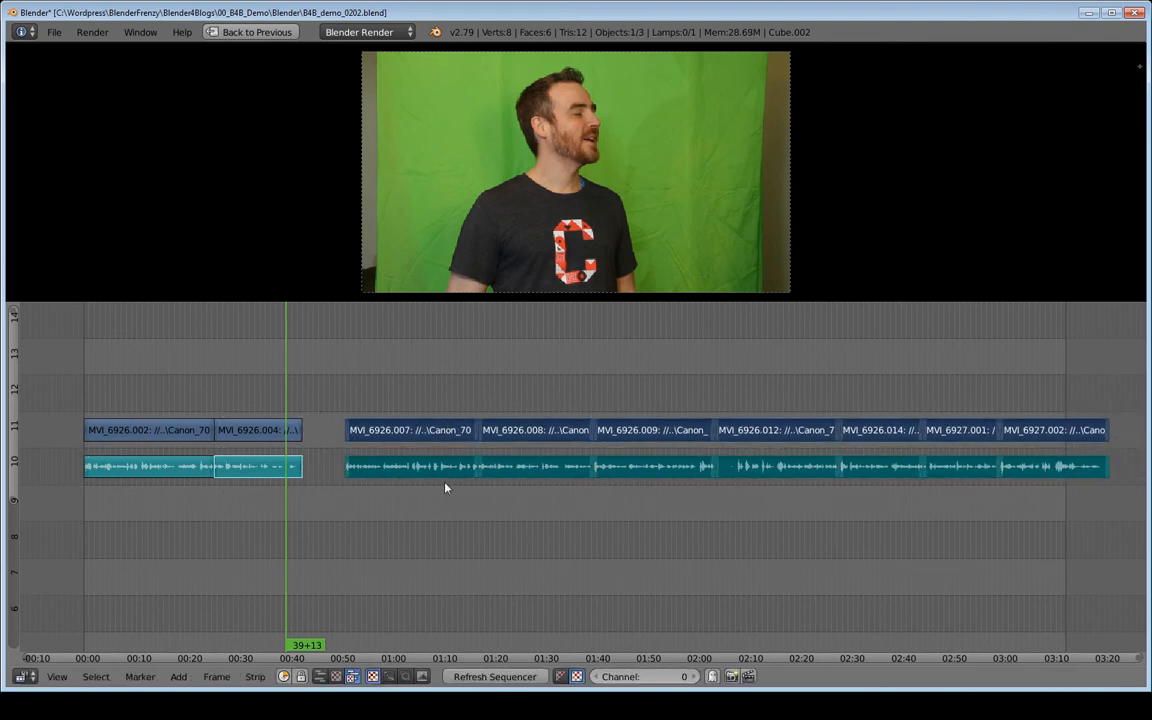
Extend the end of the second clip's video and audio strips to frame 1056.
key("shift+b")
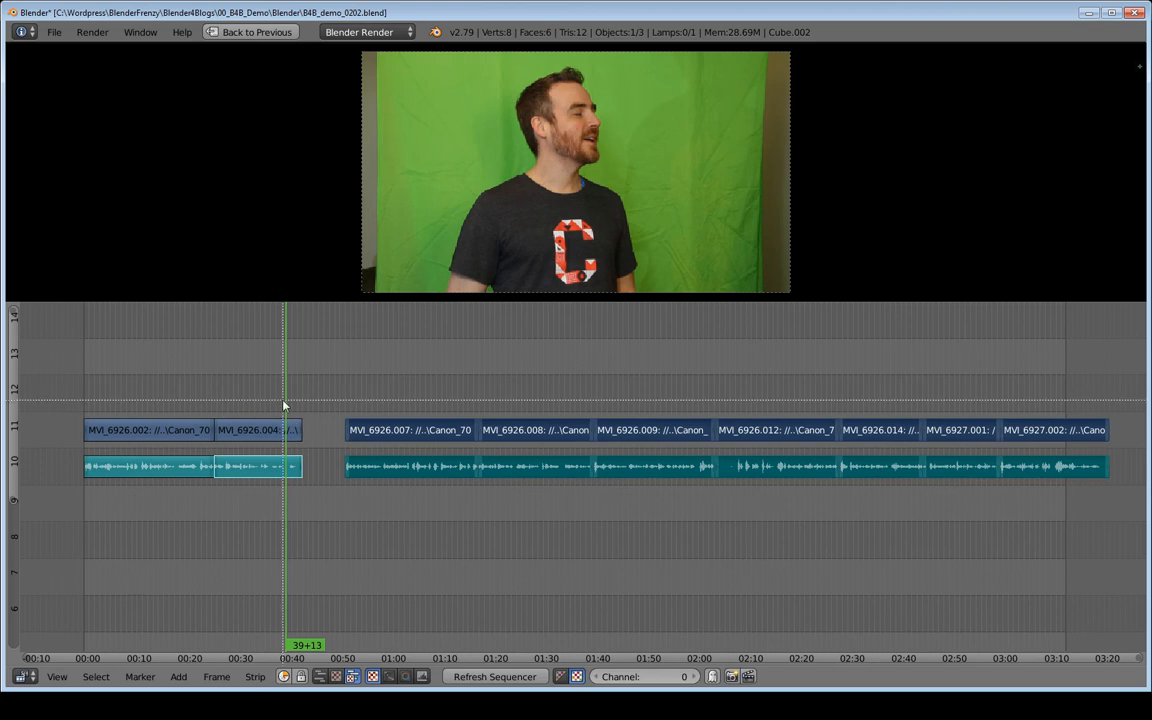
left_click_drag(283, 402, 309, 485)
scroll(583, 500, "down", 12)
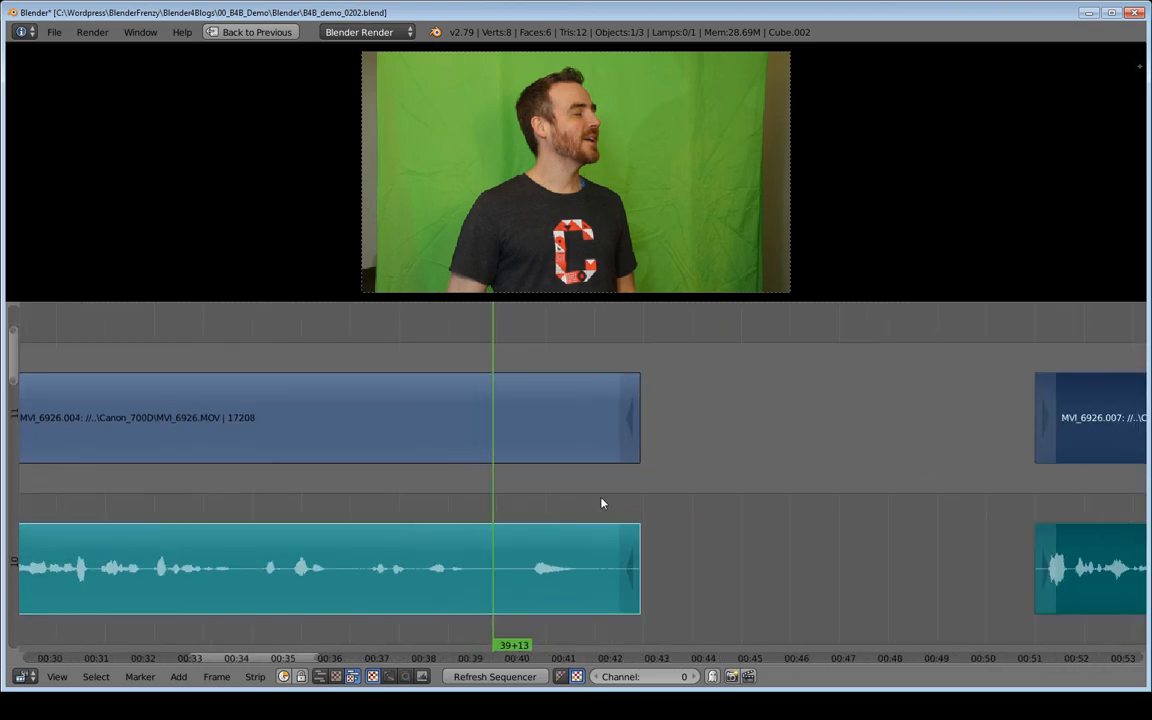
right_click(629, 420)
right_click(639, 543, "shift")
key("g")
left_click(712, 559)
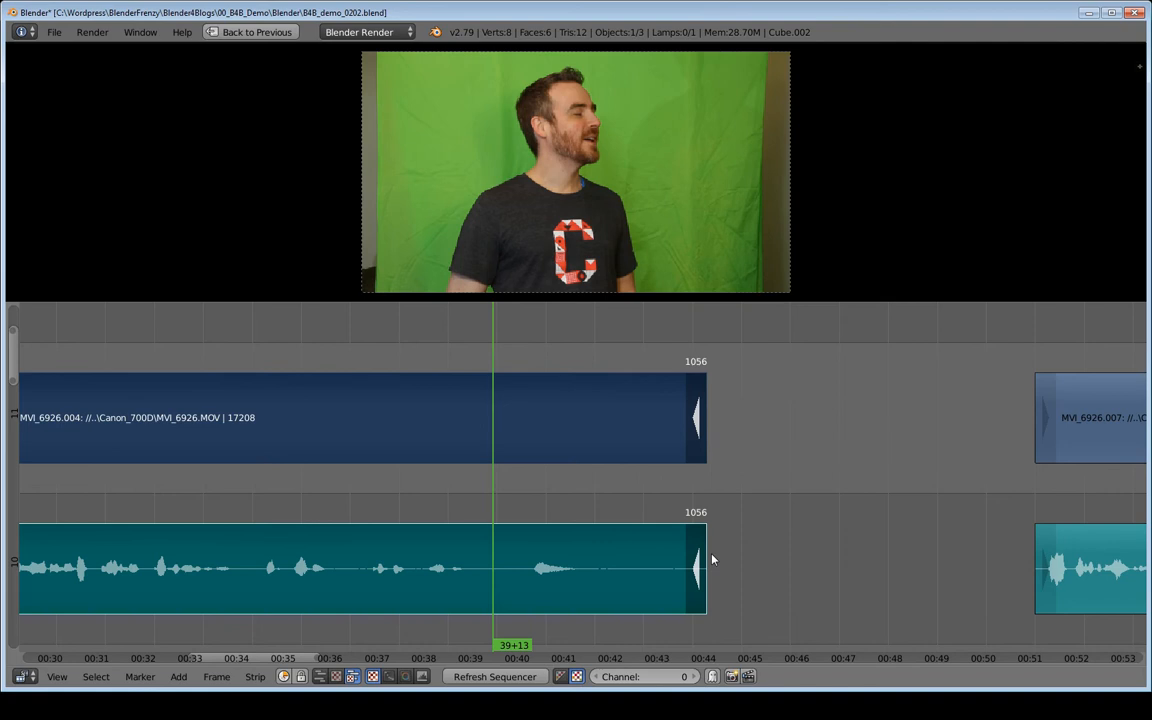
Try to slide the strips after the gap back toward the second clip, and undo the gap and extension edits.
scroll(807, 543, "down", 2)
key("Home")
scroll(763, 536, "down", 3)
key("shift+b")
left_click_drag(407, 348, 1003, 522)
key("g")
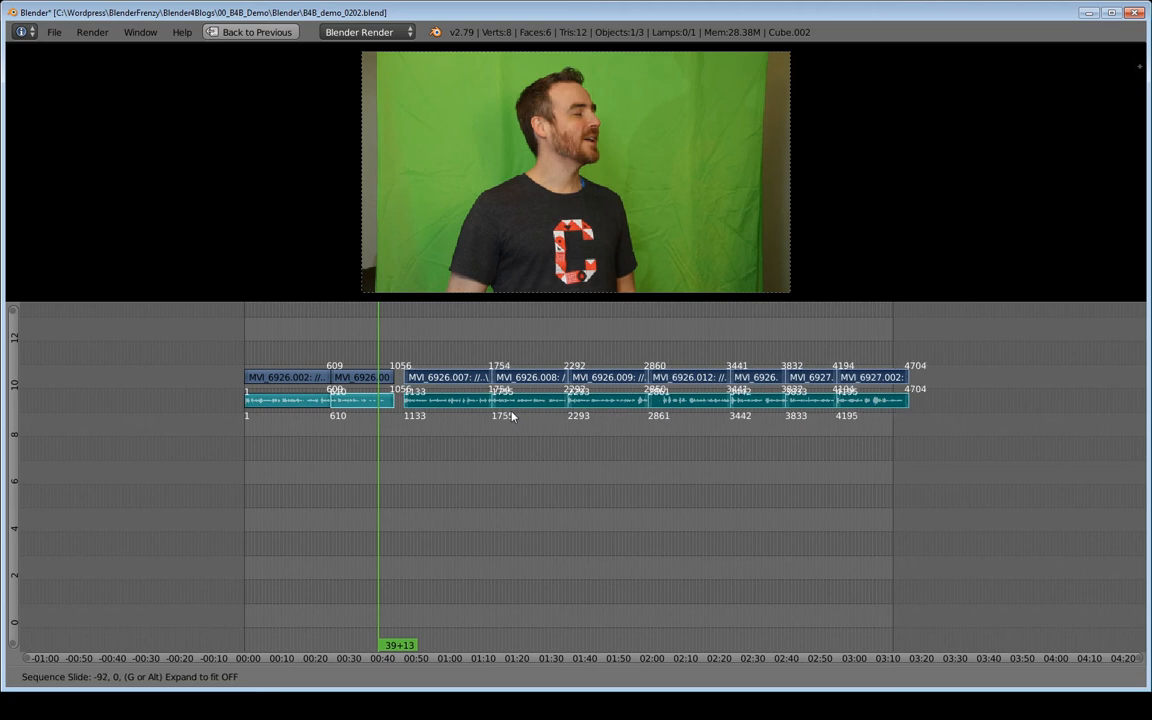
key("Escape")
middle_click_drag(458, 428, 609, 479, "ctrl")
key("ctrl+z")
key("ctrl+z")
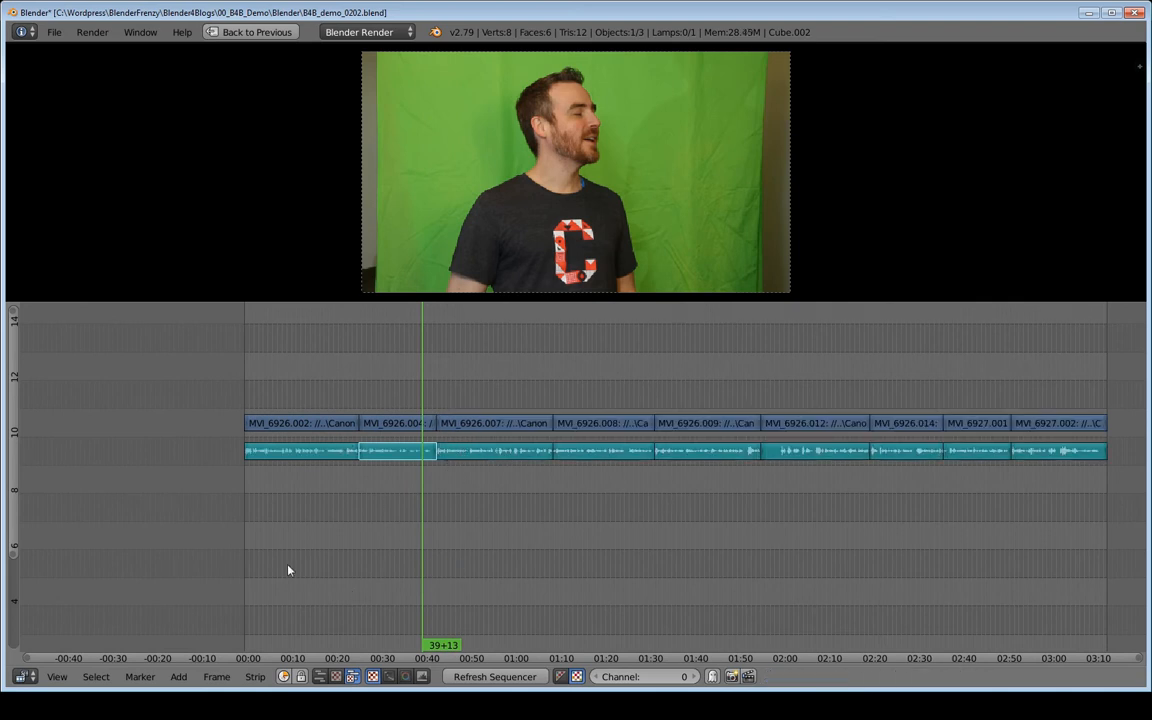
Select all strips after the second clip based on the playhead position and try sliding them to the right.
left_click(96, 677)
right_click(437, 354, "ctrl")
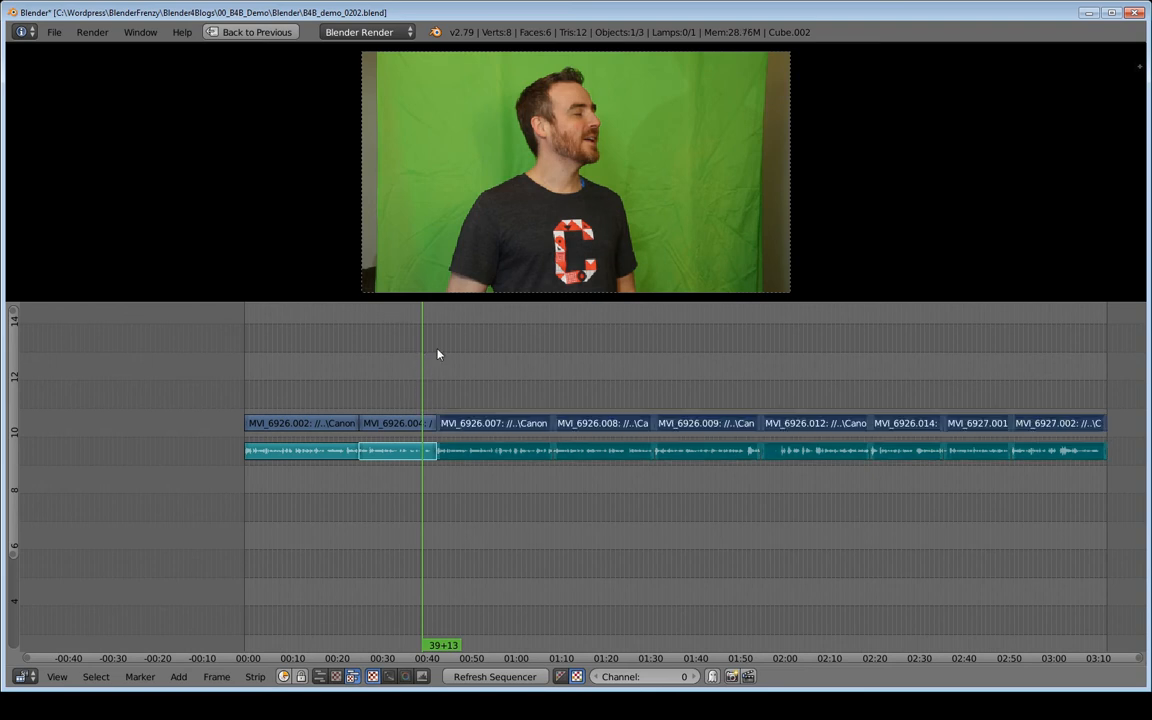
key("g")
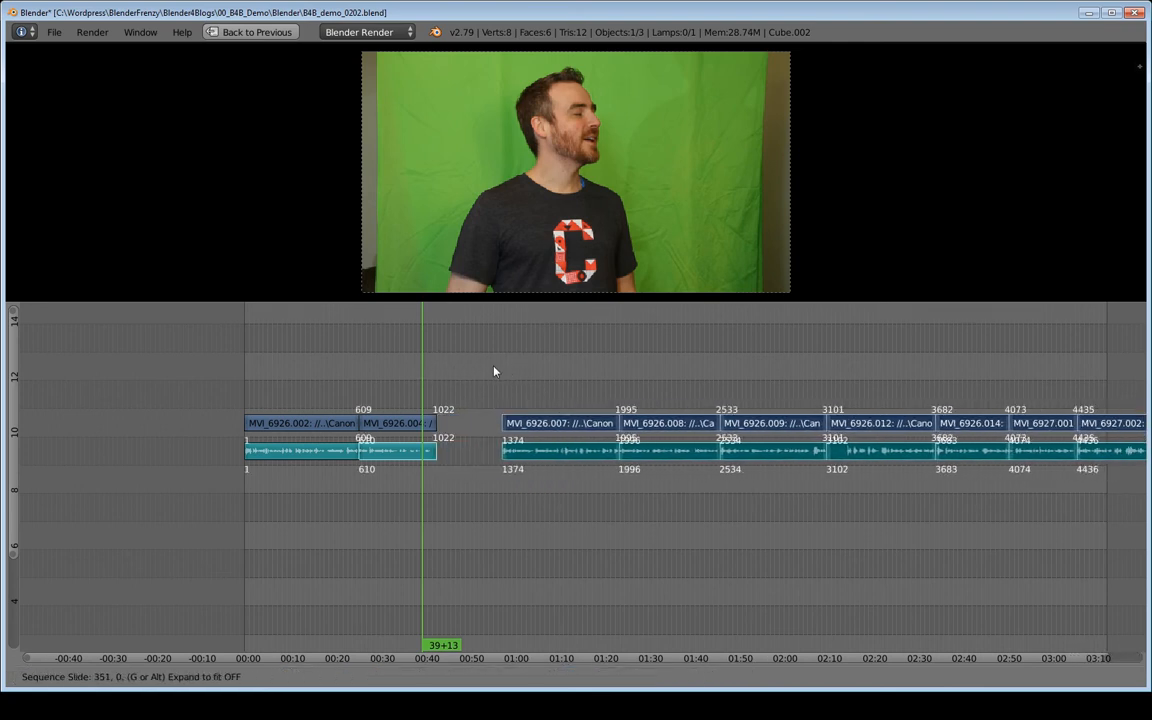
key("Escape")
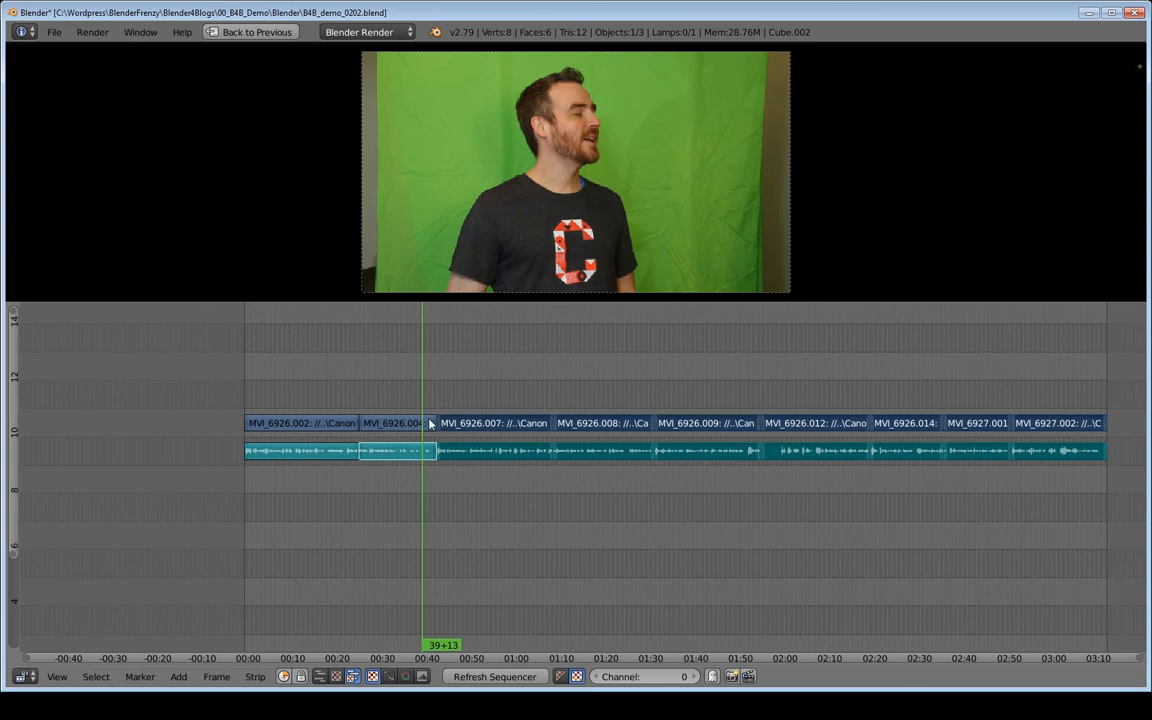
Add the end handles of the second clip's video and audio to the selection and try sliding everything to the right.
key("shift+b")
left_click_drag(419, 397, 469, 490)
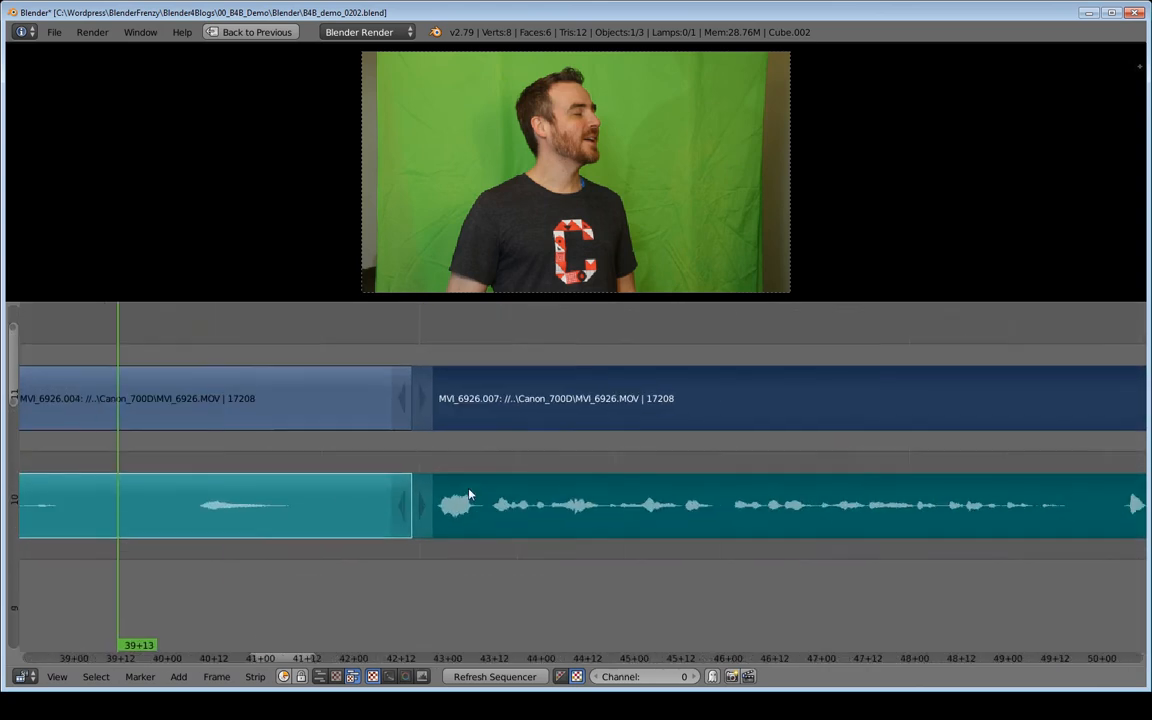
right_click(404, 398, "ctrl")
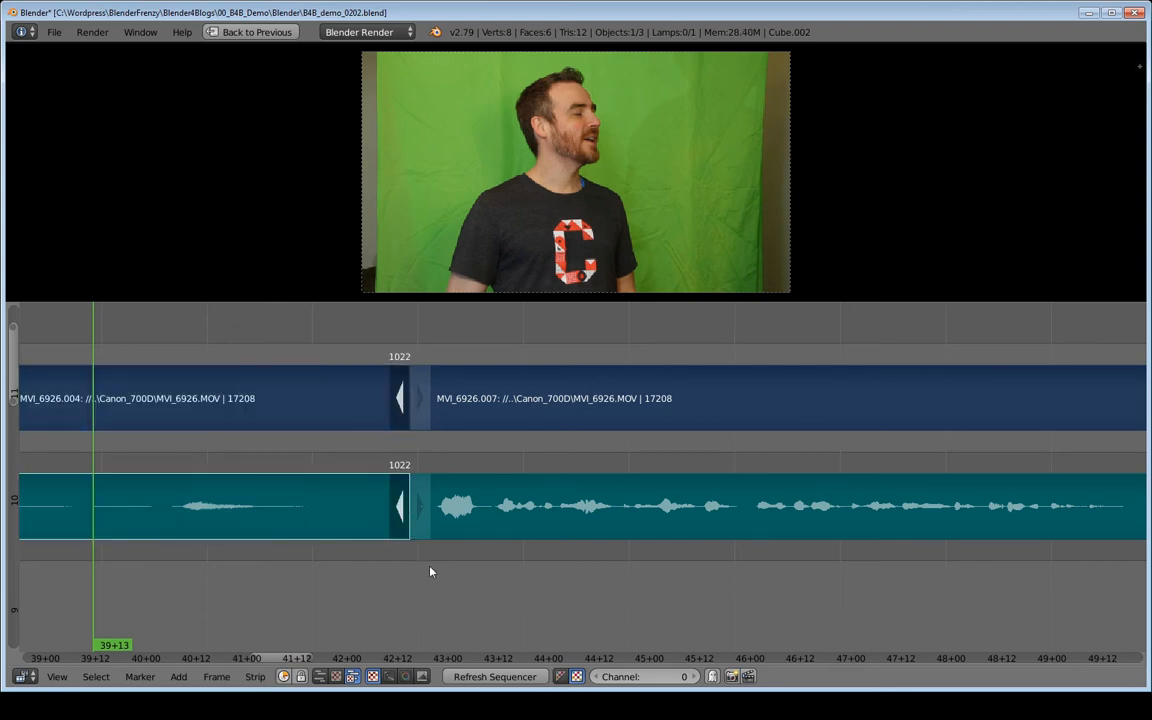
middle_click_drag(705, 579, 591, 597, "ctrl")
middle_click_drag(748, 545, 694, 545)
key("g")
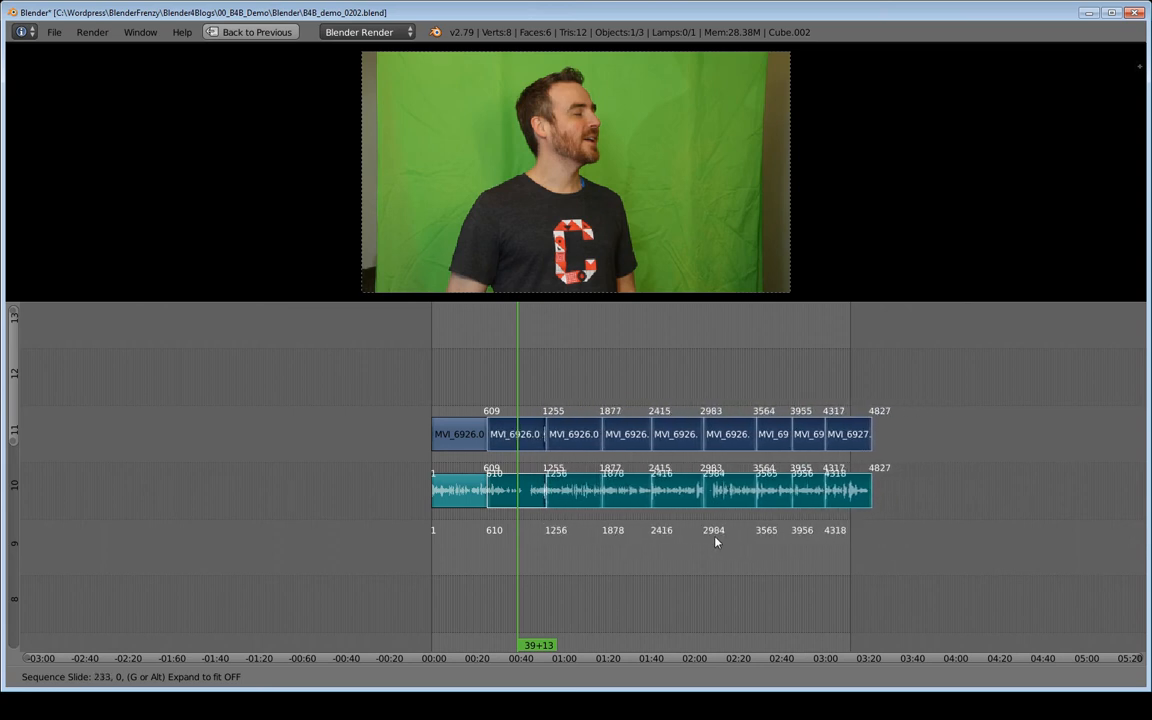
key("Escape")
Slide the second clip's end handles together with all following strips to the right, ending the second clip at frame 1076.
key("shift+b")
left_click_drag(500, 405, 562, 547)
middle_click_drag(467, 549, 557, 589)
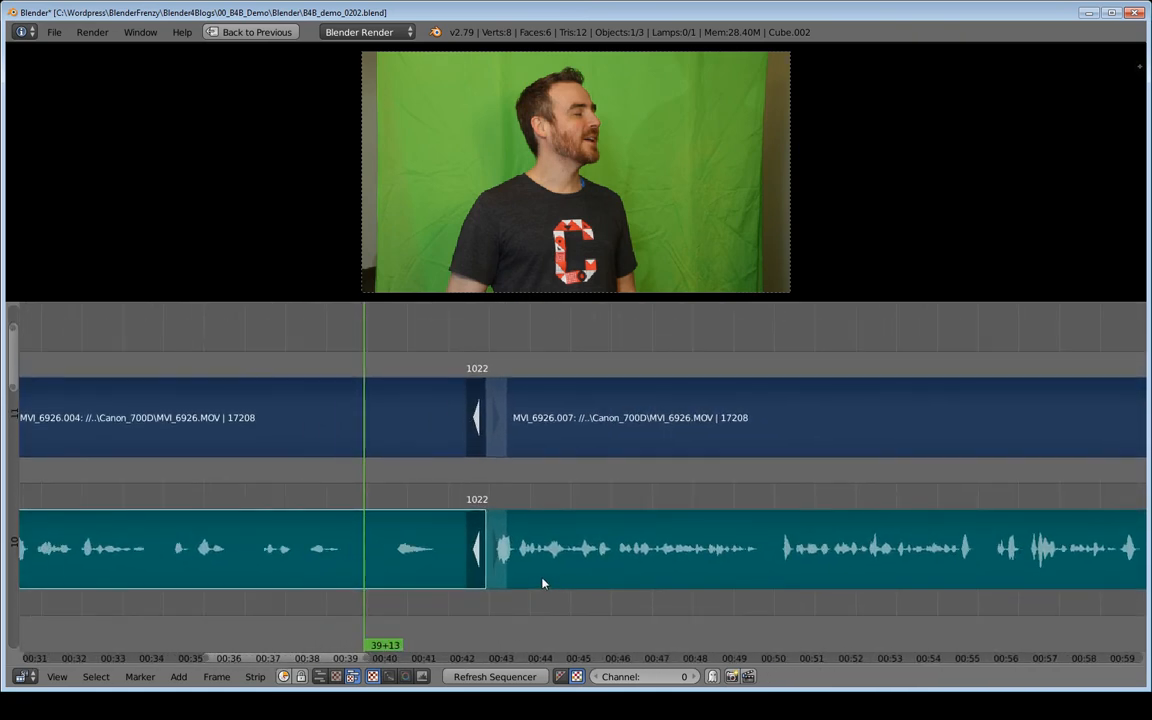
key("g")
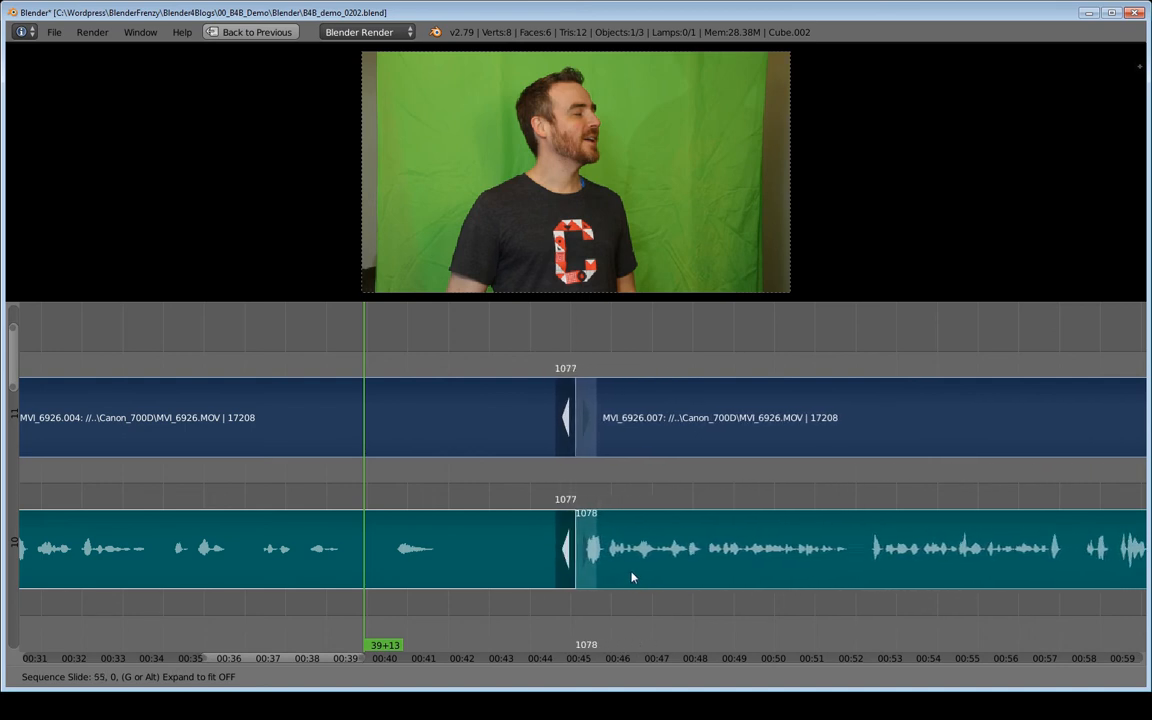
left_click(631, 578)
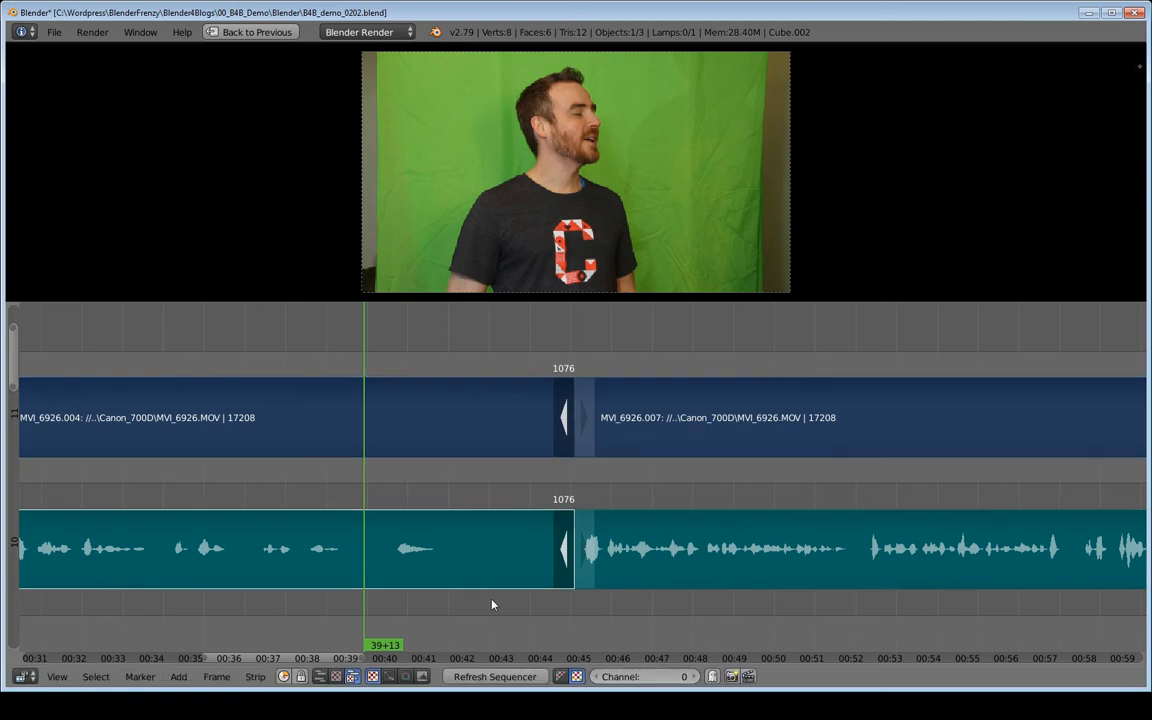
Play the extended end of the second clip across the cut into the third clip and deselect all strips.
scroll(651, 501, "down", 6)
scroll(634, 524, "up", 4)
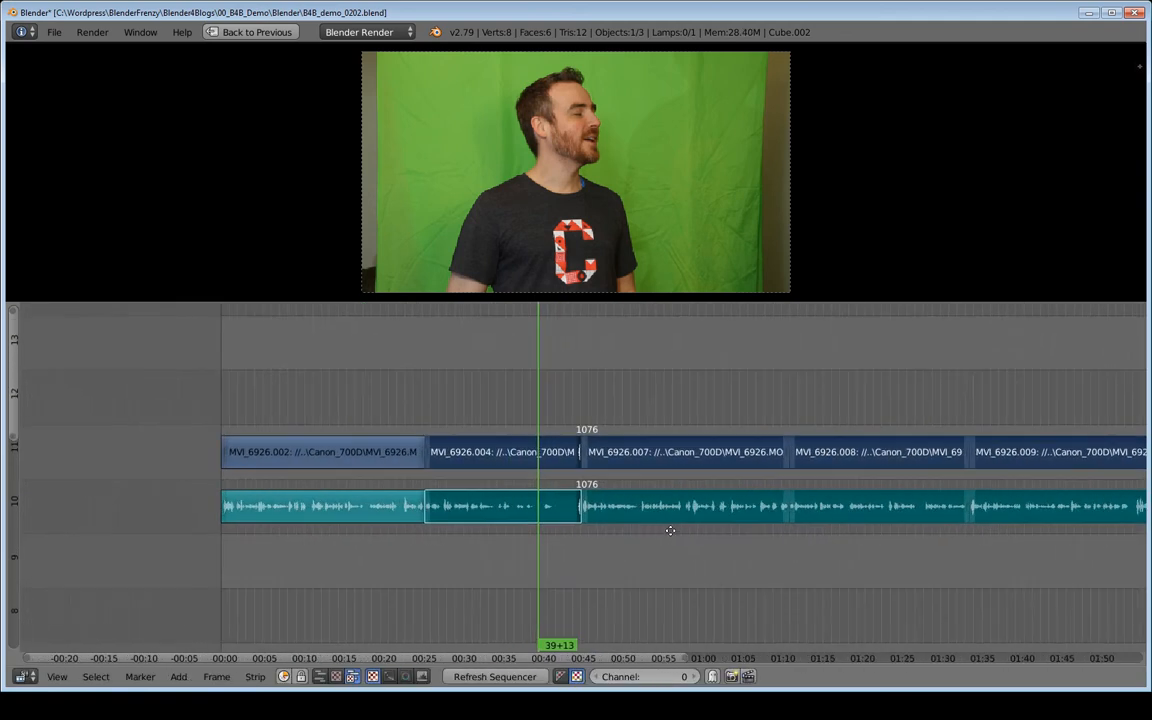
scroll(634, 524, "up", 3)
key("alt+a")
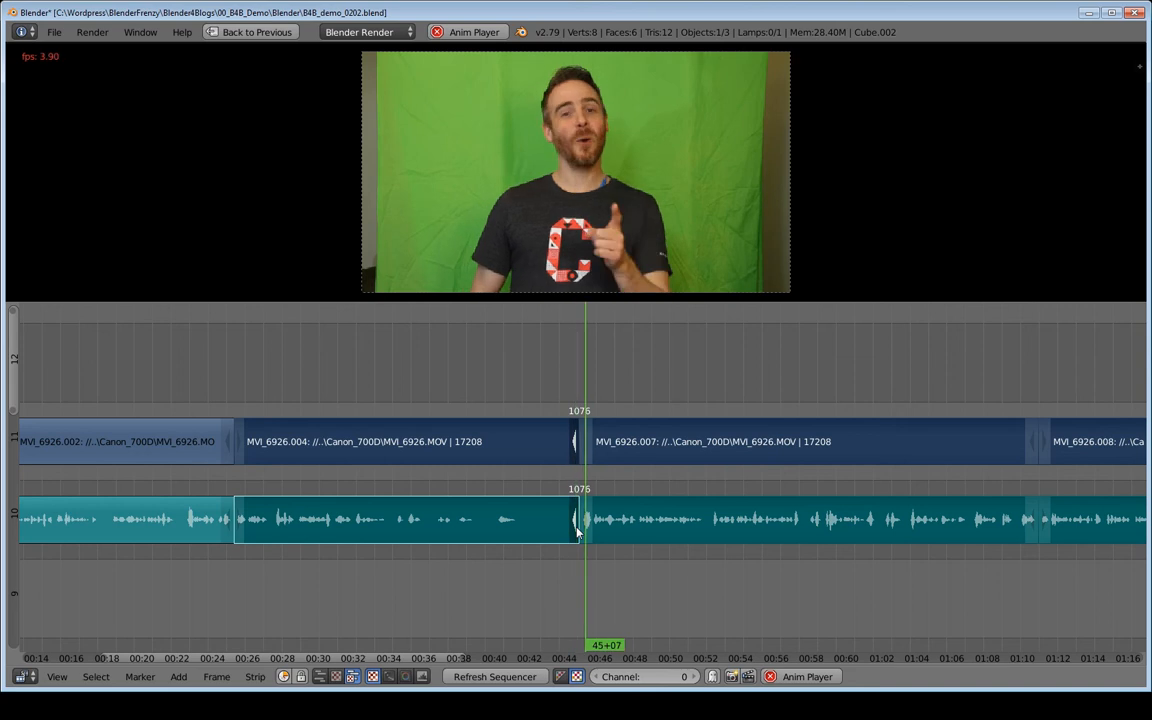
key("alt+a")
key("a")
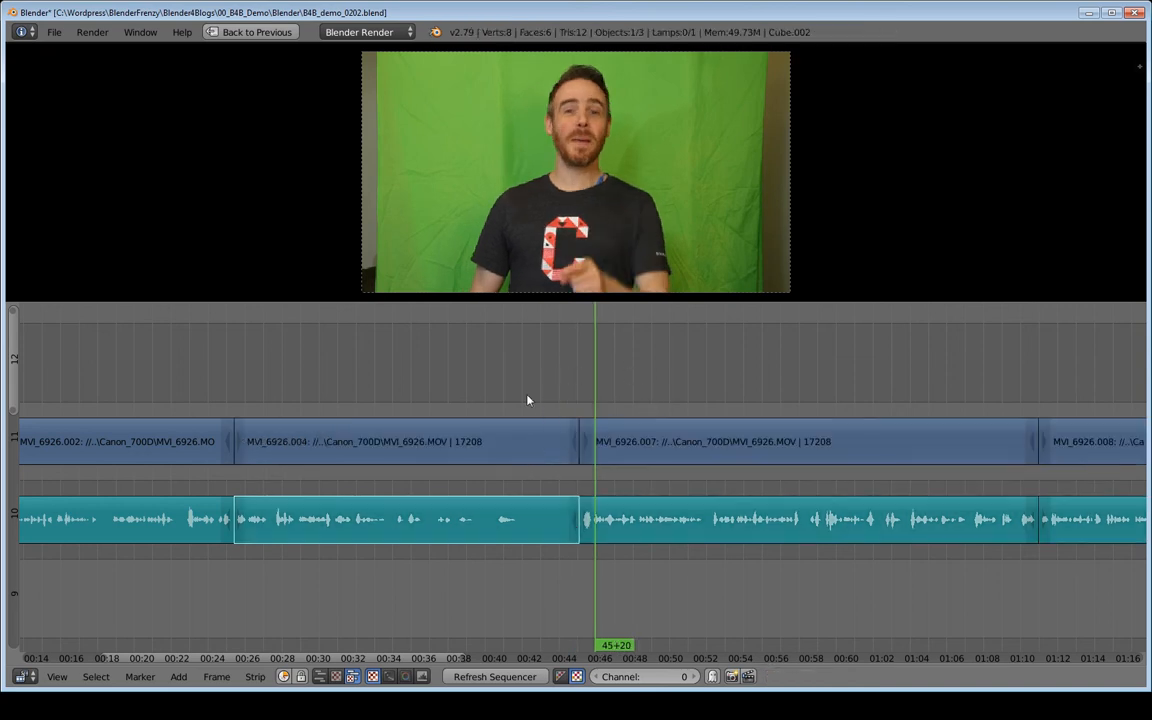
Scrub back into the end of the second clip and step the playhead to 42+19 as the new cut point.
mouse_move(527, 399)
left_mouse_down()
mouse_move(568, 399)
mouse_move(549, 401)
left_mouse_up()
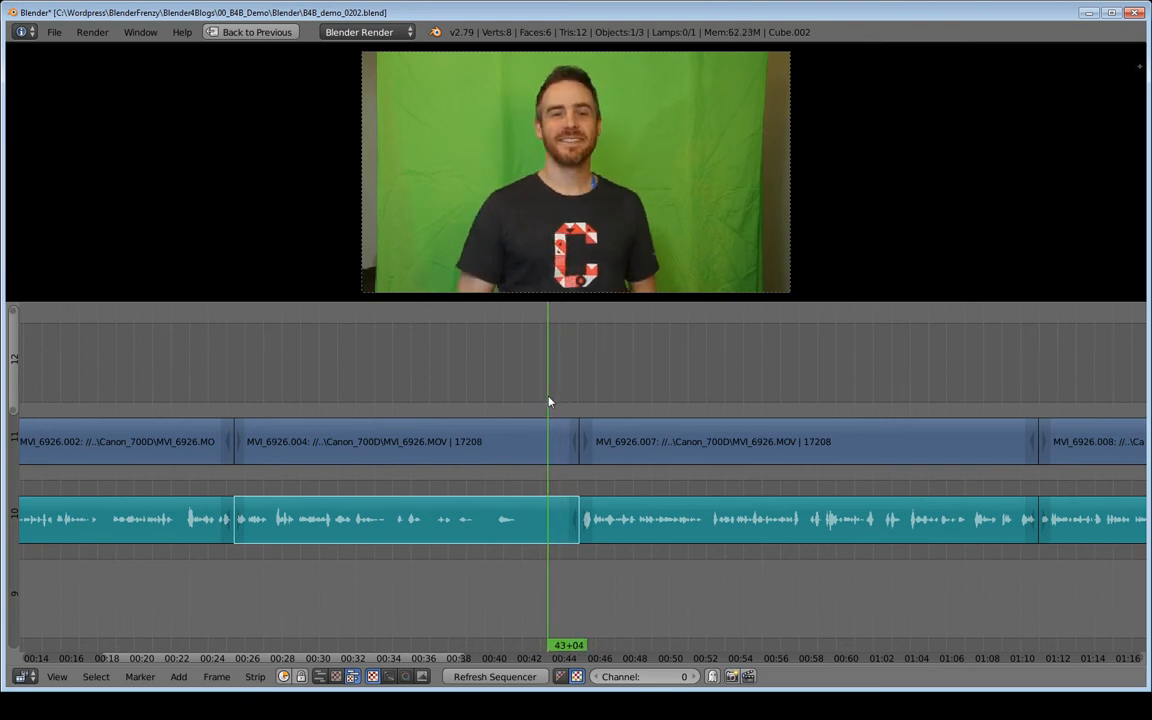
key("Left")
key("Left")
key("Left")
key("Left")
key("Left")
key("Left")
key("Left")
key("Left")
key("Left")
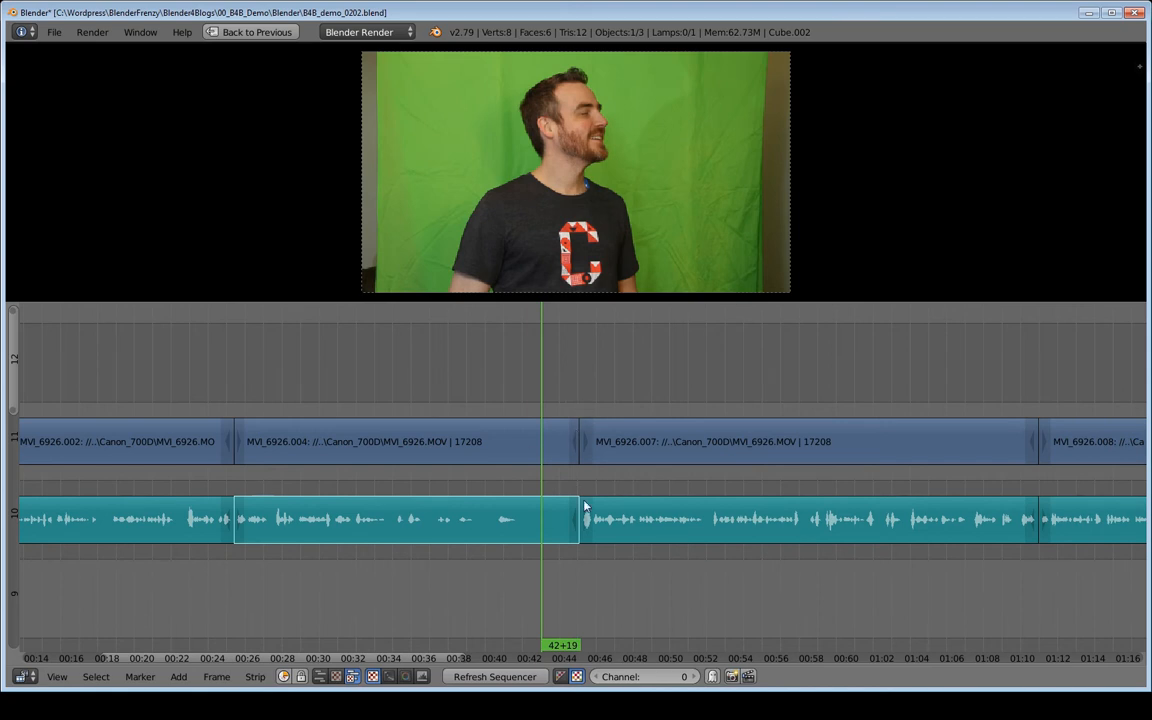
Select all following strips plus the second clip's video and audio end handles, and try sliding them left to frame 1024.
right_click(614, 394, "ctrl")
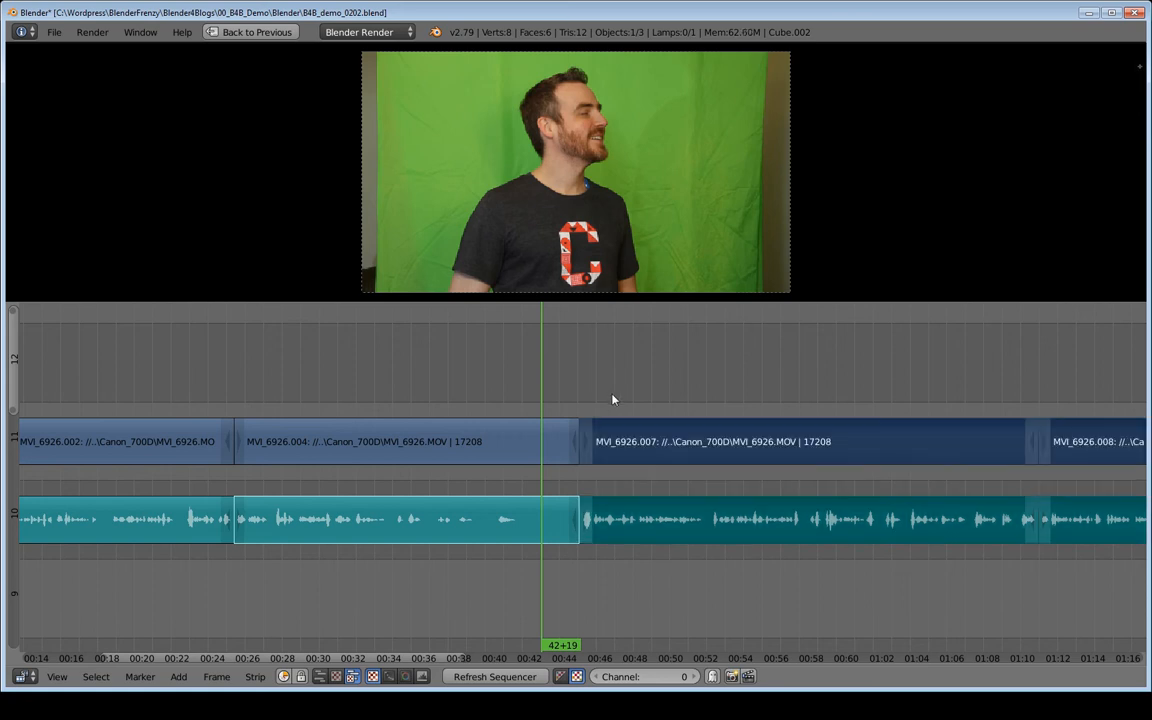
right_click(574, 448, "shift")
right_click(573, 524, "shift")
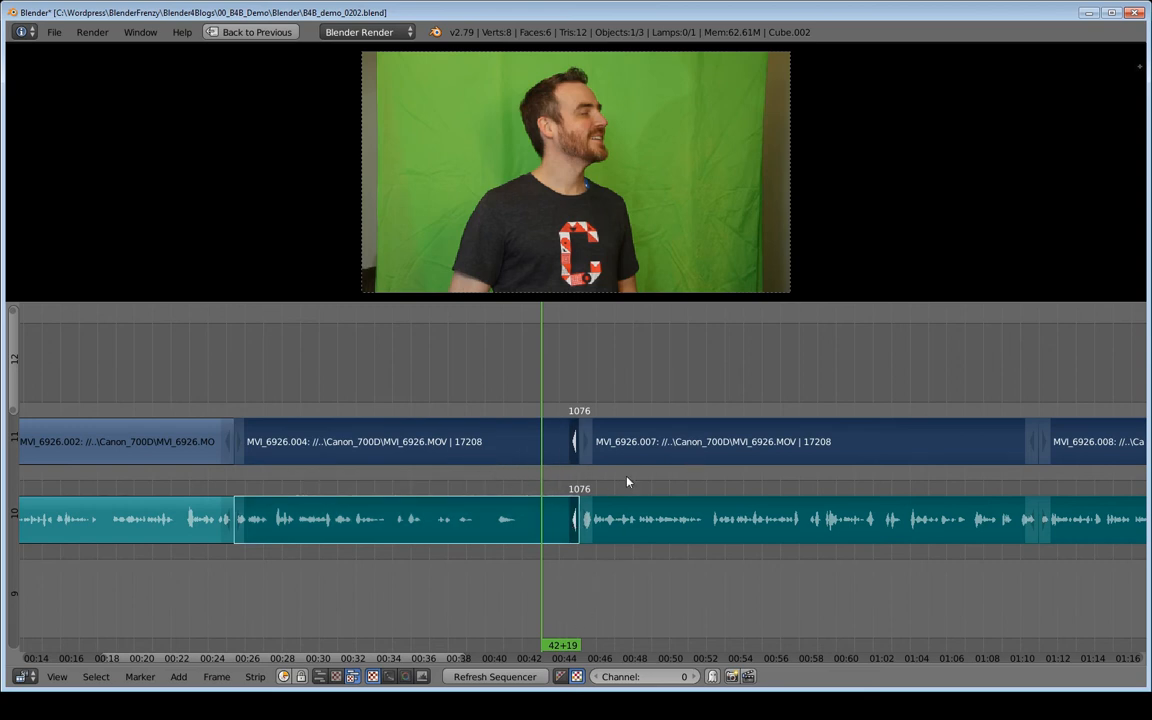
key("g")
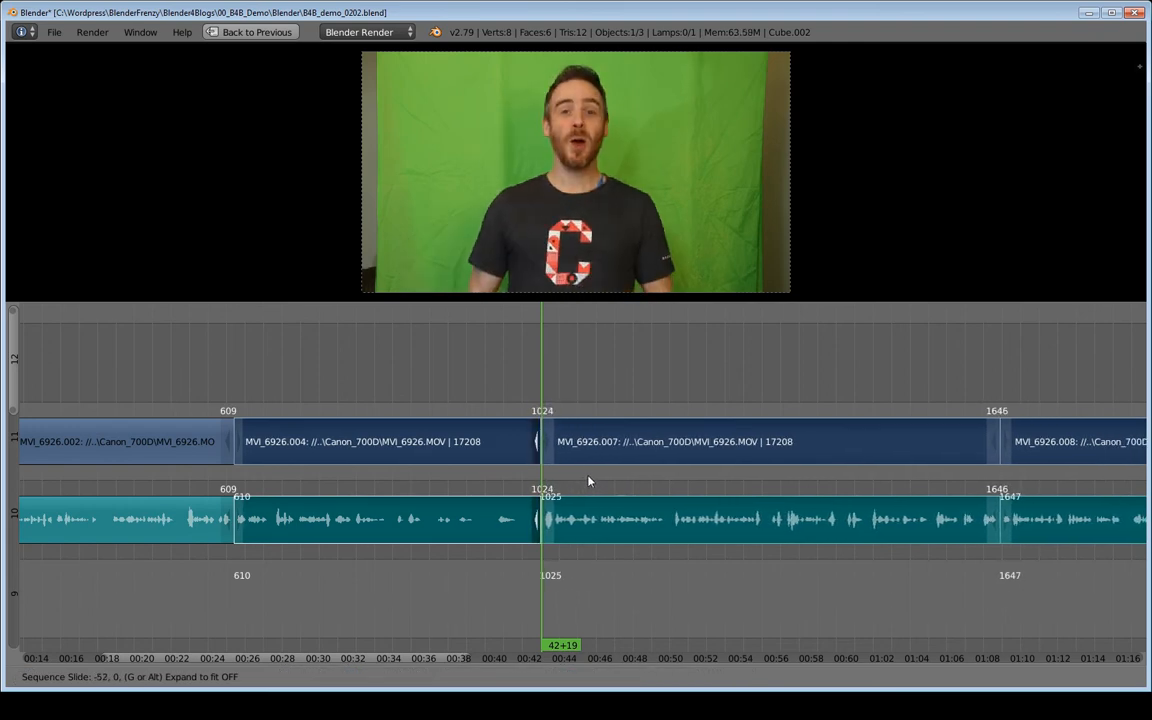
key("Escape")
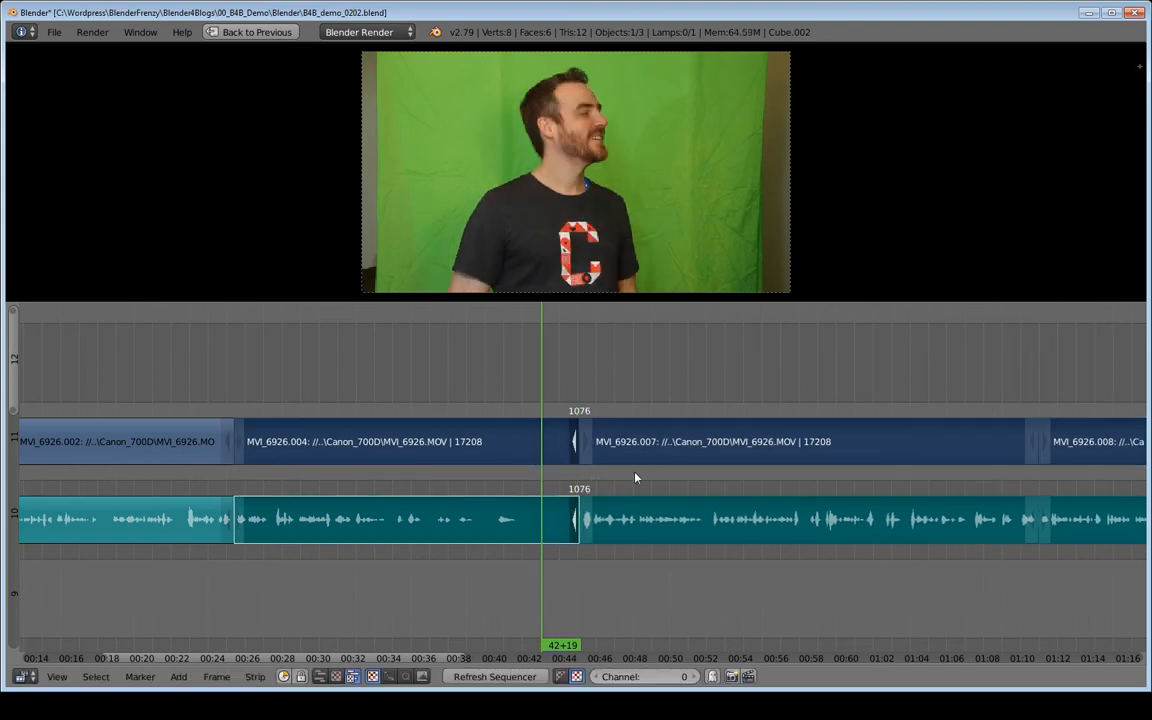
Try snapping the selected strips and end handles to the current frame, and undo the snap.
key("shift+s")
middle_click_drag(714, 448, 688, 514, "ctrl")
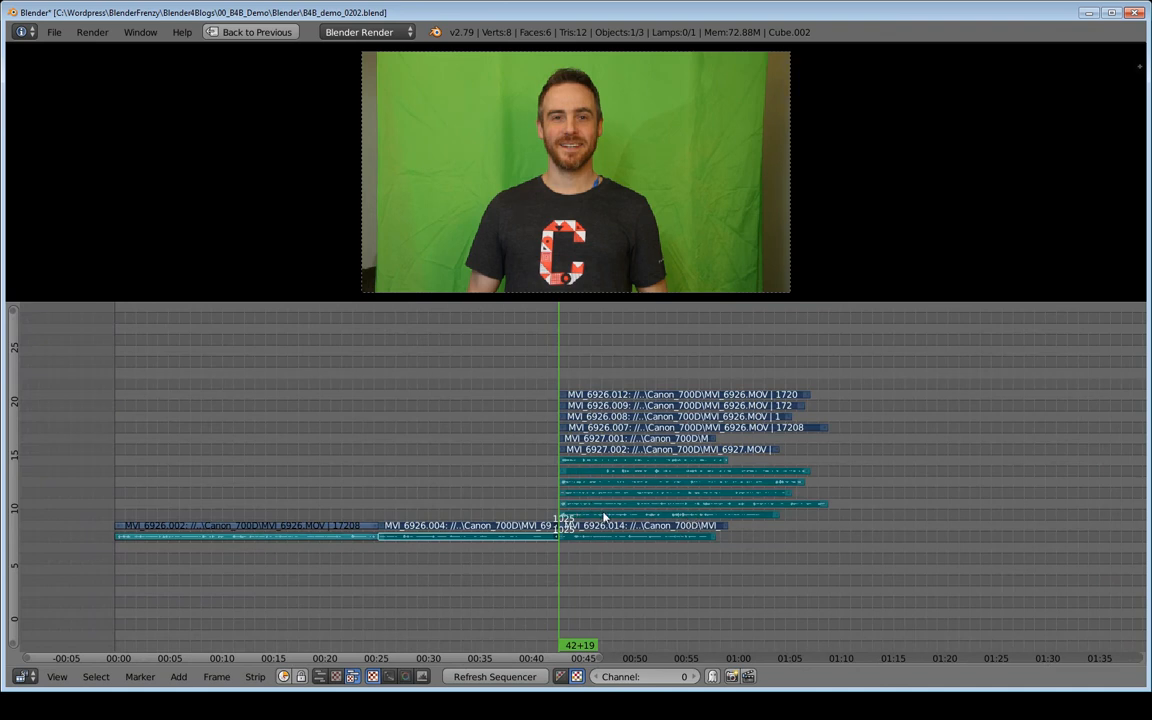
key("ctrl+z")
Try sliding the following strips together with the second clip's end handles left toward the playhead, and cancel the move.
middle_click_drag(600, 516, 571, 286, "ctrl")
middle_click_drag(536, 506, 602, 528, "ctrl")
key("g")
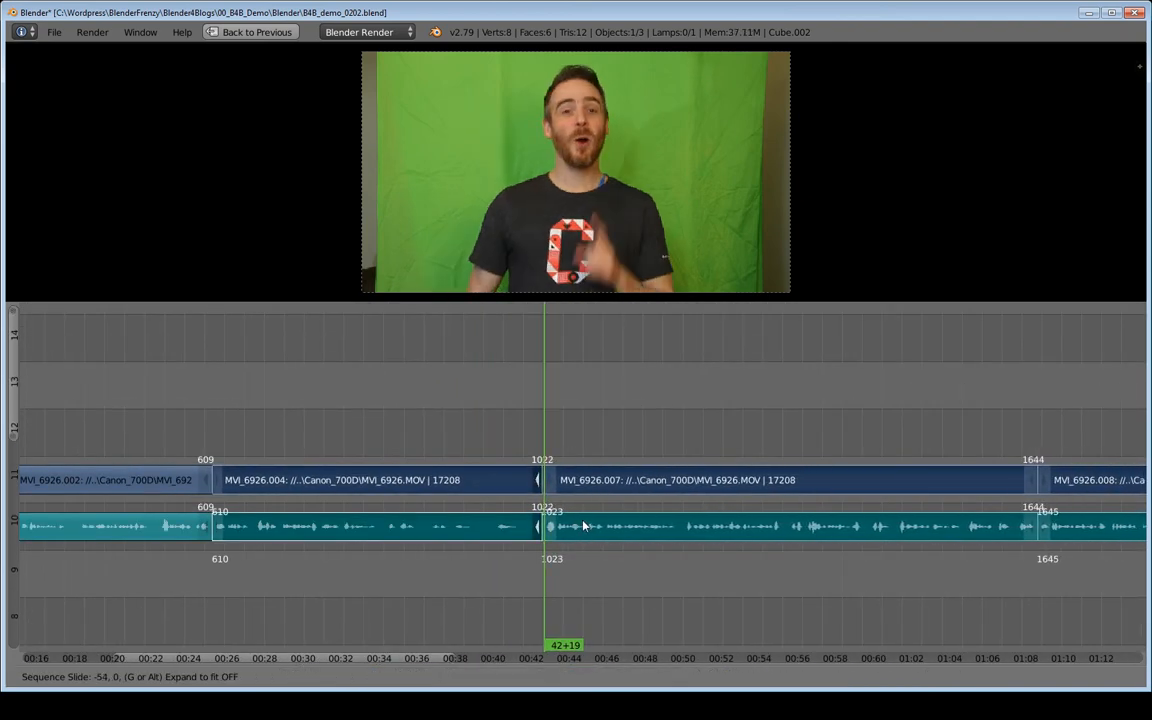
key("Escape")
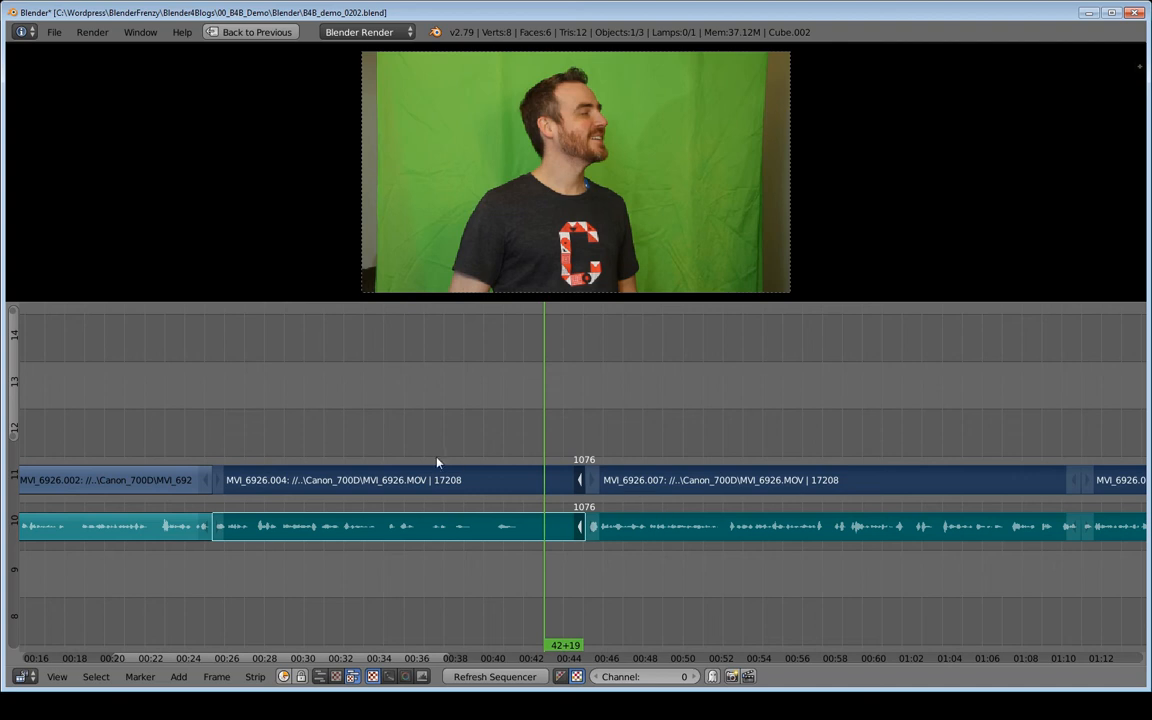
Select the end handles of the second clip's video and audio and snap them to the current frame, 42+19.
right_click(639, 489)
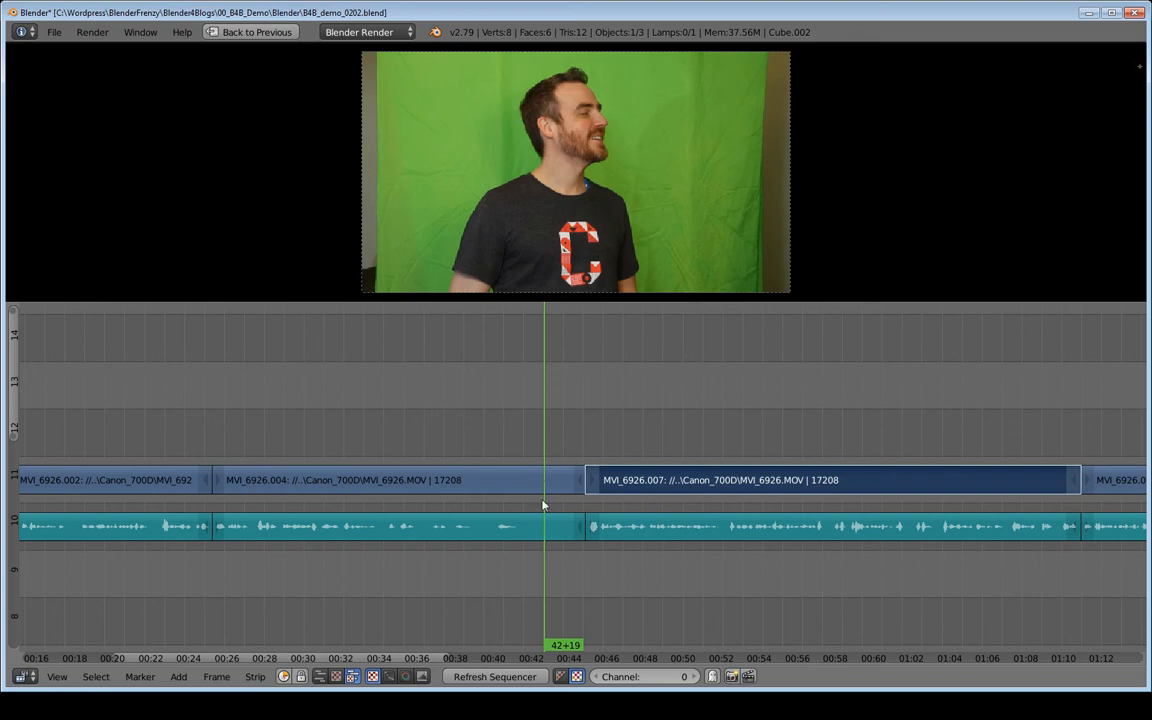
right_click(581, 481)
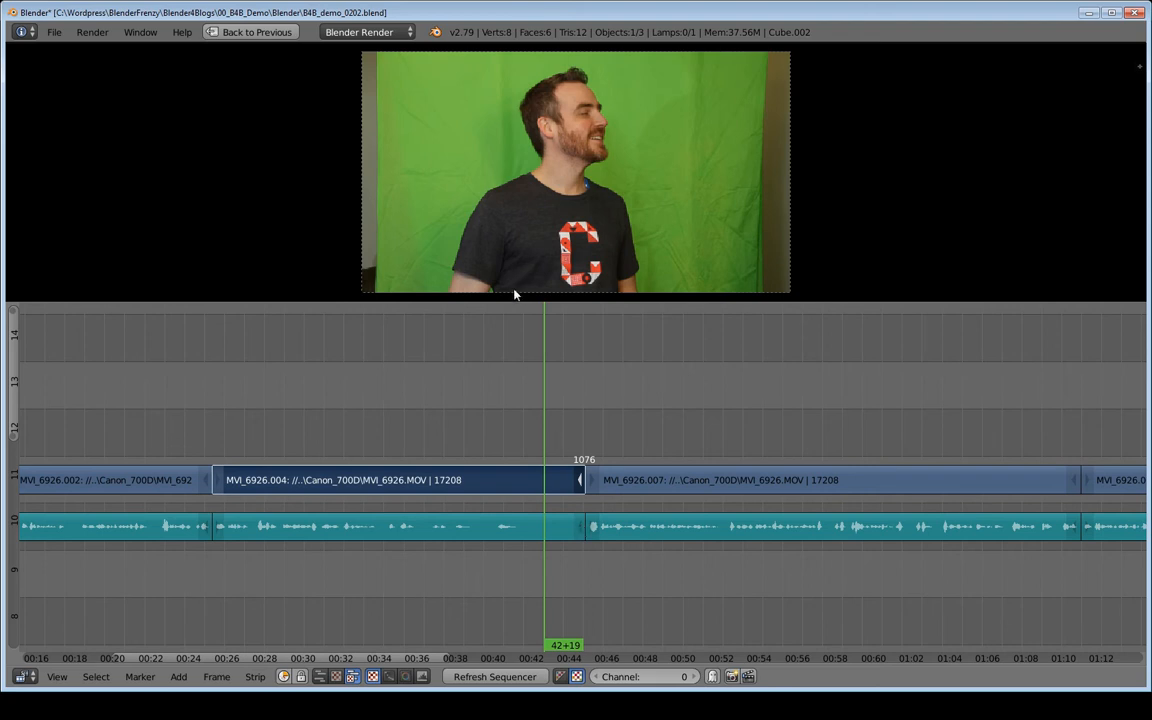
right_click(582, 530, "shift")
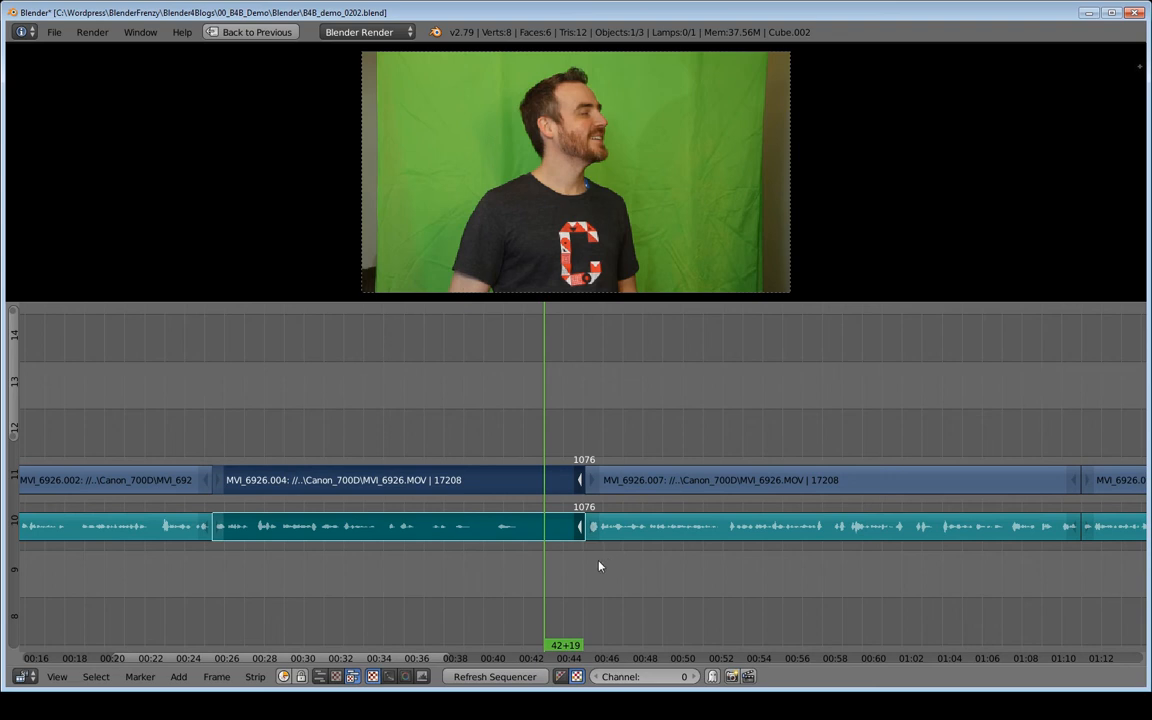
key("shift+s")
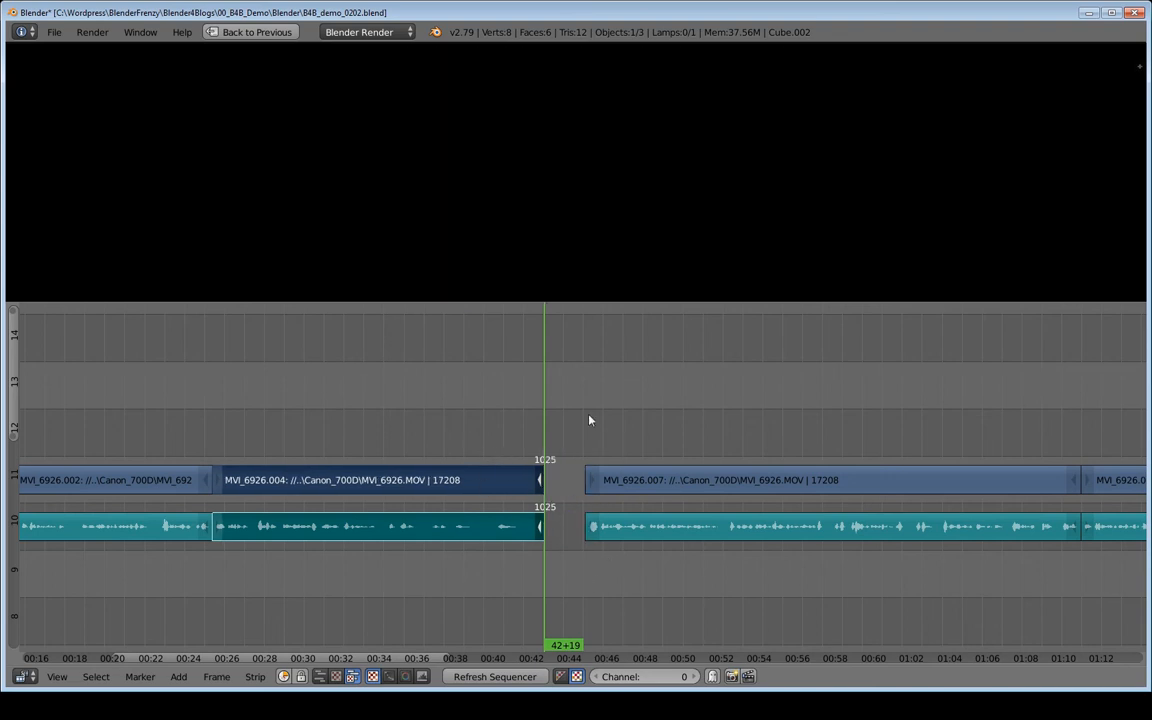
Try sliding all strips after the gap left to meet the second clip's end, and undo the move.
right_click(650, 480)
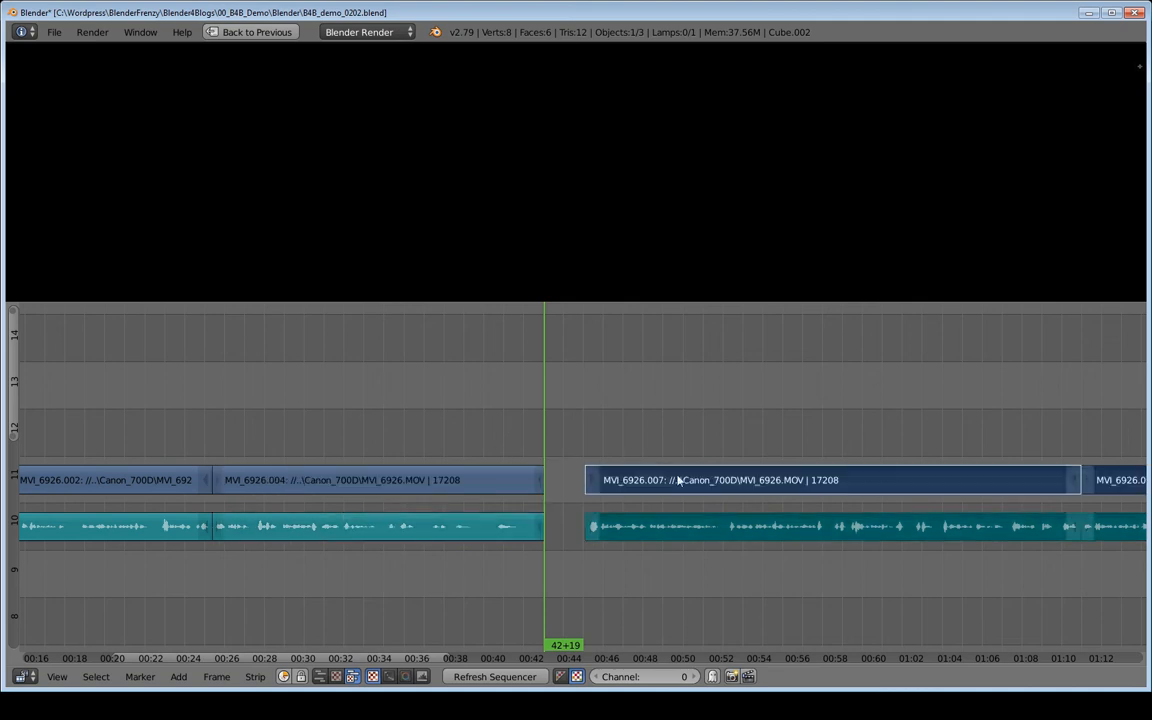
key("g")
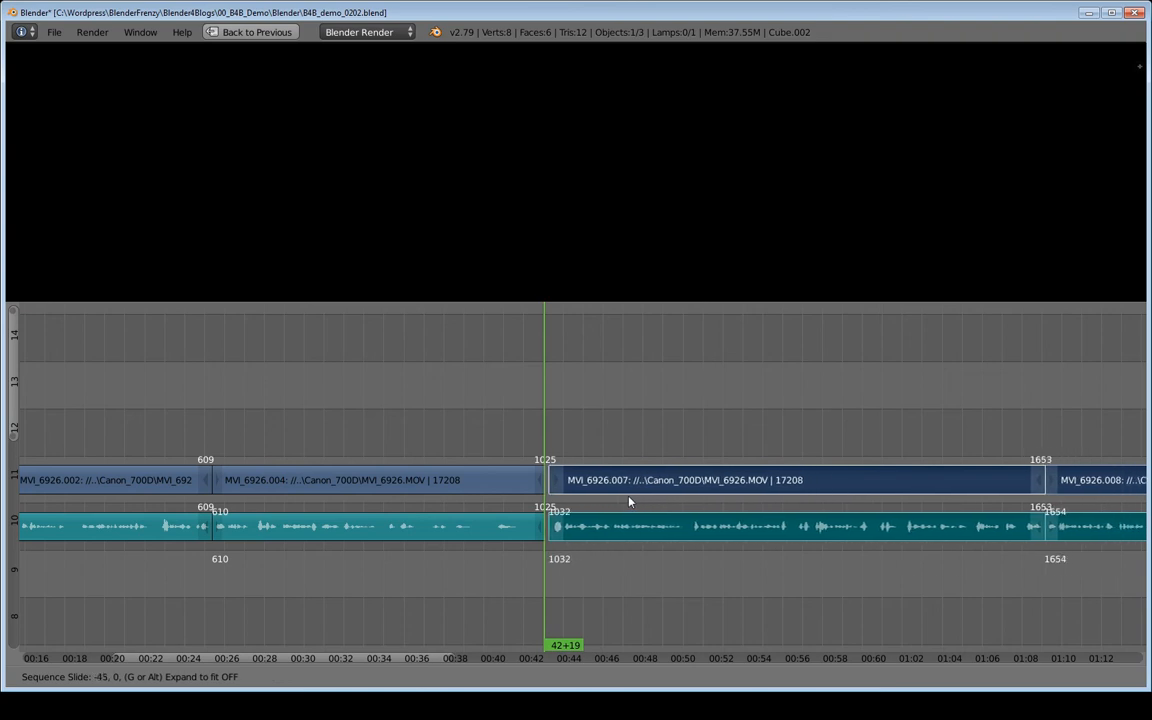
left_click(573, 497)
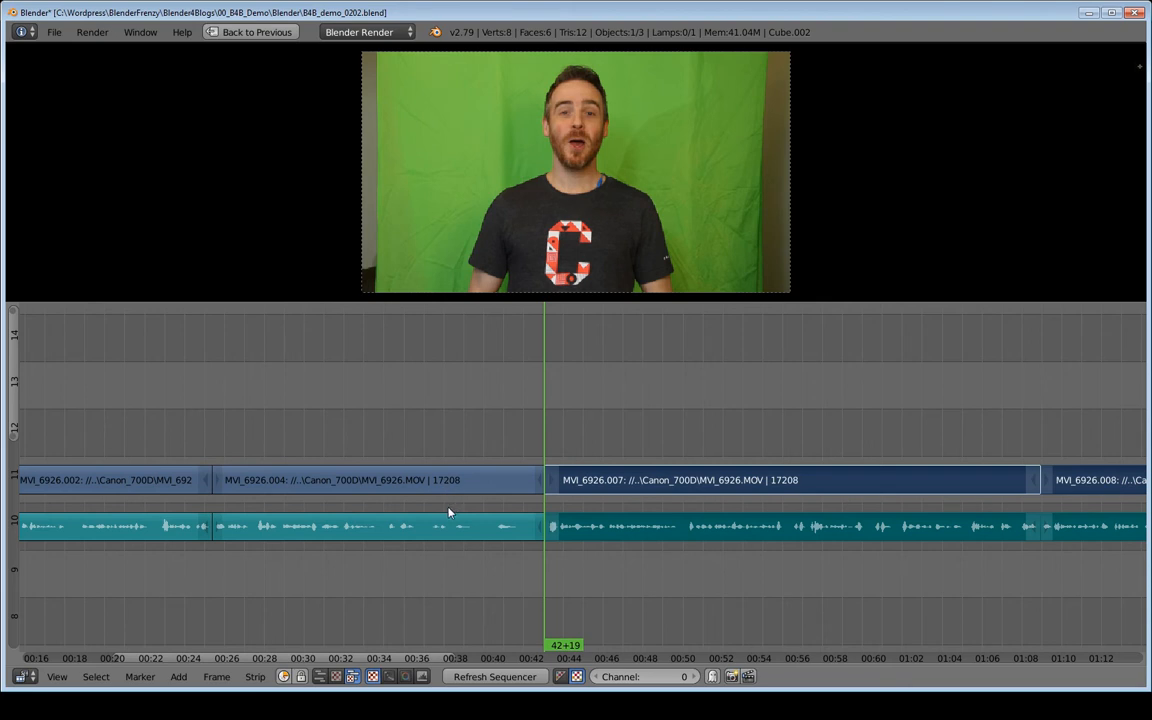
key("ctrl+z")
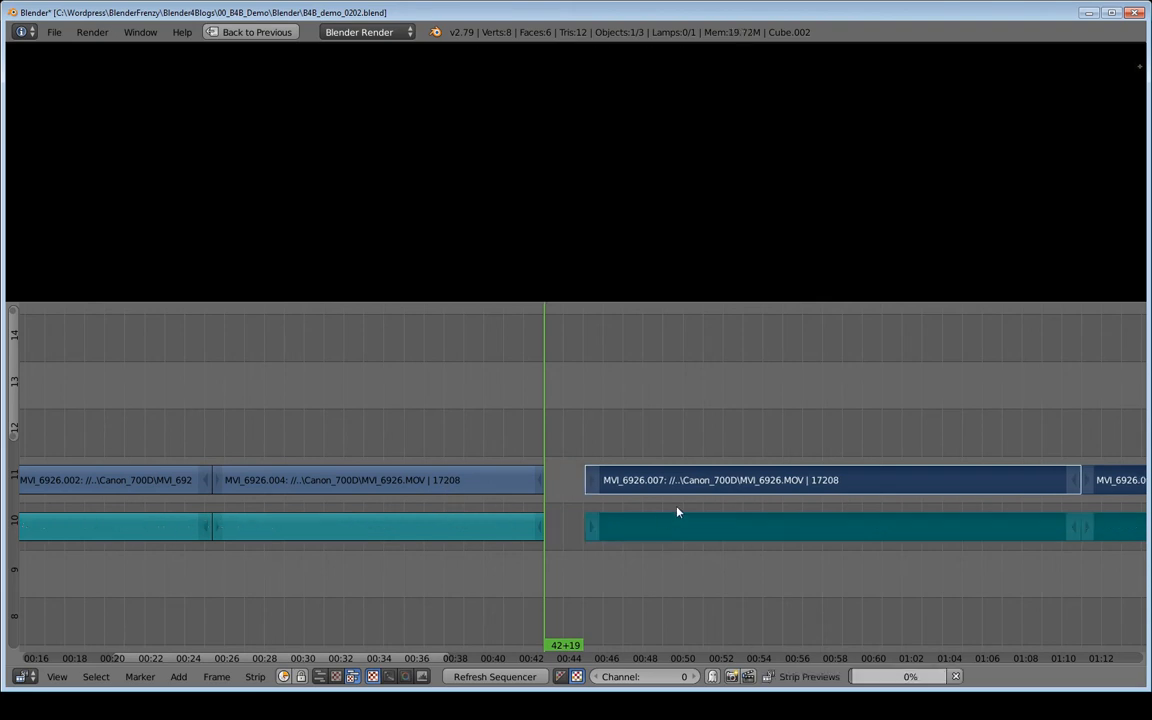
Try moving the following strips with snapping against the second clip's end at frame 1026, and cancel the move.
key("g")
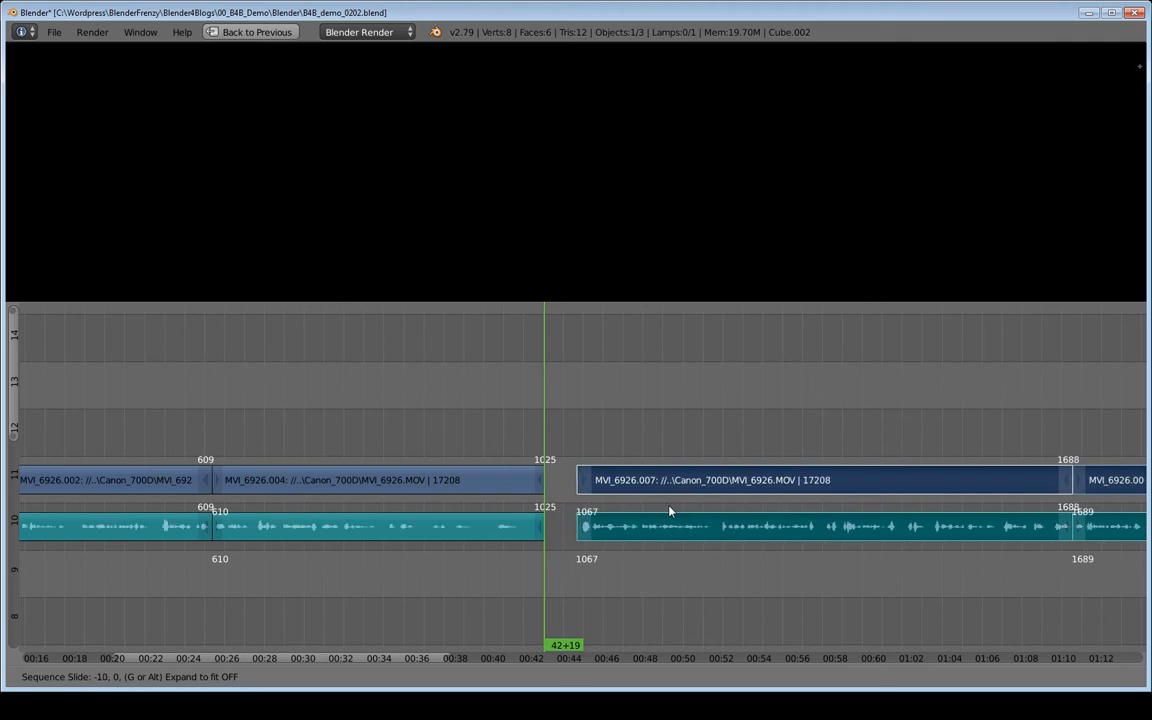
key("ctrl")
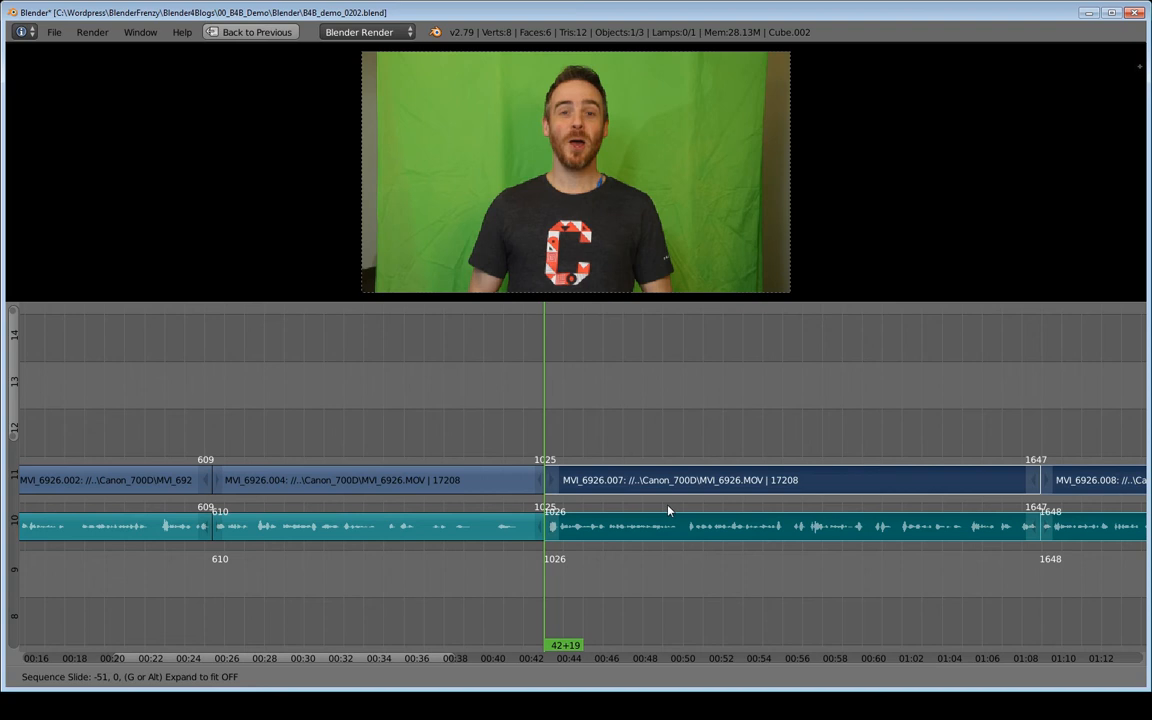
key("ctrl")
key("ctrl")
key("ctrl")
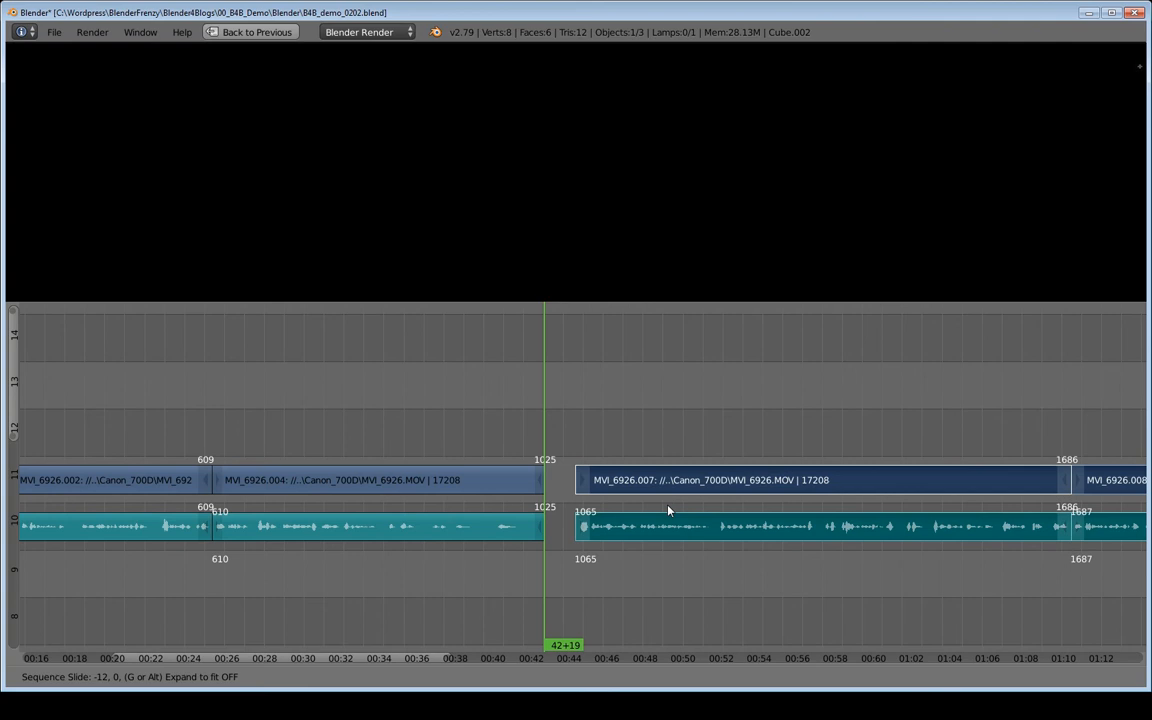
right_click(668, 507)
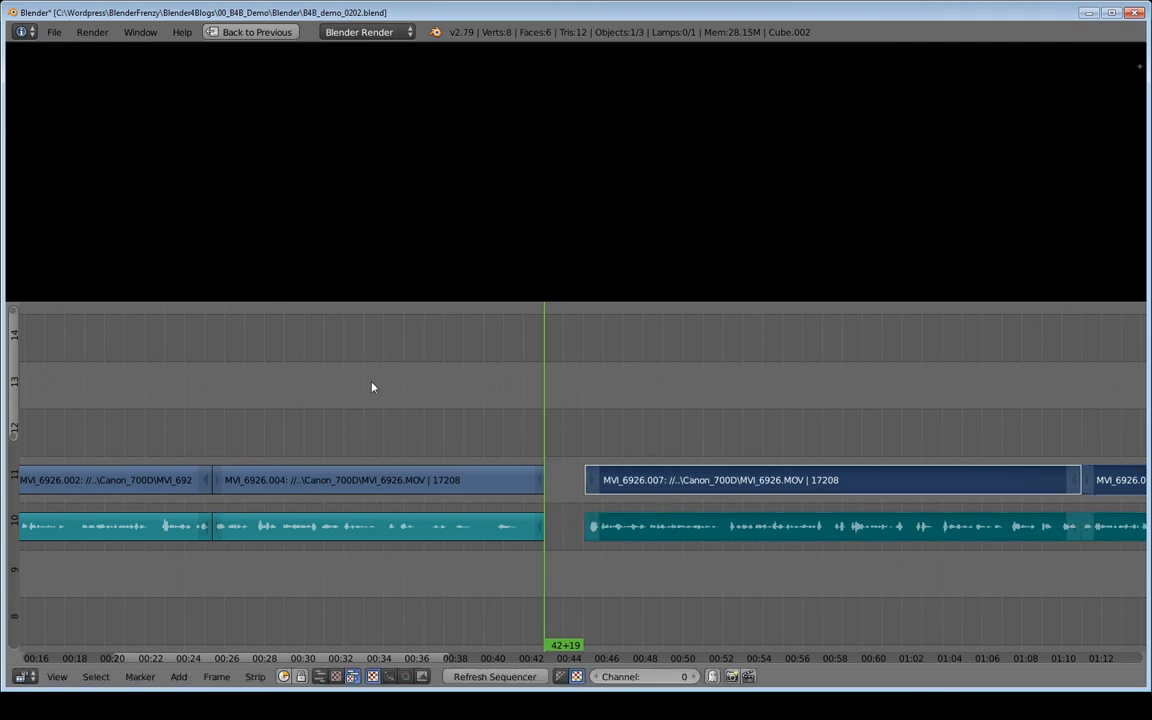
Place the playhead at 29+02 and slide the following strips up to channels 17 and 18, overlapping the second clip in time.
left_click_drag(311, 404, 283, 407)
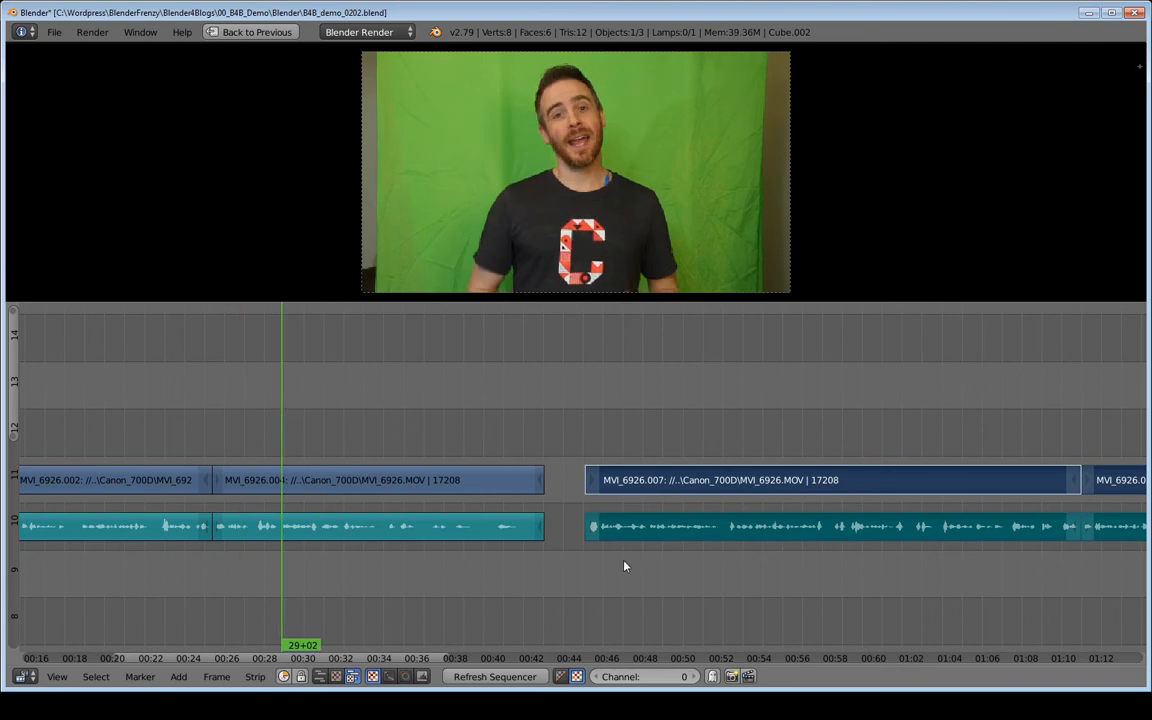
key("g")
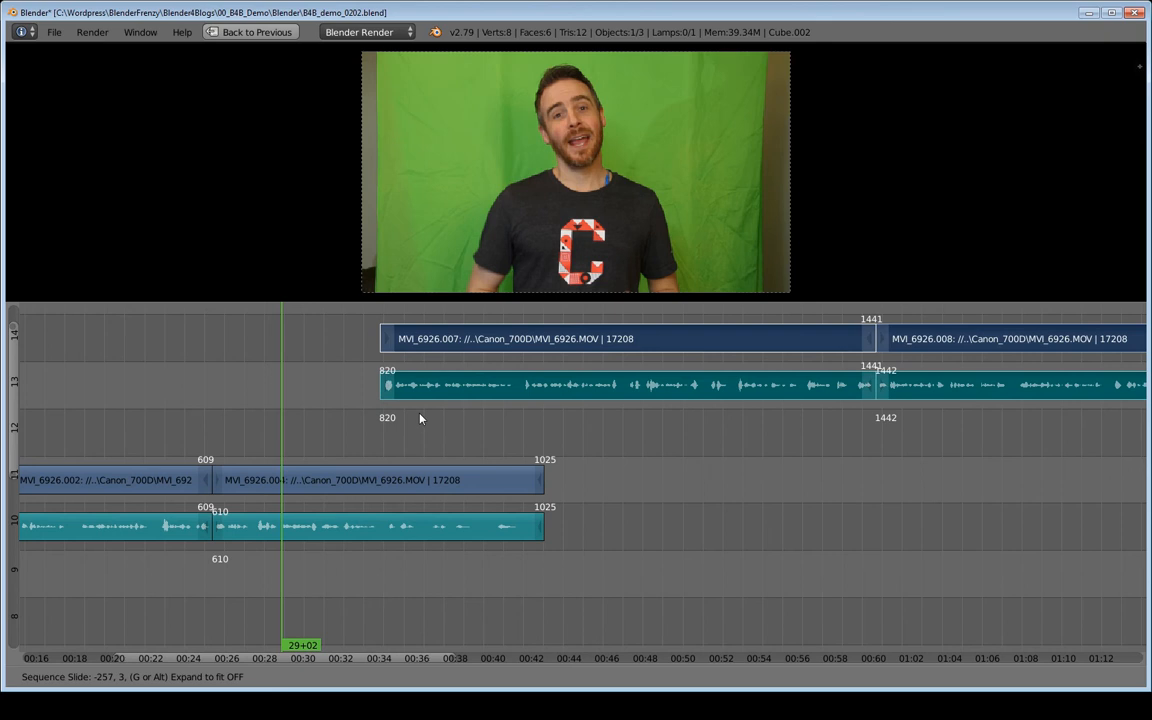
key("ctrl")
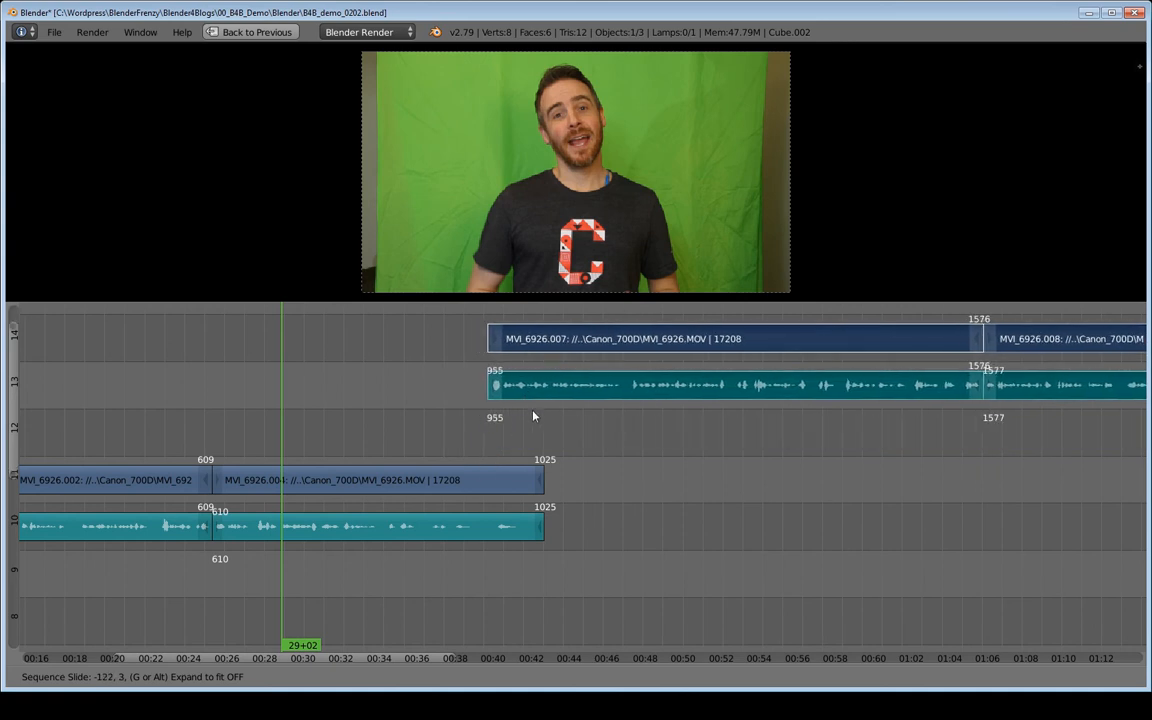
left_click(565, 380)
middle_click_drag(604, 411, 505, 522)
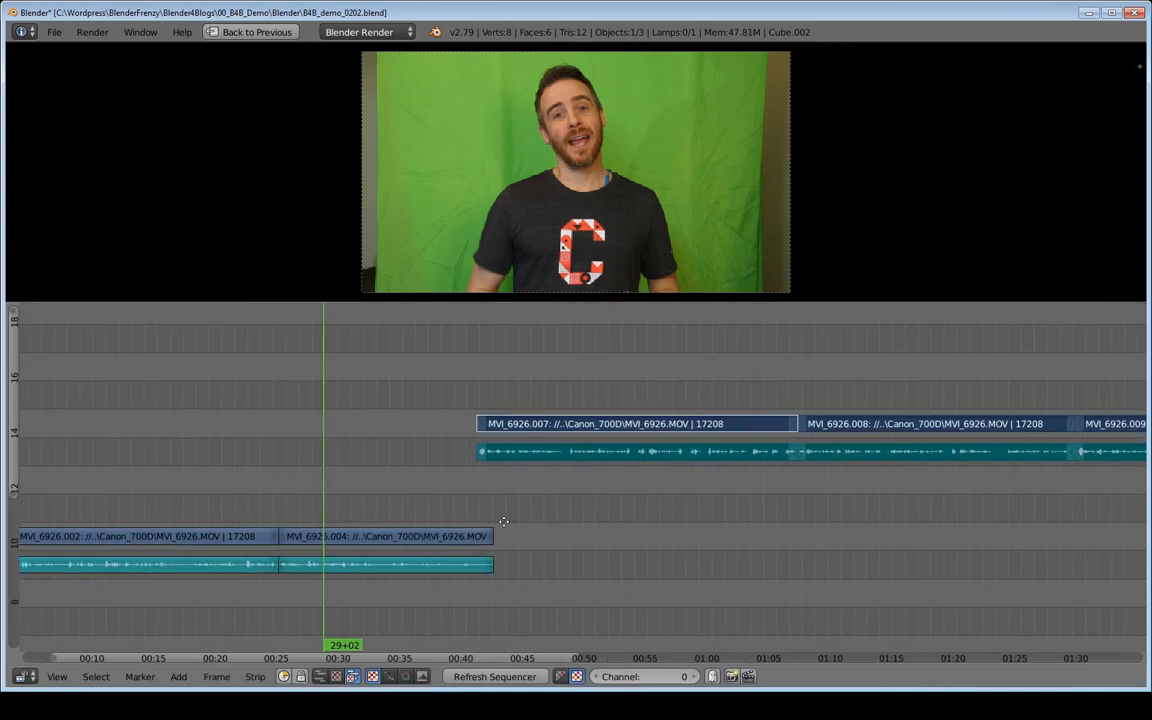
key("g")
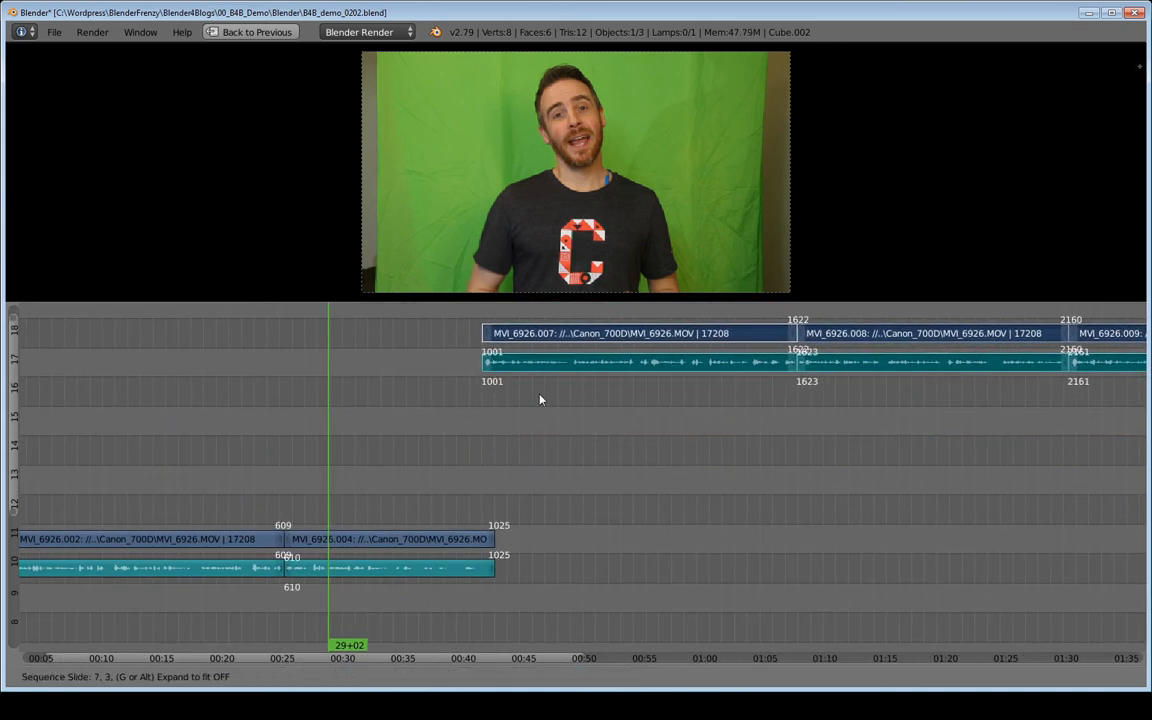
left_click(470, 406)
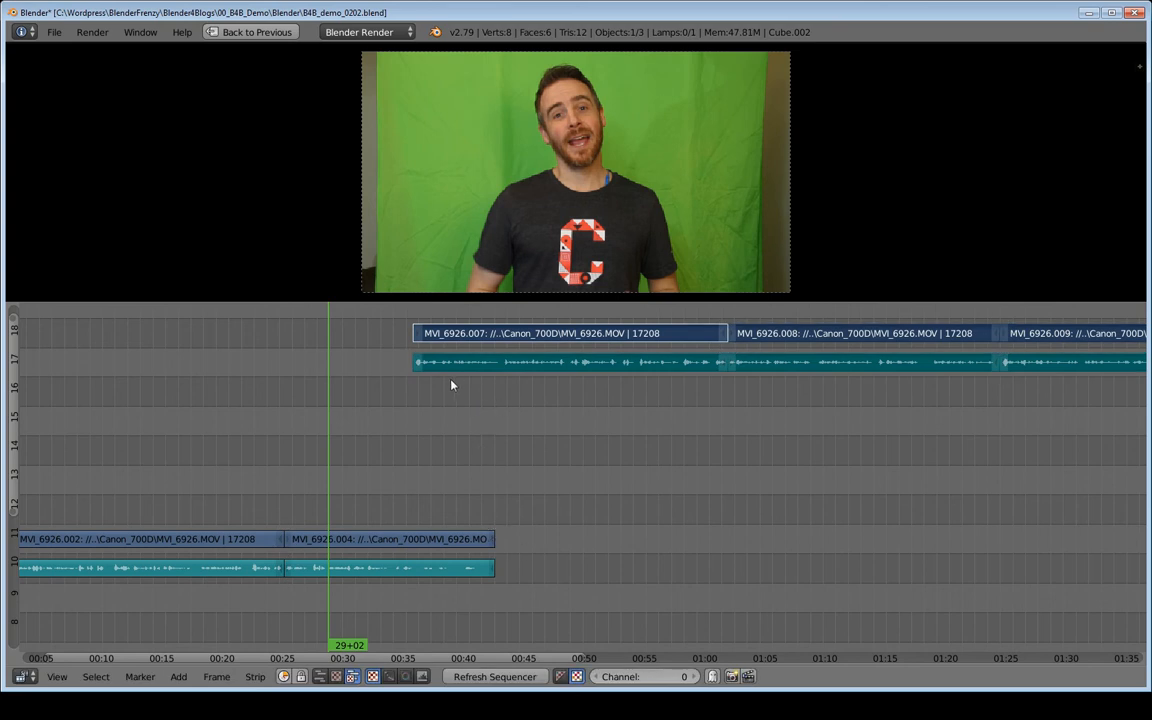
Snap the following strips to start at frame 1026 and lower them into channels 10 and 11 behind the second clip.
key("g")
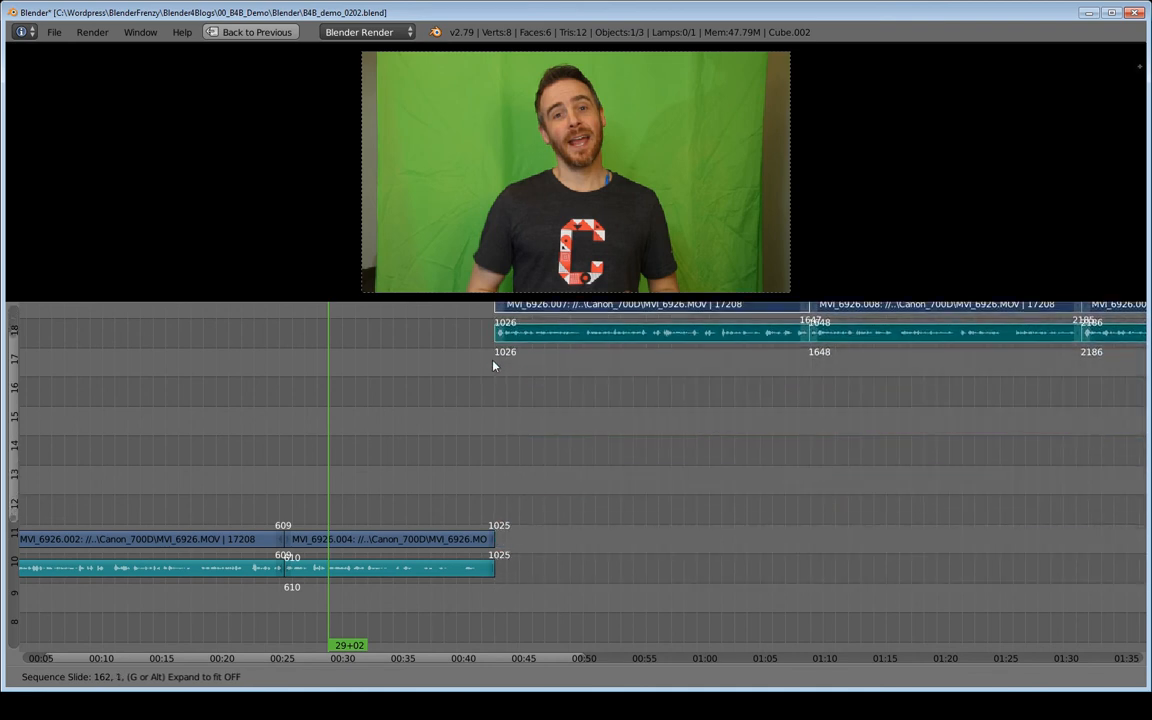
left_click(501, 414)
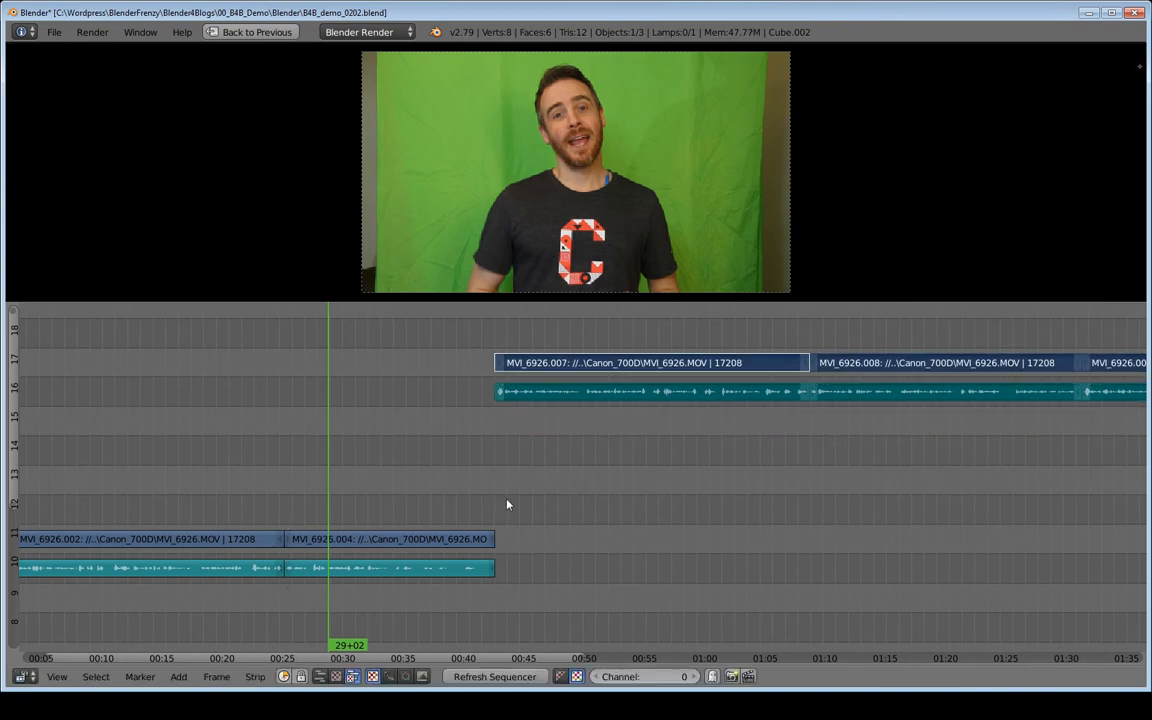
key("g")
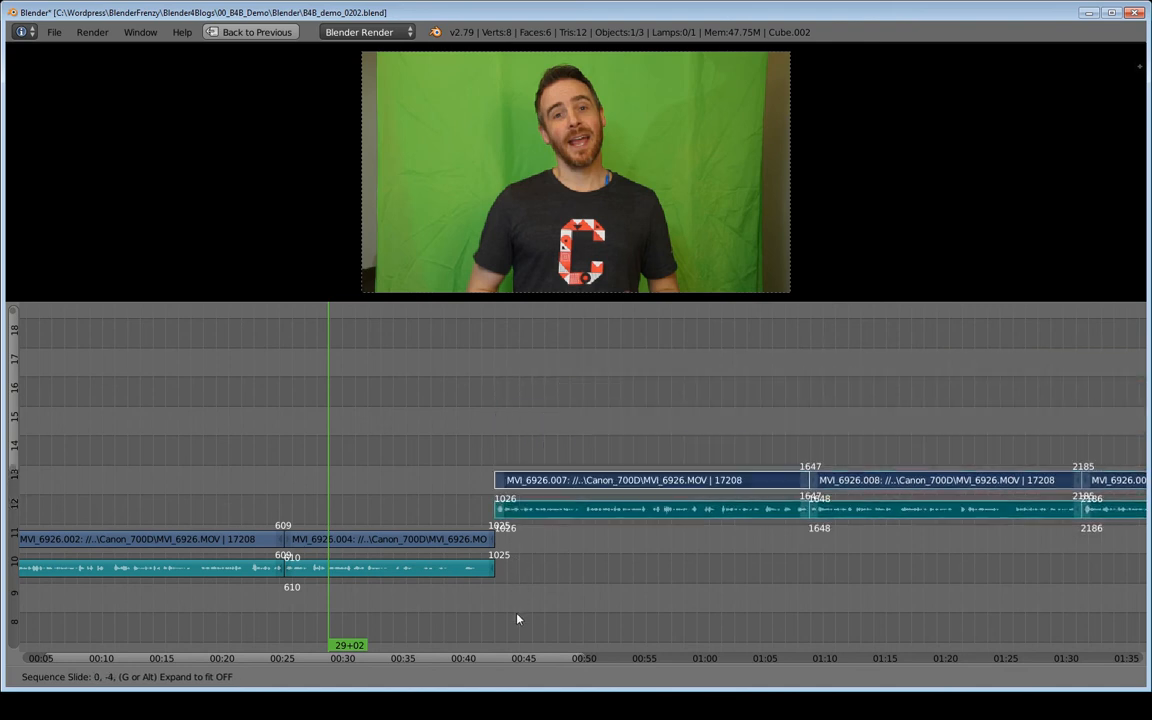
left_click(537, 314)
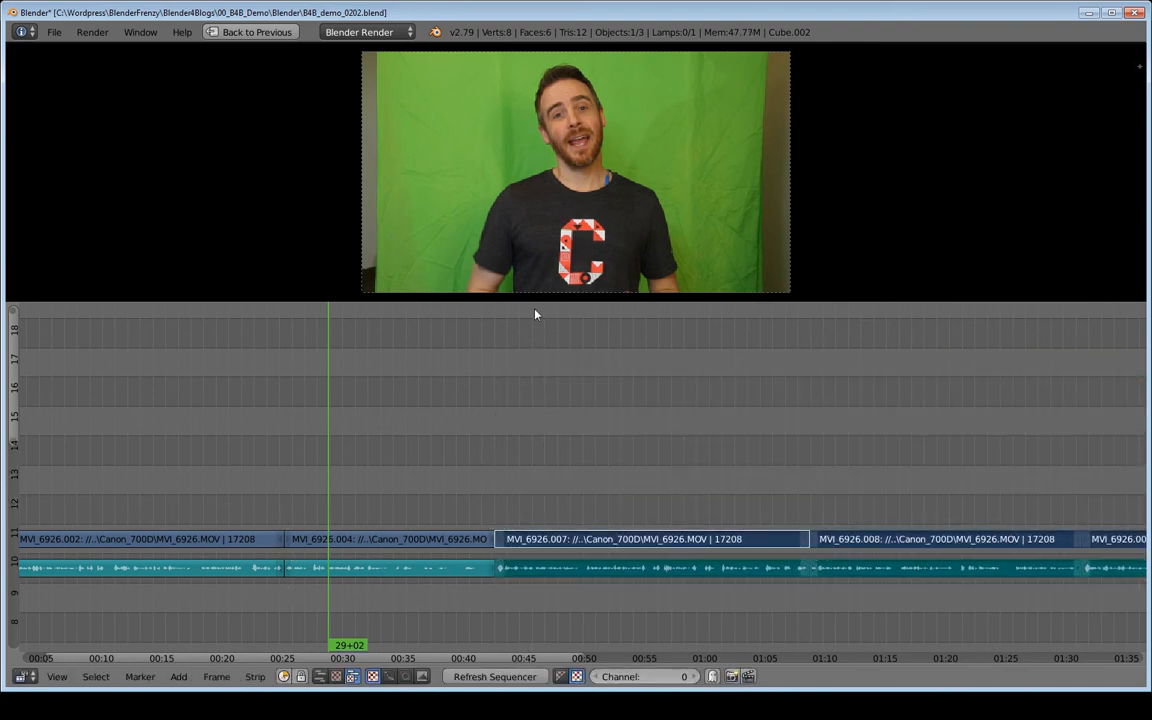
Play the end of the second clip across the cut into the third clip.
left_click(466, 513)
key("alt+a")
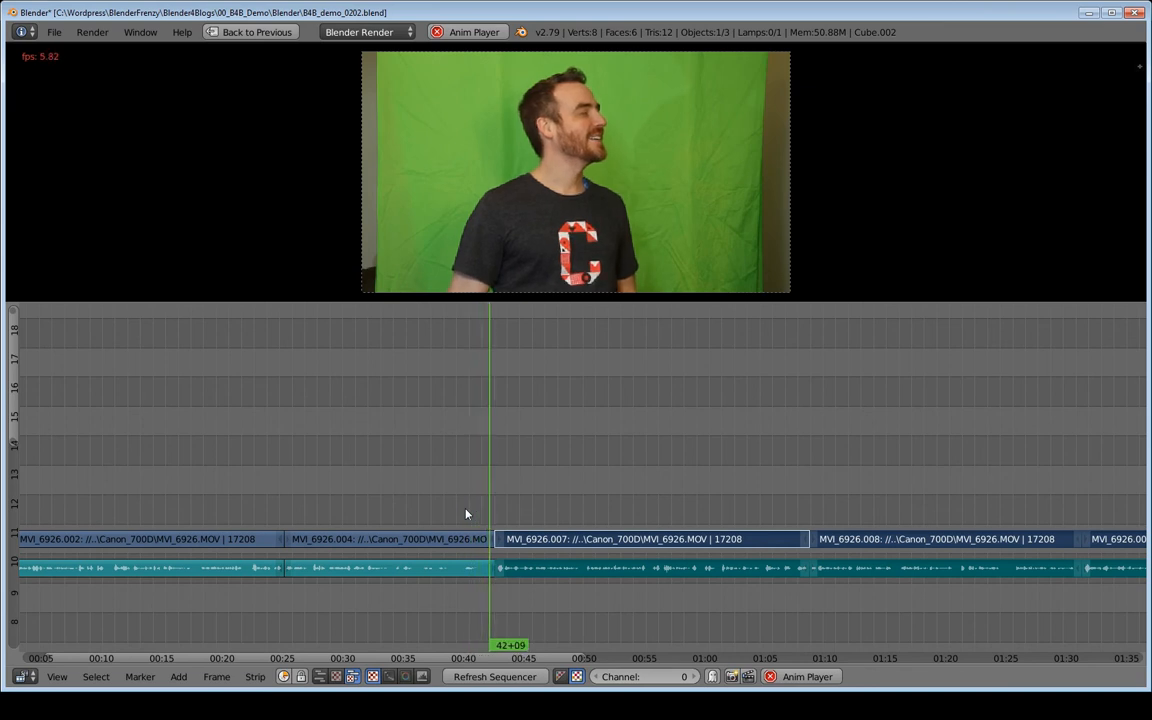
key("alt+a")
Trim the start of the third clip's video and audio to frame 1032 and remove the gap before it from playhead 42+01.
middle_click_drag(517, 509, 474, 501)
middle_click_drag(325, 512, 454, 498)
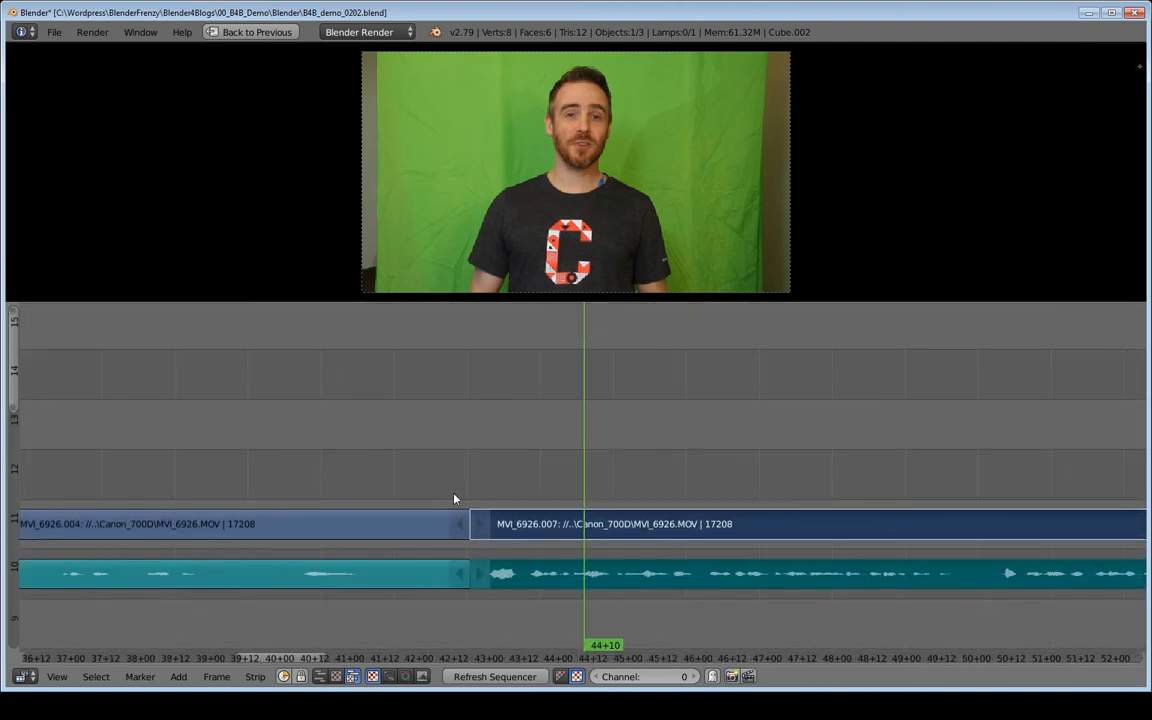
right_click(479, 523)
right_click(476, 575)
key("g")
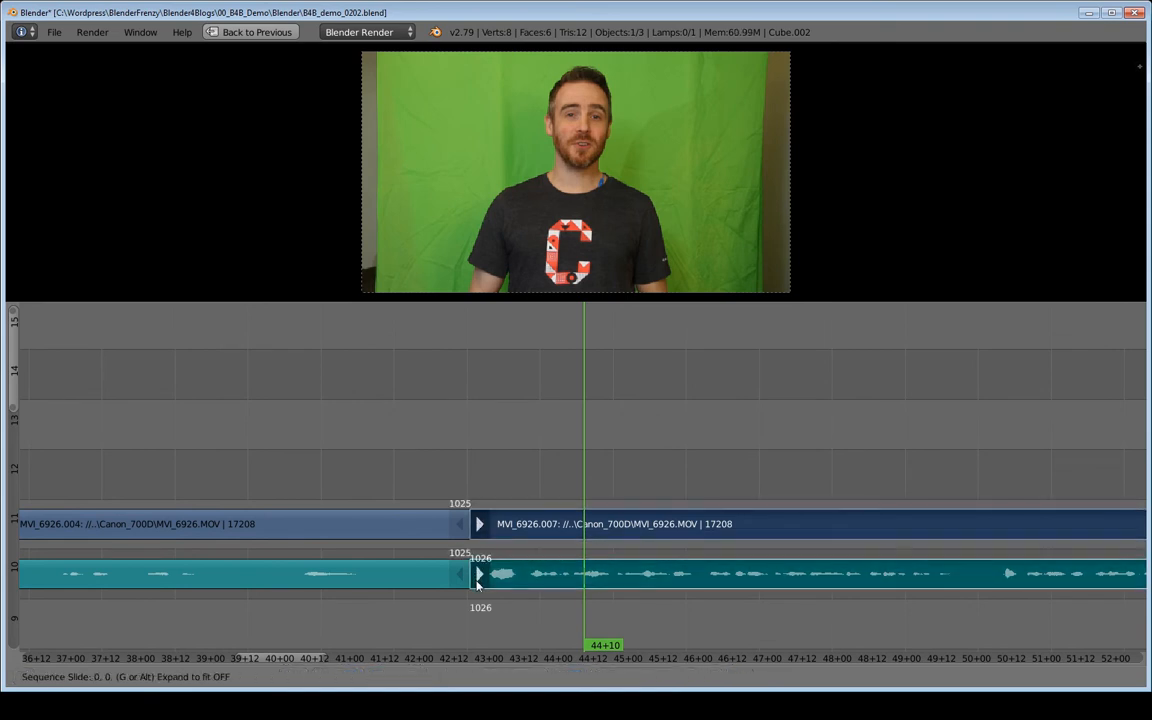
left_click(494, 524)
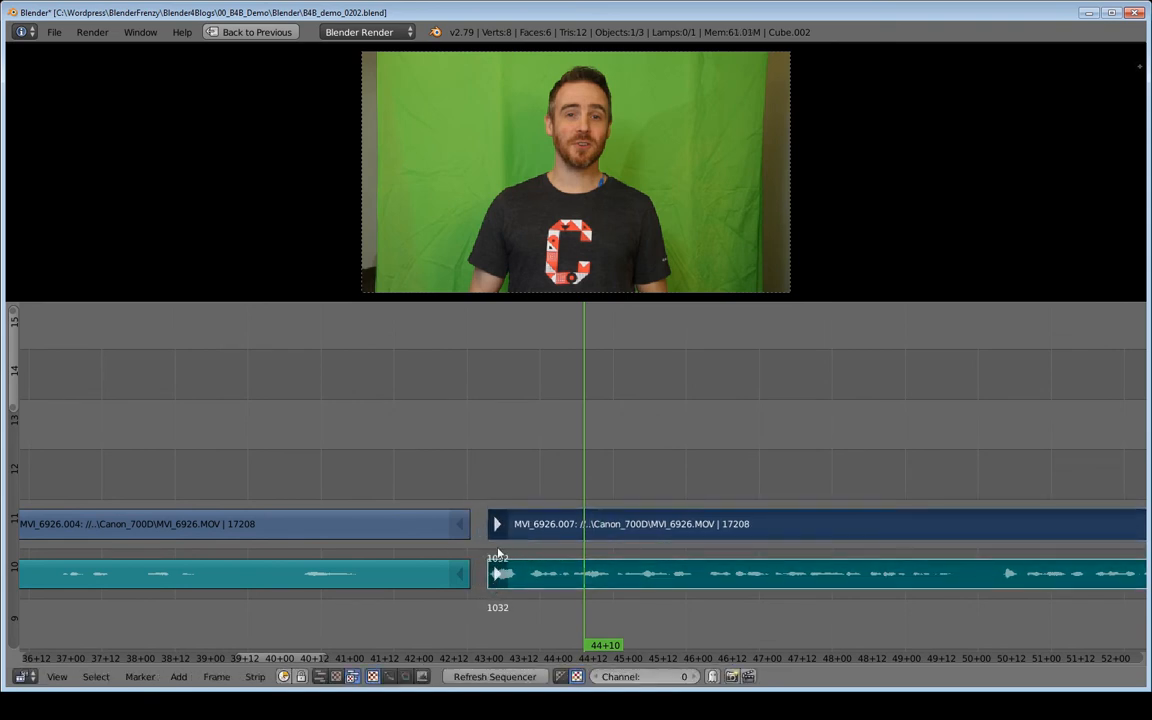
left_click(419, 450)
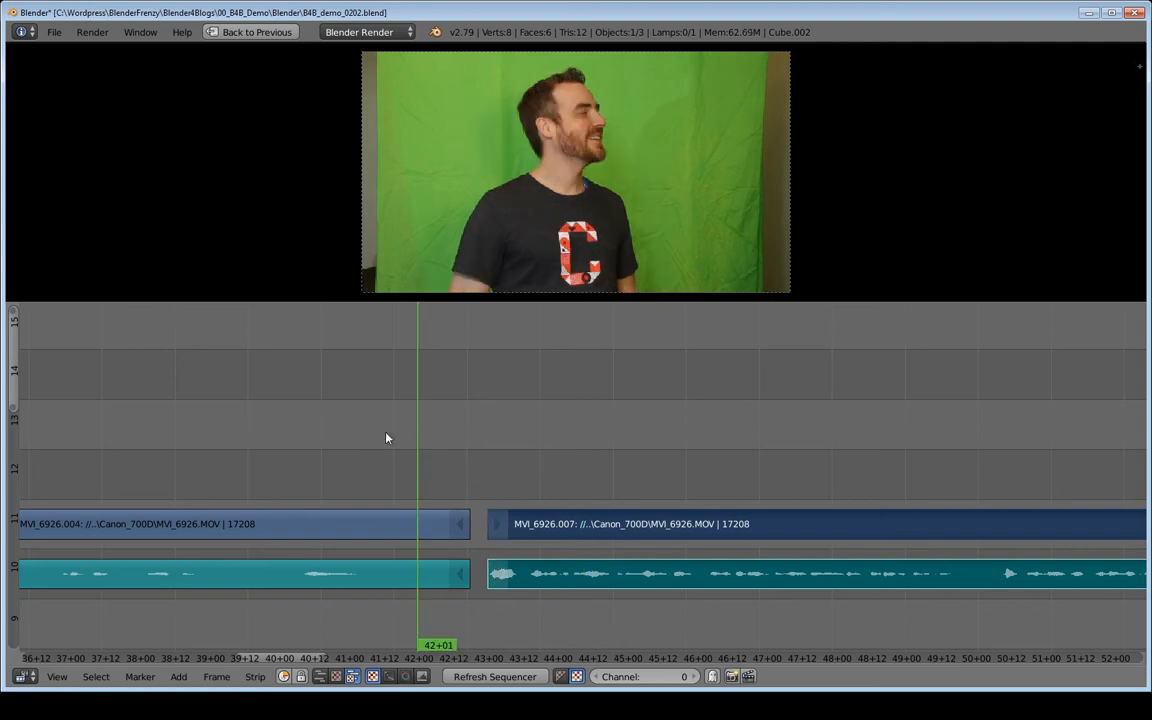
key("BackSpace")
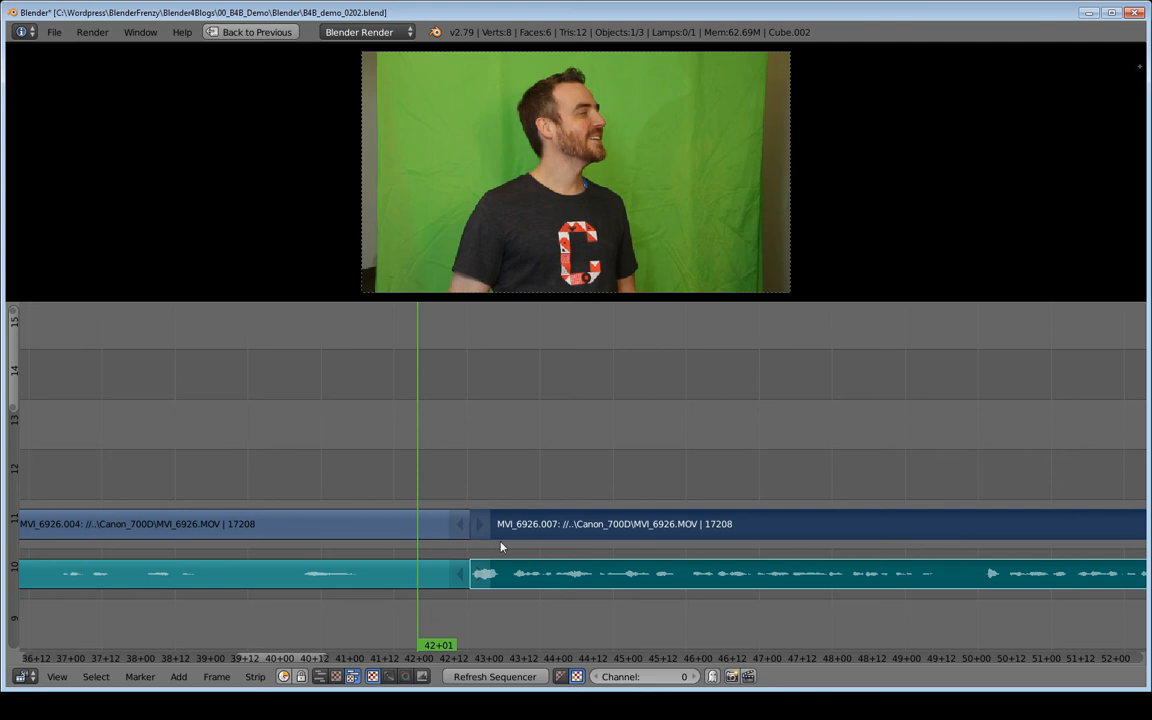
Play from 42+01 through the third clip and across its cut into the fourth clip, stopping at 01:10+07.
scroll(501, 545, "down", 8)
middle_click_drag(694, 539, 426, 517)
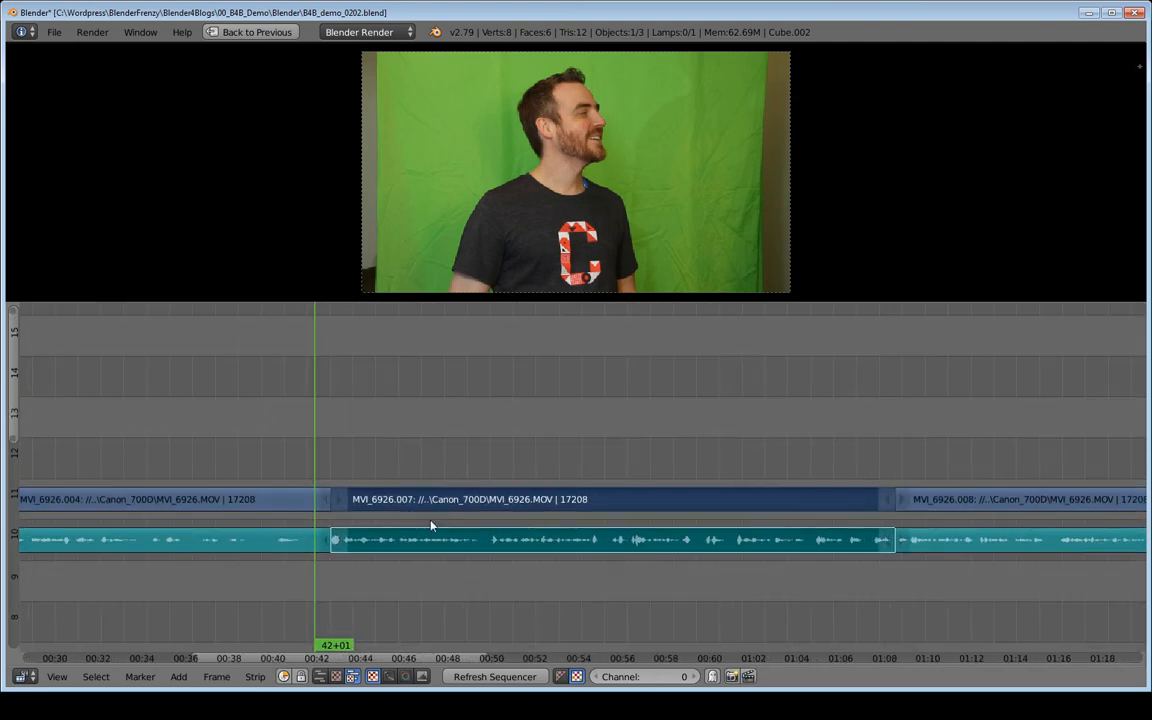
key("alt+a")
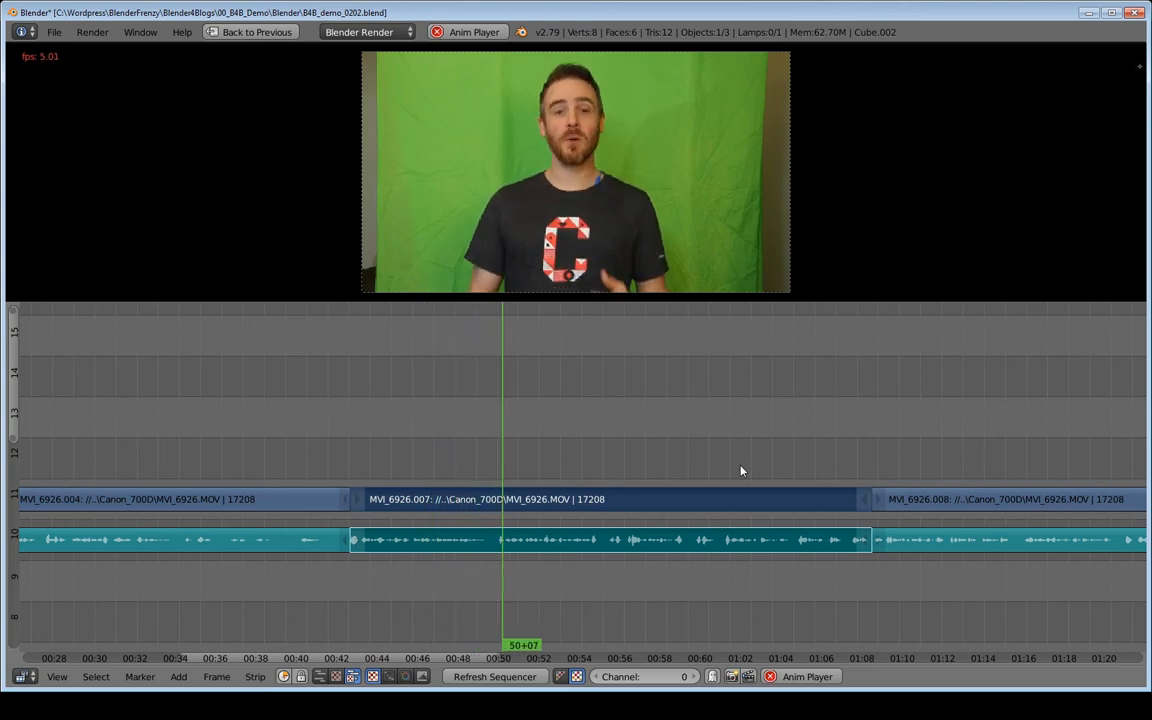
middle_click_drag(786, 464, 506, 459)
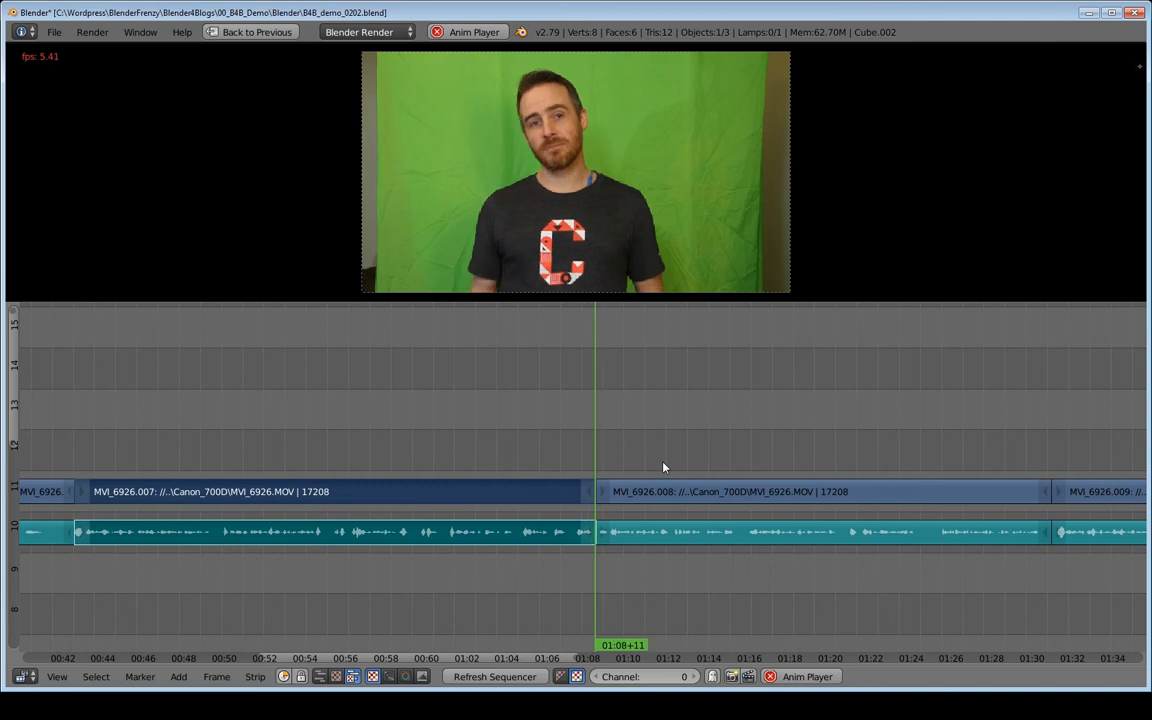
key("alt+a")
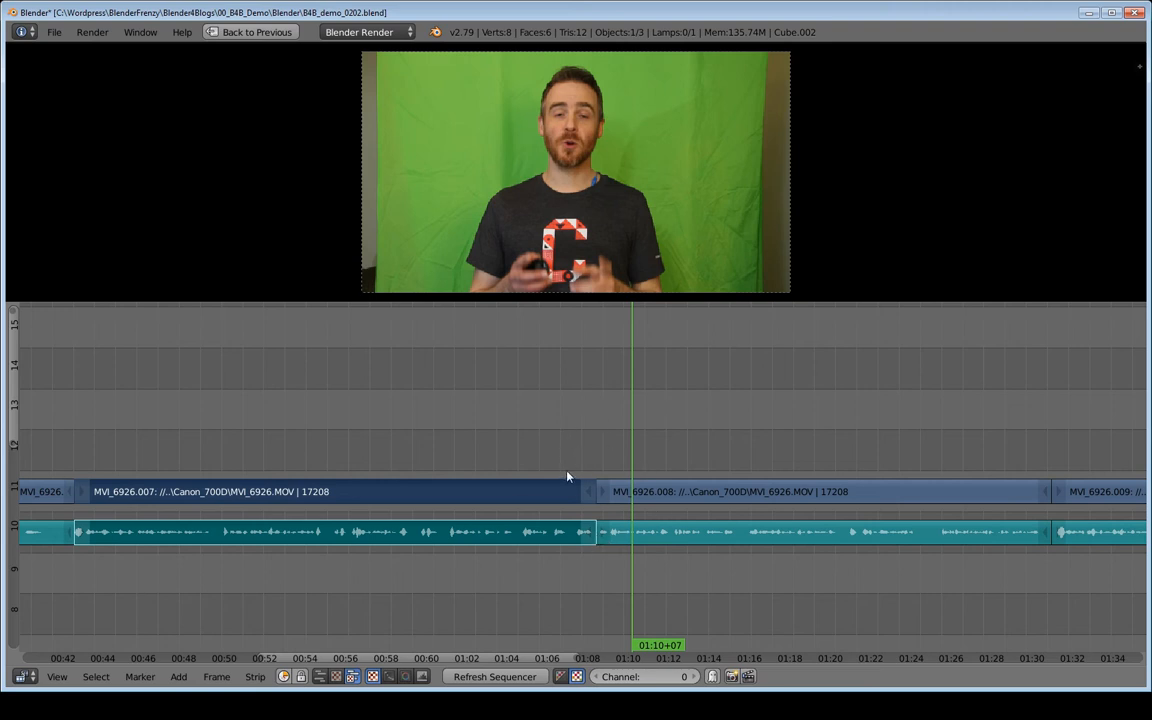
middle_click_drag(686, 514, 419, 494)
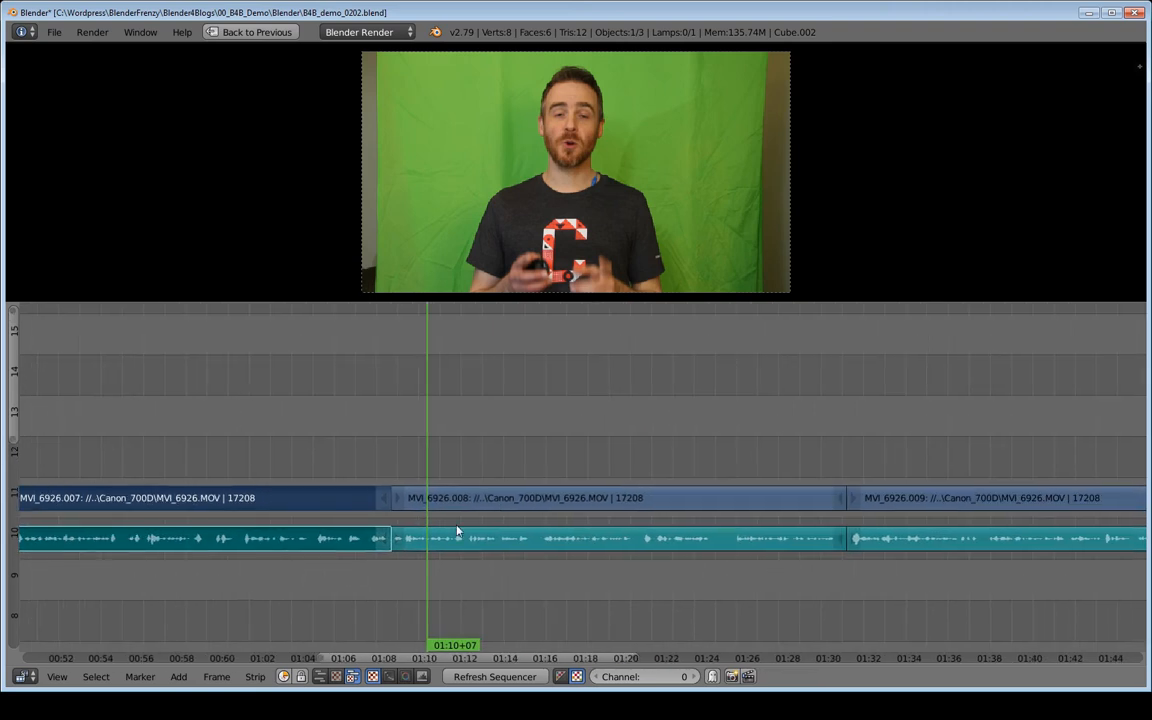
Play from 01:10+07 through MVI_6926.008 and MVI_6926.009 into MVI_6926.012, stopping at 02:00+04.
middle_click_drag(650, 446, 540, 470)
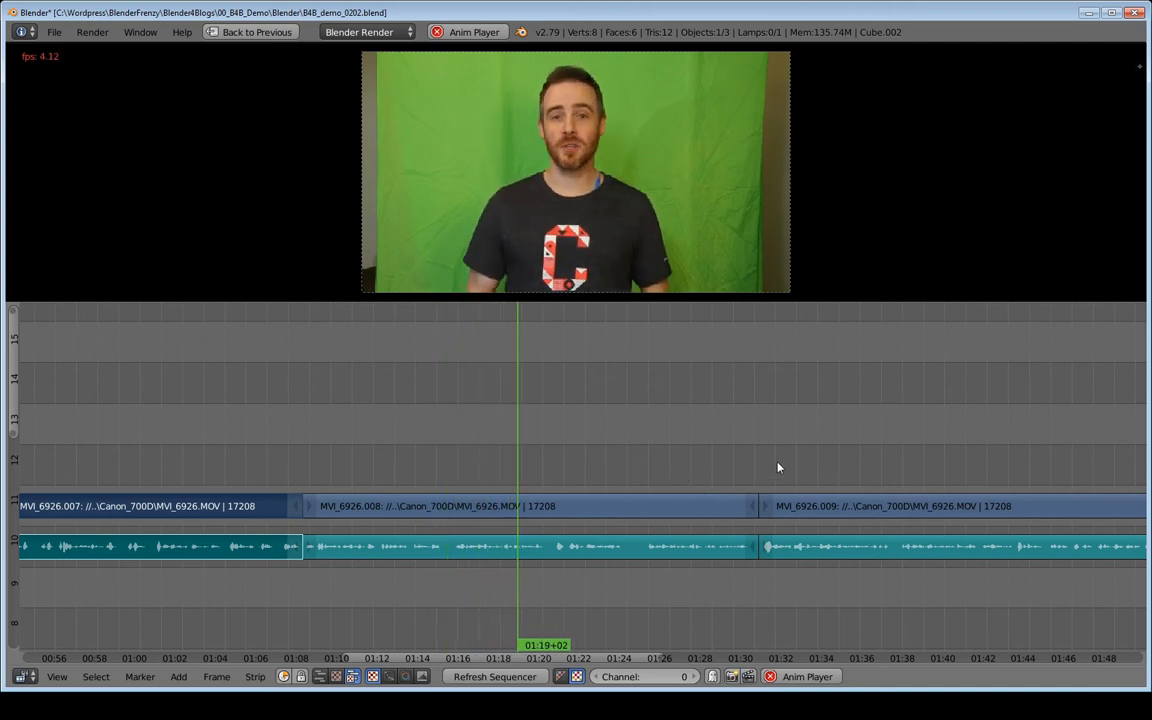
middle_click_drag(744, 443, 527, 448)
middle_click_drag(655, 459, 402, 450)
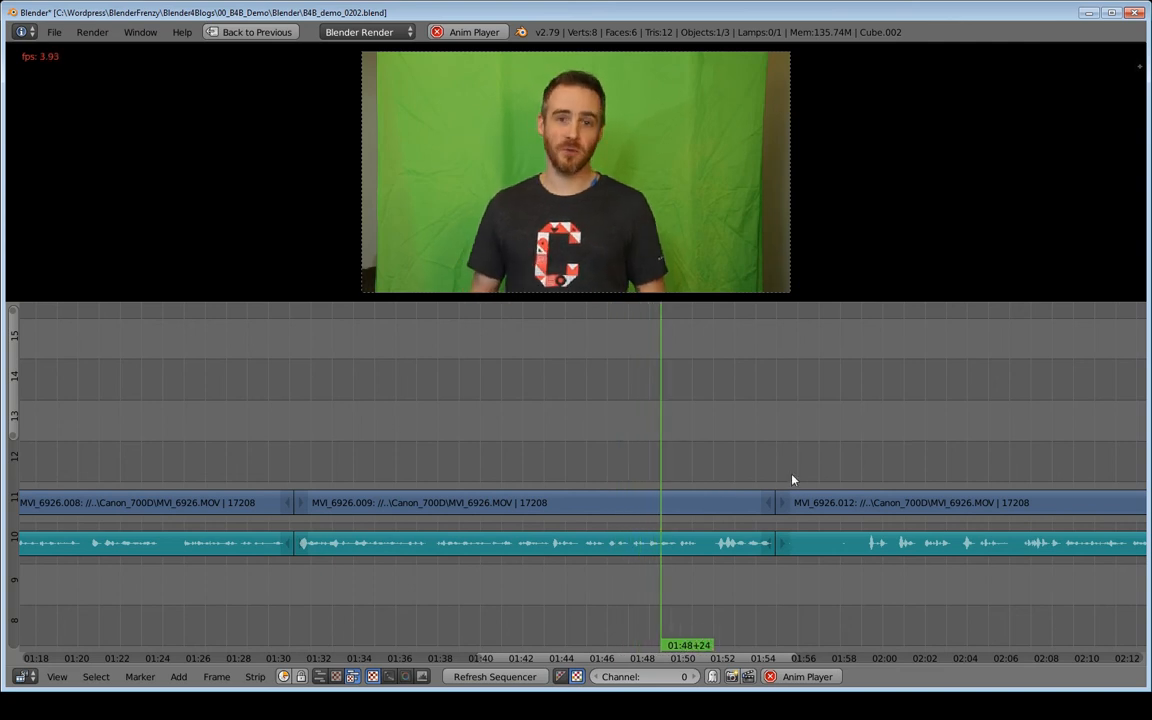
middle_click_drag(807, 465, 532, 489)
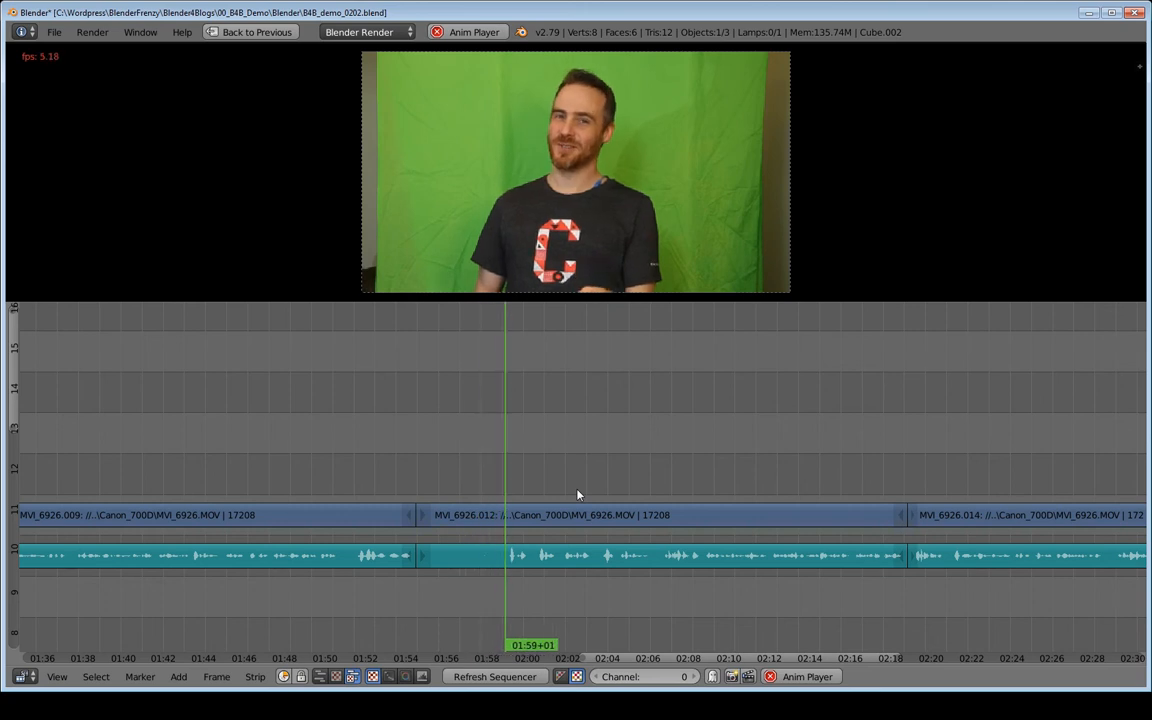
key("alt+a")
Replay the quiet opening of MVI_6926.012 around 01:57+17 to locate the small noise in its audio.
middle_click_drag(485, 514, 565, 532)
middle_click_drag(565, 532, 605, 499)
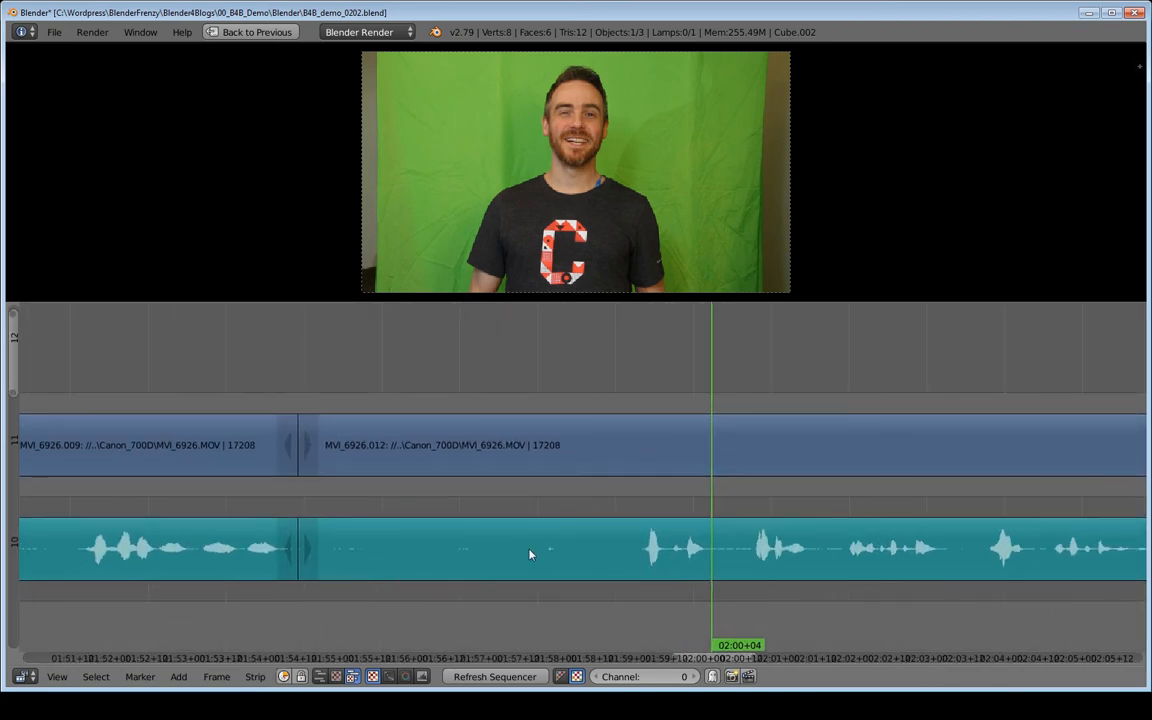
left_click(519, 505)
key("alt+a")
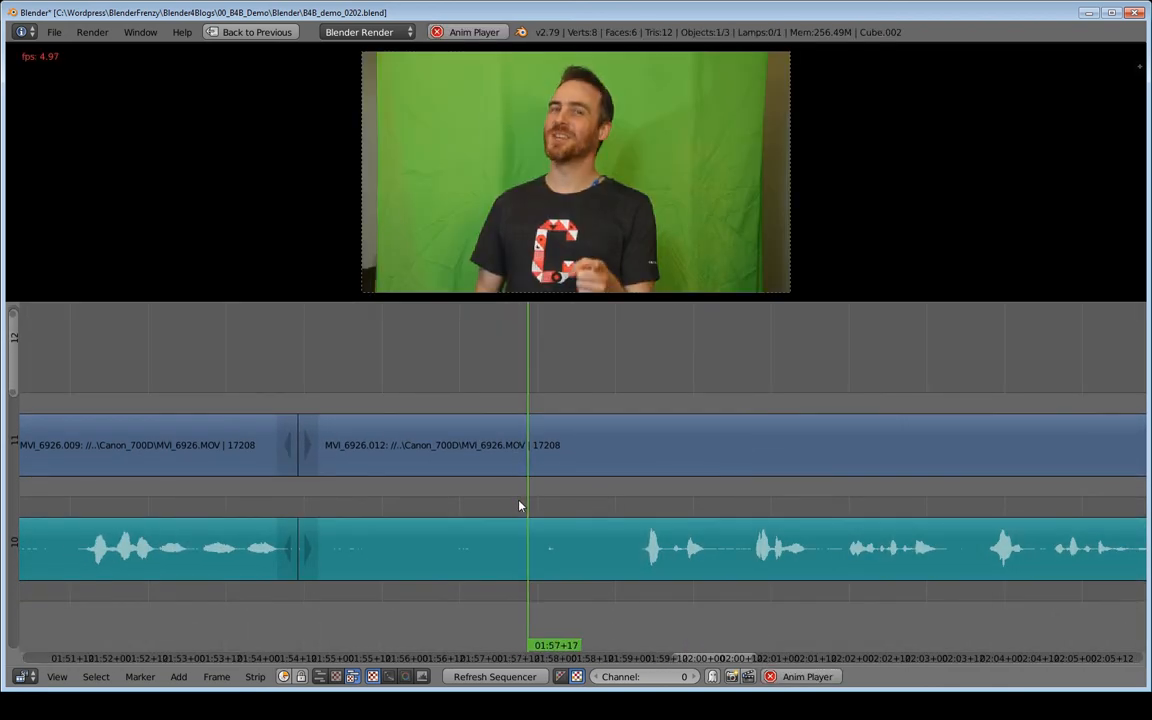
left_click(535, 510)
Cut the MVI_6926.012 audio strip at 01:57+21 and trim the start of the second piece past the small noise.
right_click(577, 535)
left_click(542, 535)
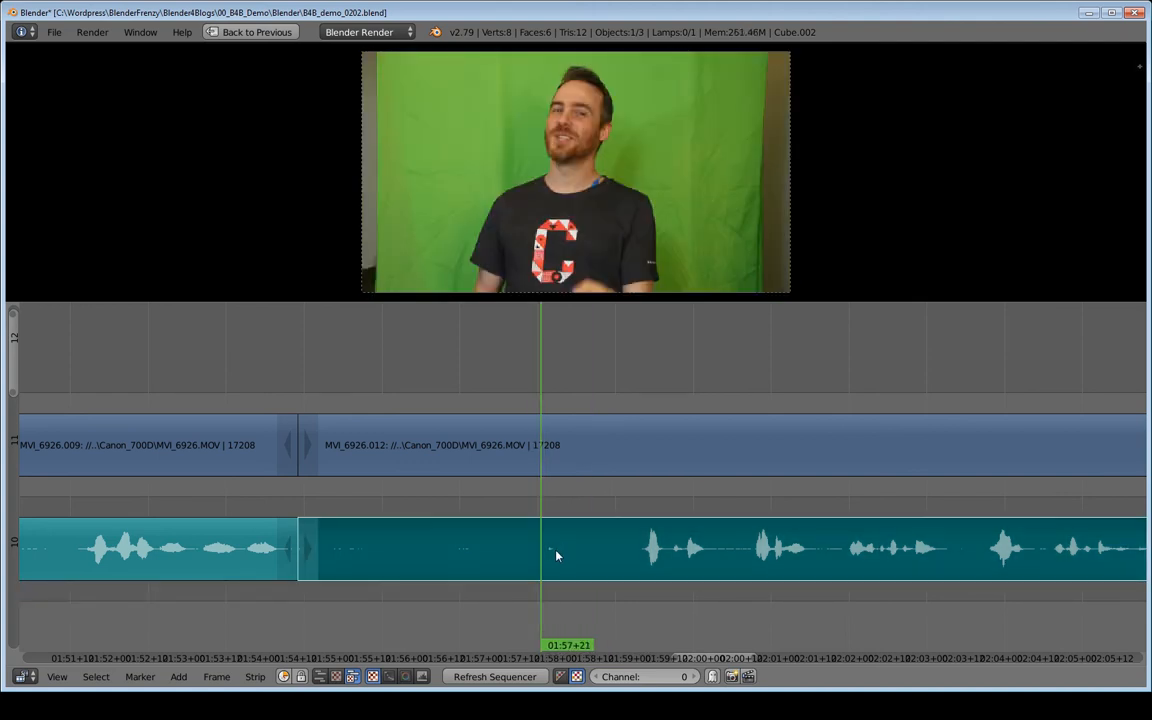
key("k")
right_click(558, 549)
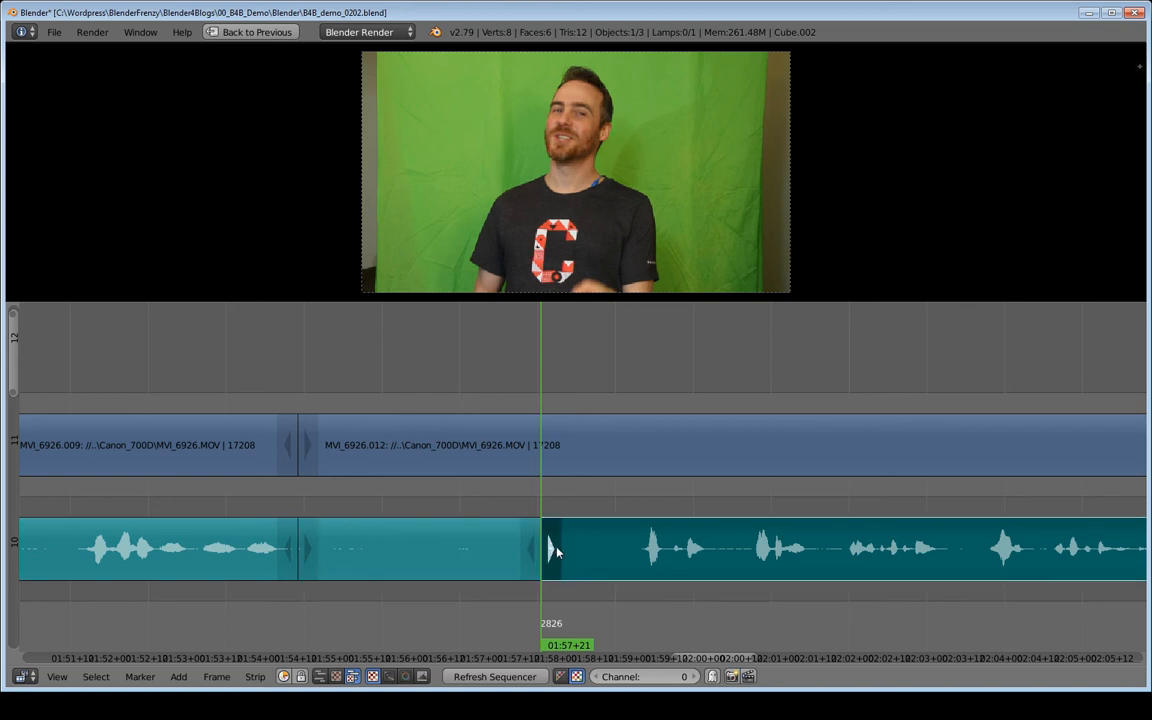
key("g")
left_click(578, 553)
Select the short audio piece before the gap and play from 01:55+08 across the gap to 02:00+04.
right_click(424, 541)
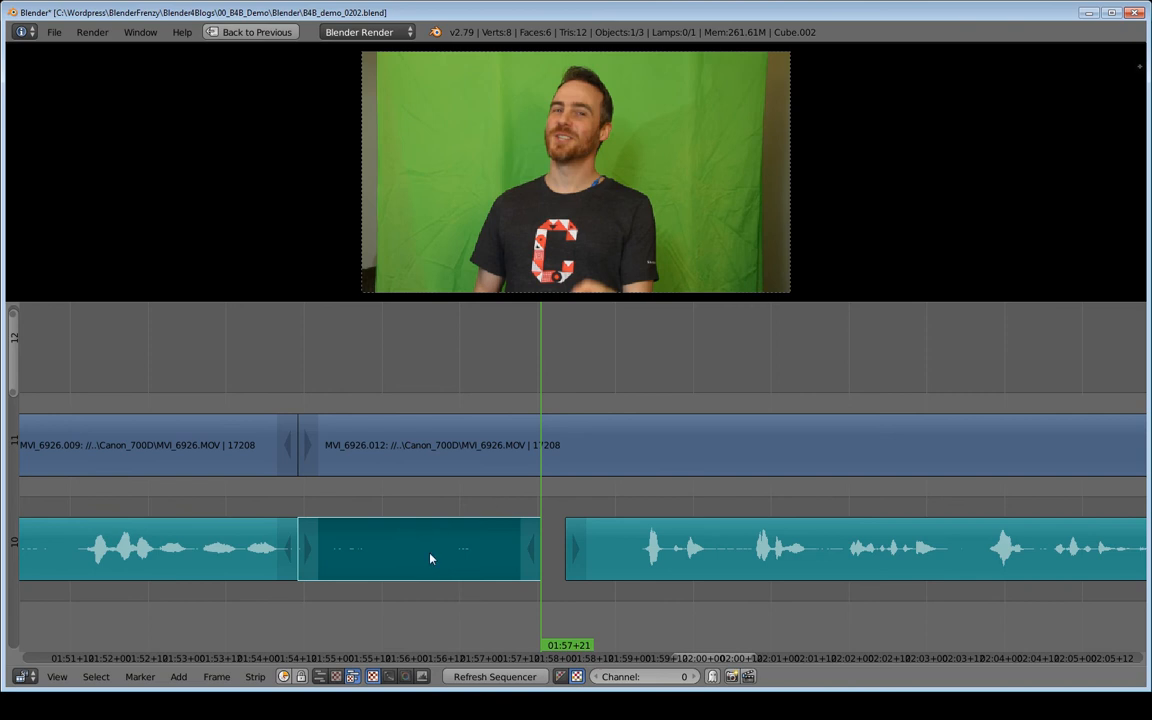
left_click_drag(463, 502, 352, 522)
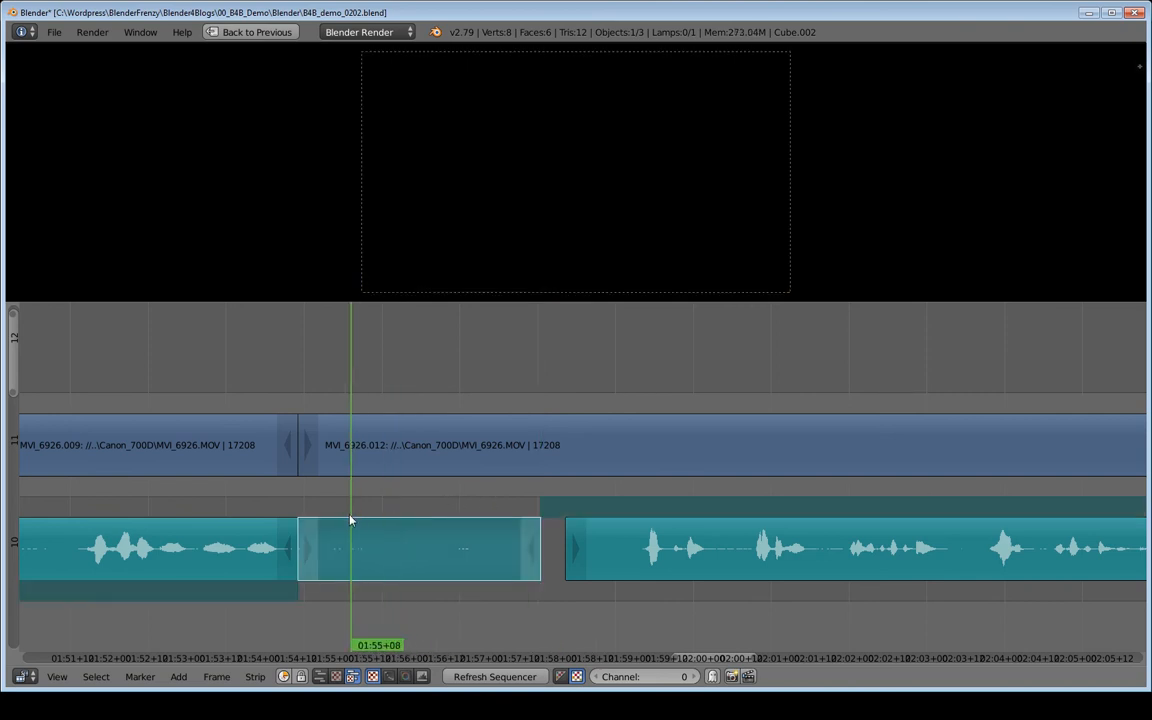
key("alt+a")
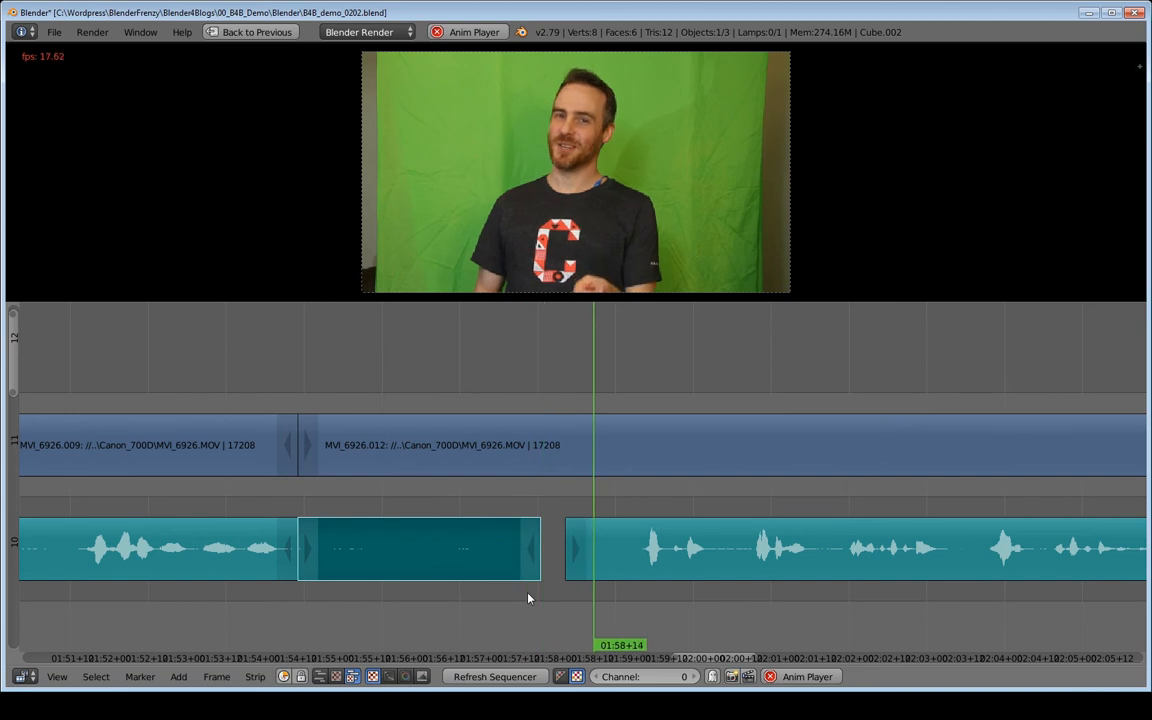
key("alt+a")
Save the file, and save an incremented version as B4B_demo_0203.blend.
scroll(660, 560, "down", 5)
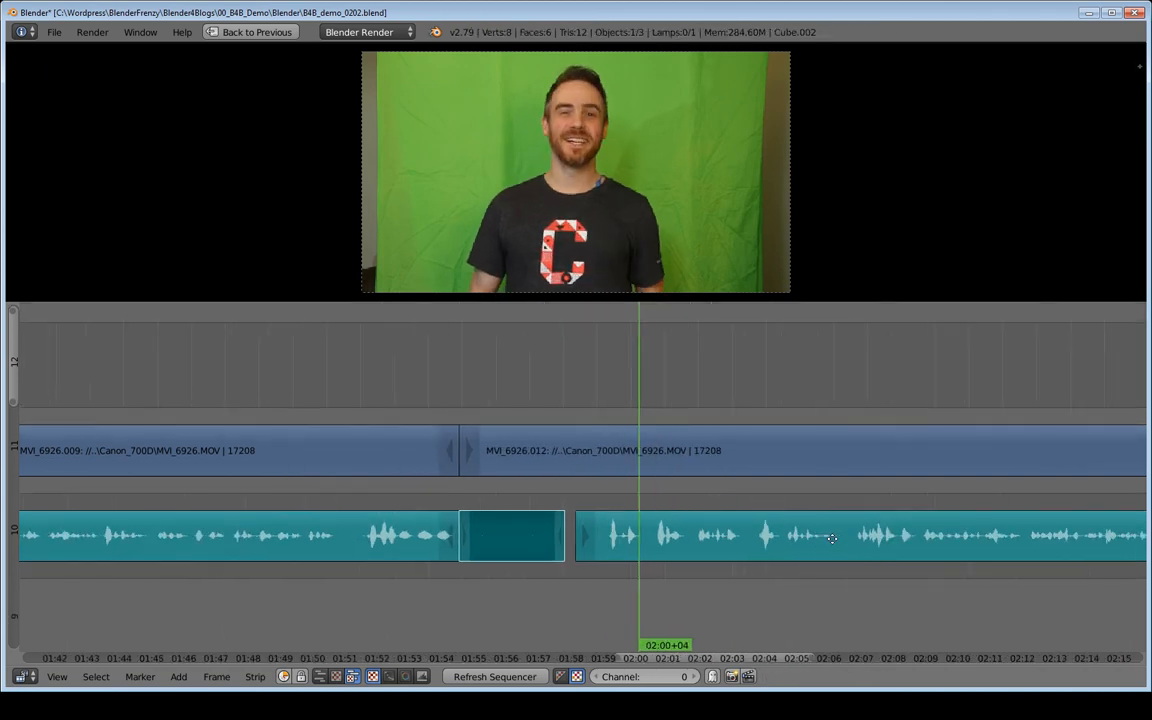
middle_click_drag(755, 547, 627, 553)
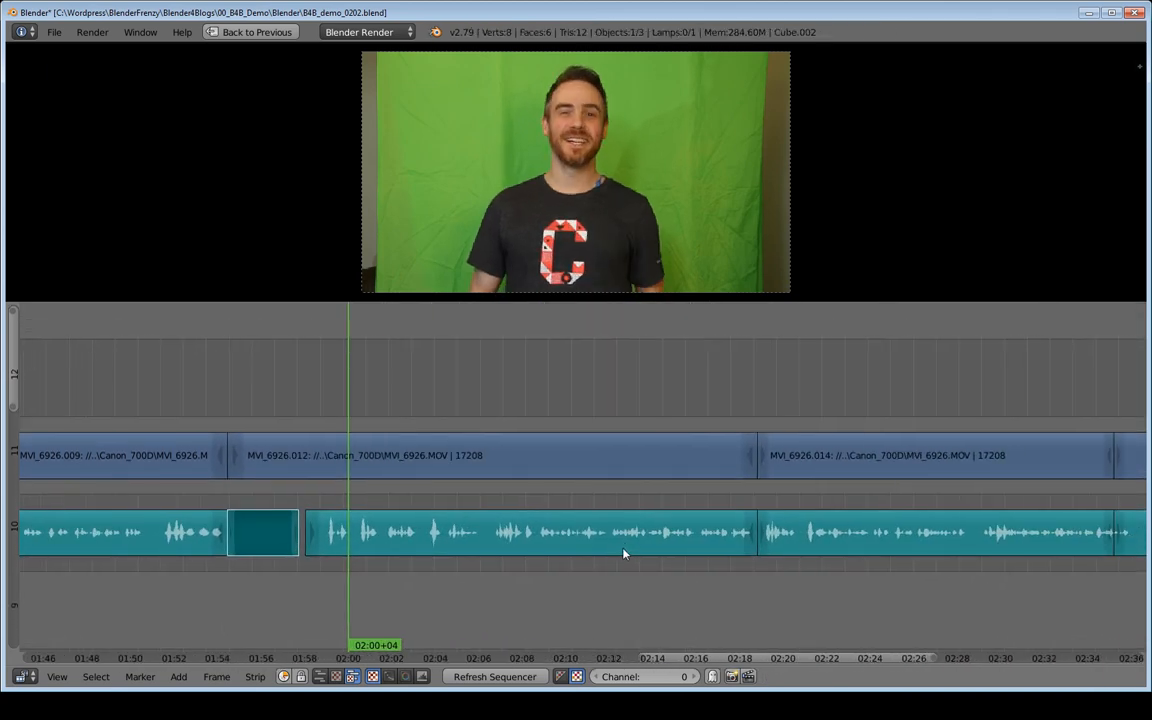
key("ctrl+s")
left_click(621, 550)
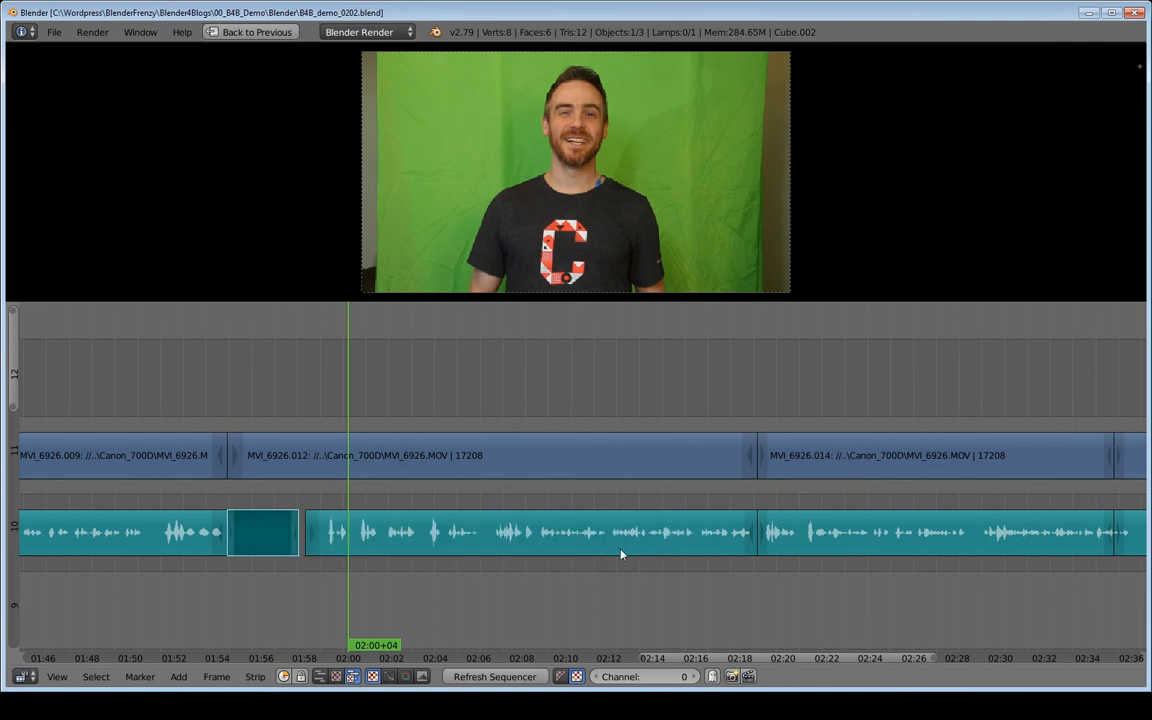
key("ctrl+shift+s")
key("KP_Add")
key("Return")
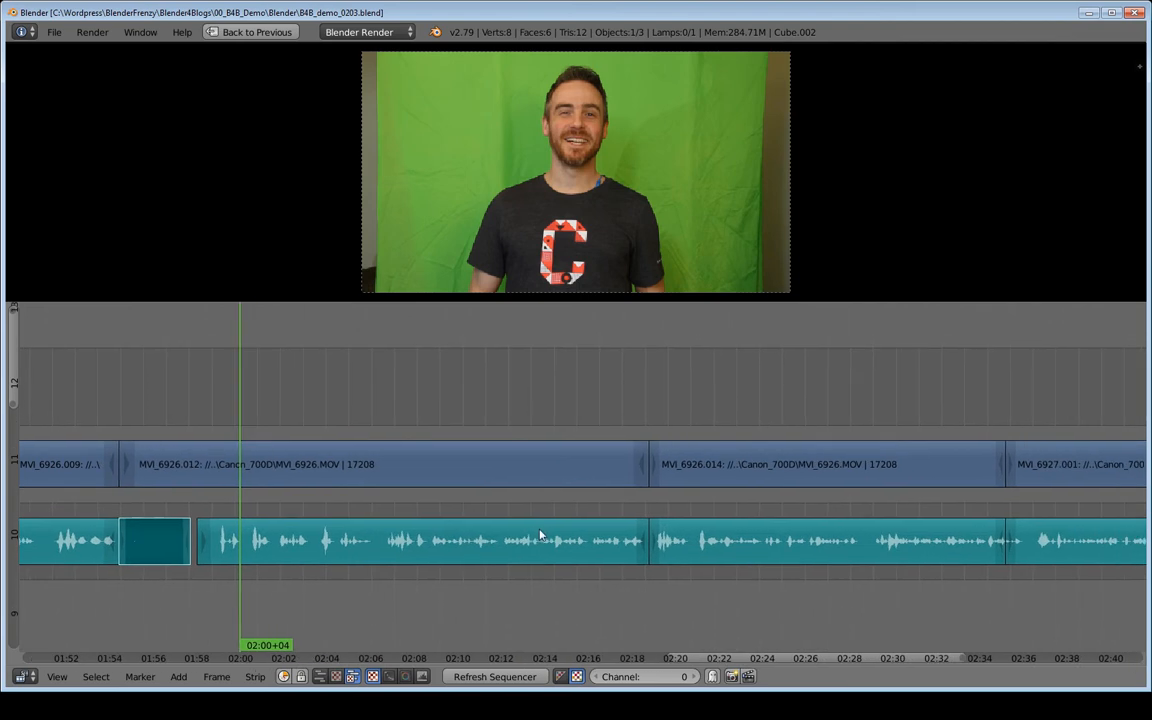
Play from 02:00+04 through MVI_6926.012 into MVI_6926.014, and replay the cut between these two clips.
key("alt+a")
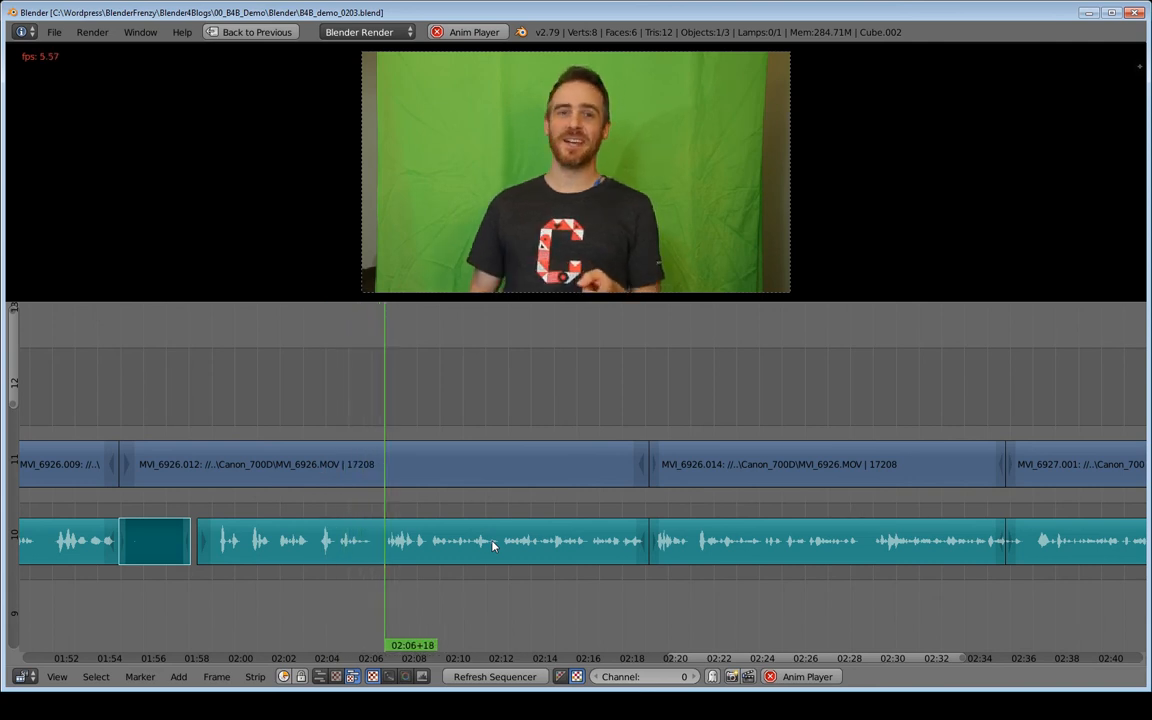
middle_click_drag(888, 512, 578, 507)
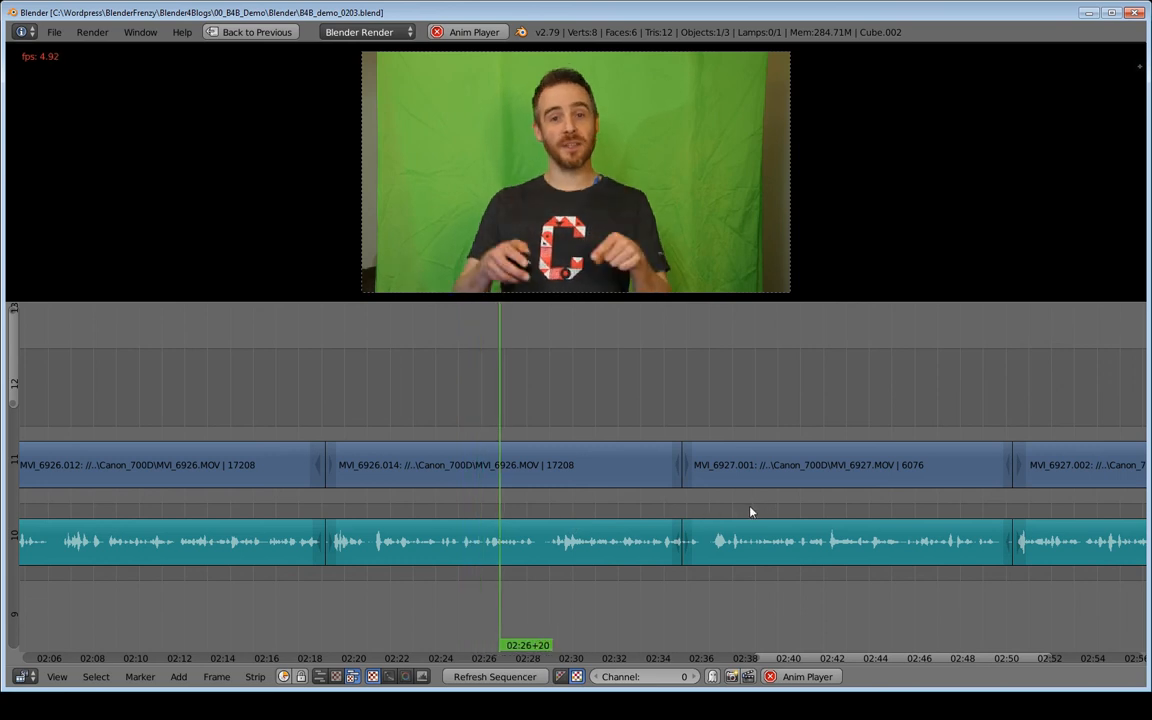
middle_click_drag(721, 507, 643, 510)
key("alt+a")
left_click(225, 507)
key("alt+a")
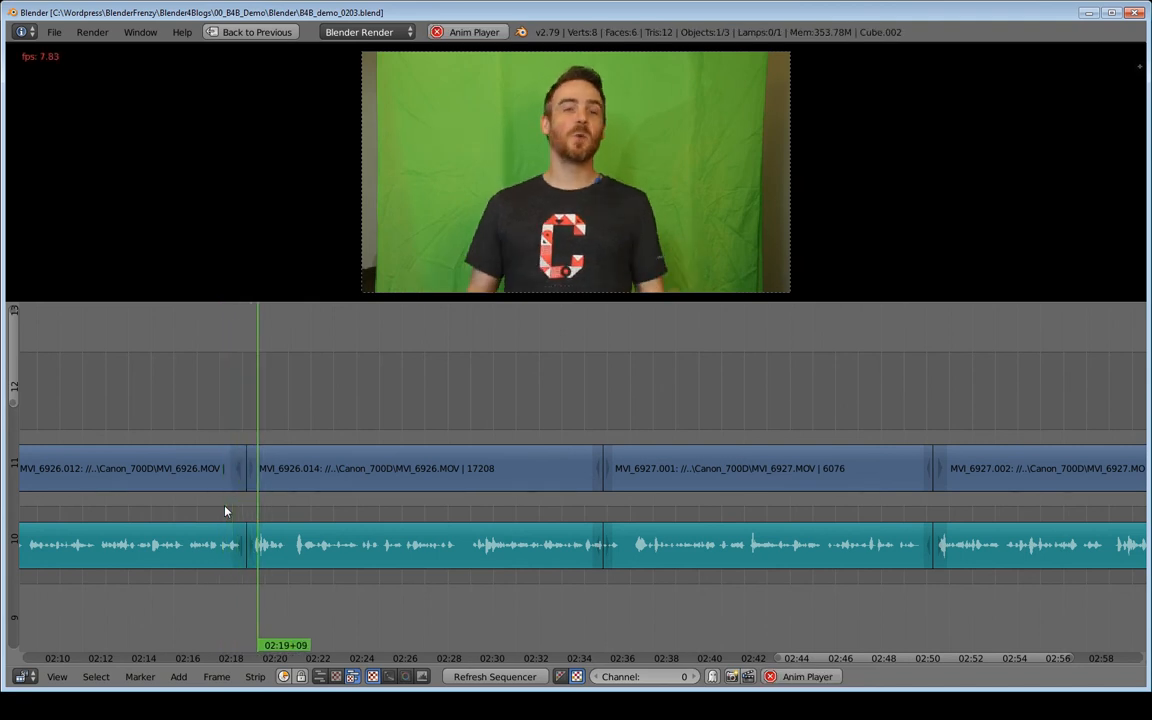
key("alt+a")
Play from the end of MVI_6926.014 through MVI_6927.001 into MVI_6927.002, stopping at 02:51+14.
left_click(565, 517)
key("alt+a")
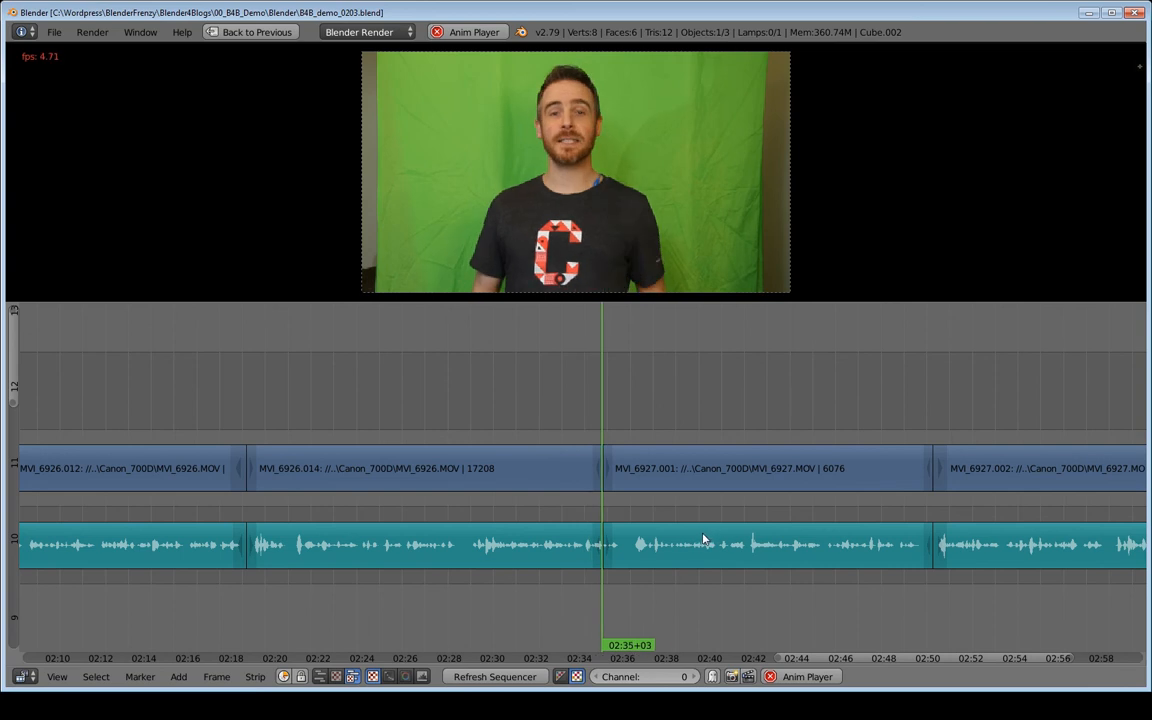
middle_click_drag(744, 530, 487, 530)
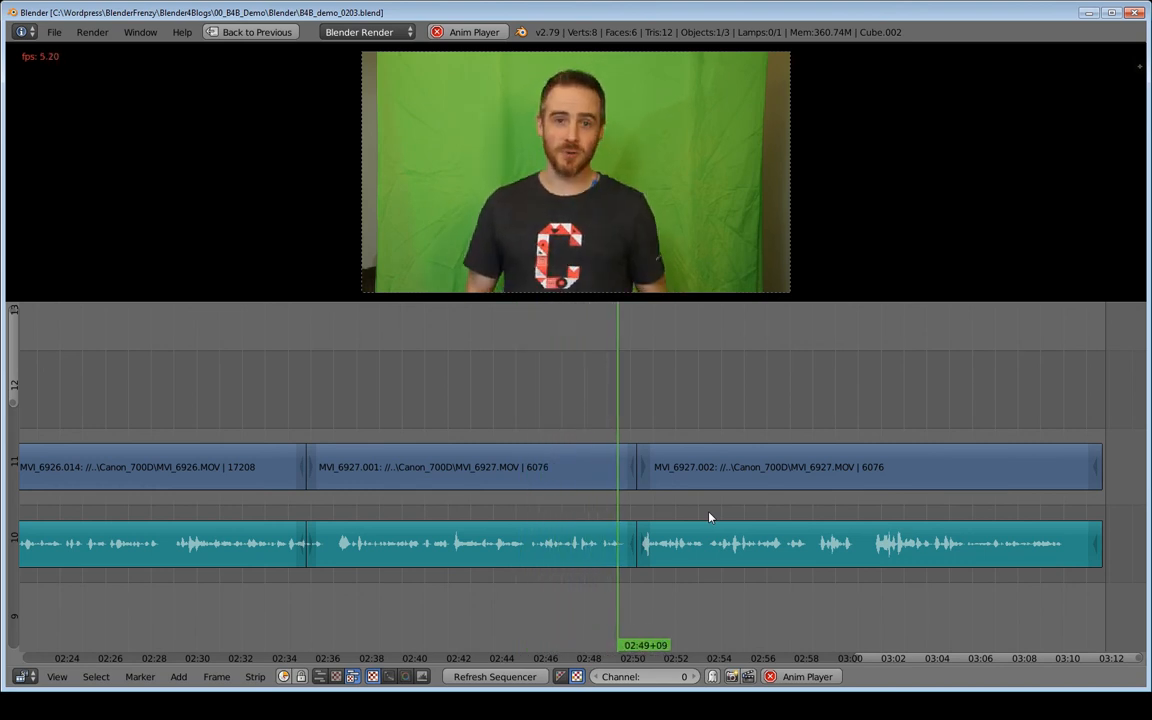
key("alt+a")
Replay the end of MVI_6927.001 from just before 02:49+06 to check the pause before the last cut.
middle_click_drag(684, 517, 613, 531)
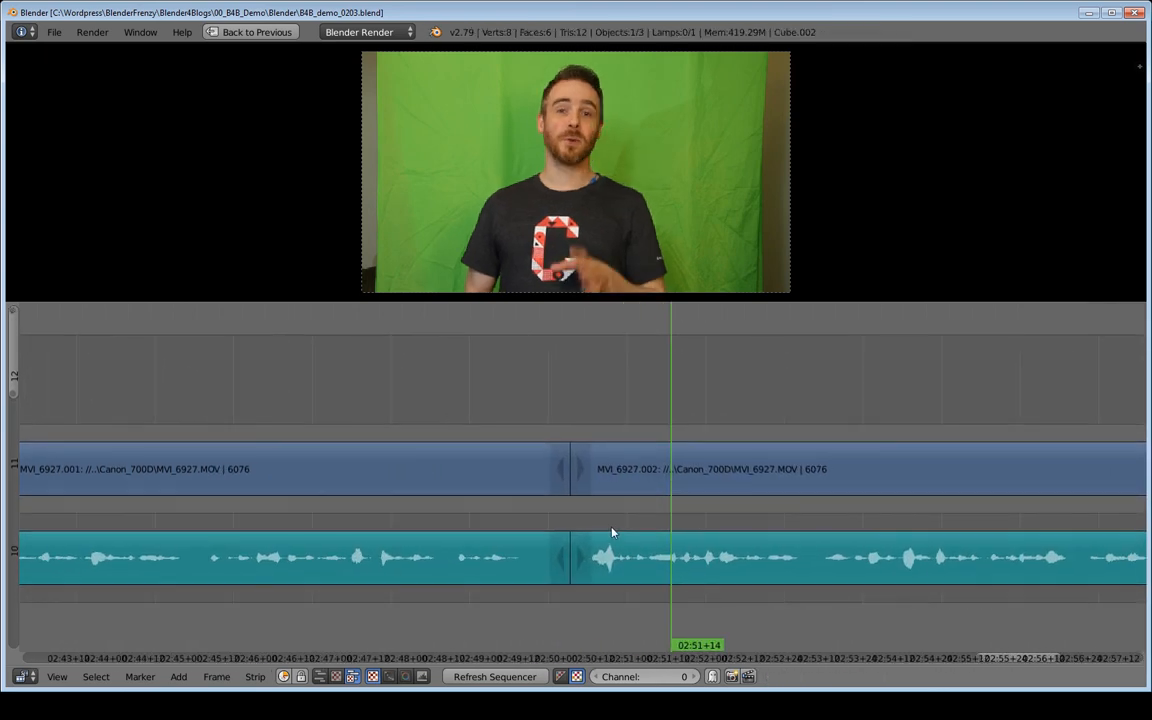
left_click(485, 517)
key("alt+a")
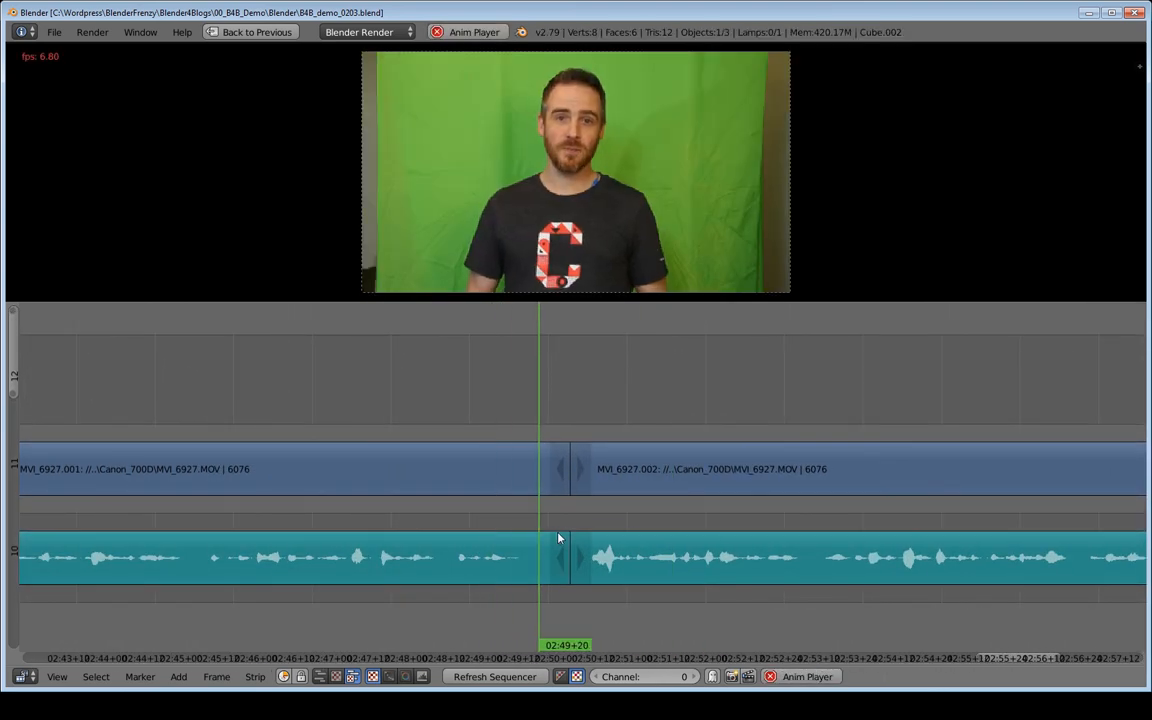
left_click(486, 525)
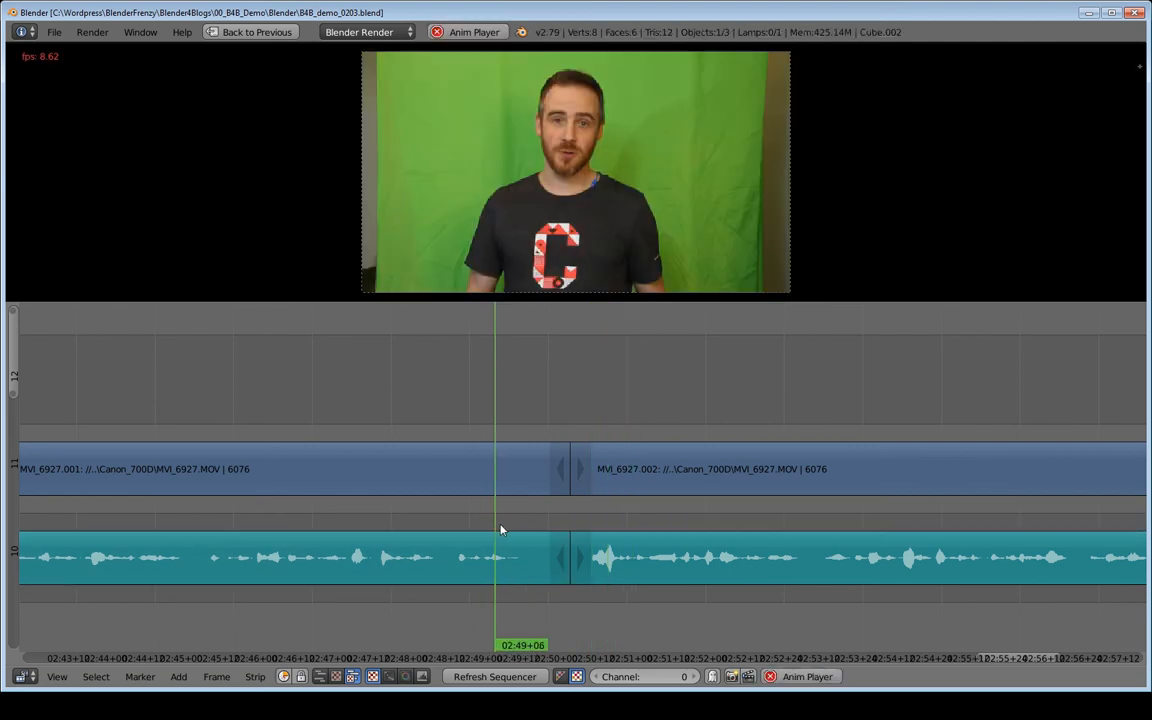
Snap the end handles of MVI_6927.001's video and audio to playhead 02:49+17 and remove the gap after them.
left_click_drag(515, 528, 530, 527)
right_click(558, 468)
right_click(560, 558, "shift")
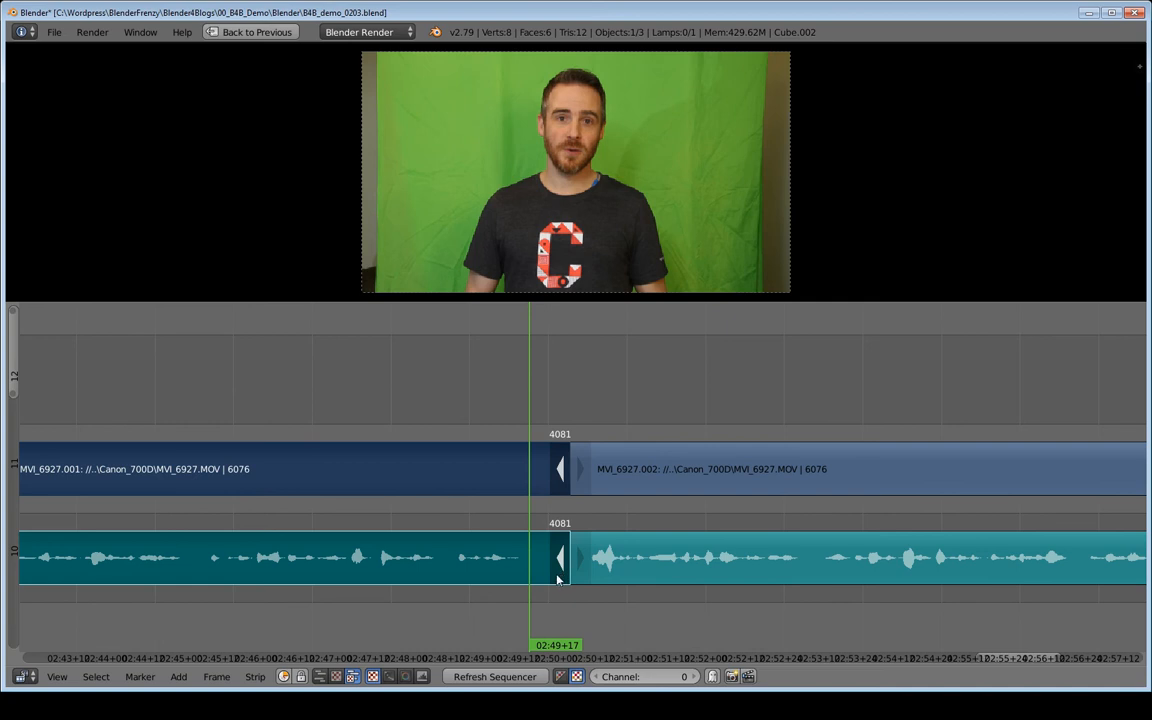
key("shift+s")
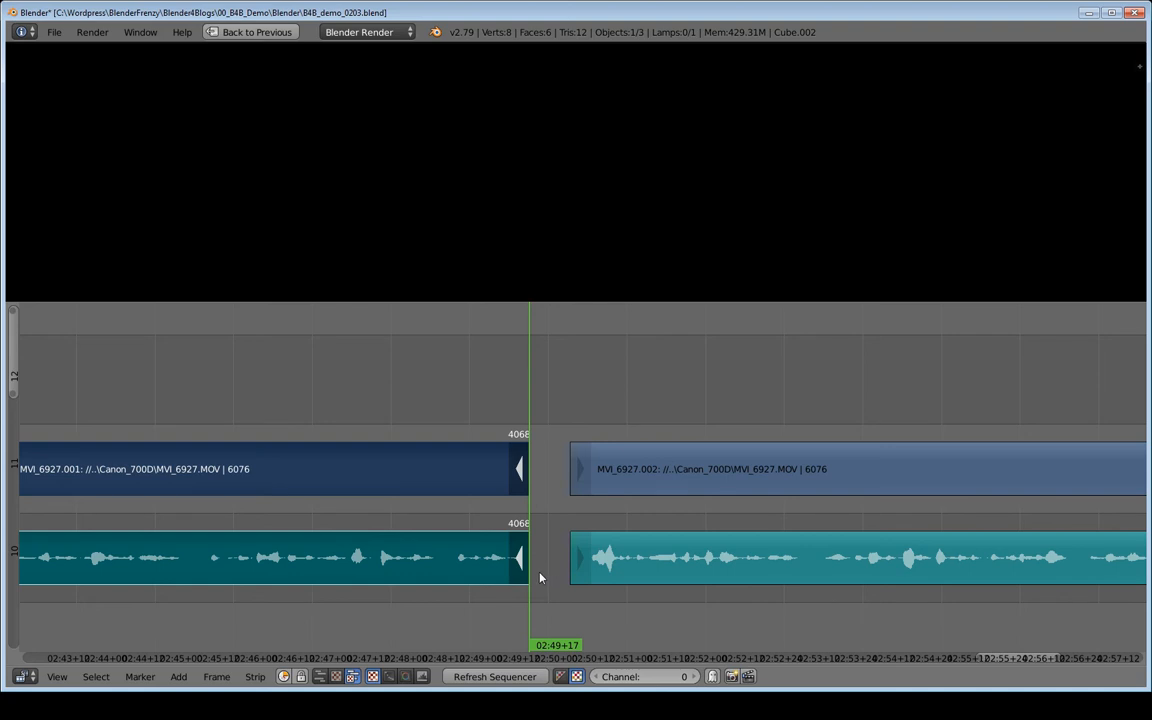
key("BackSpace")
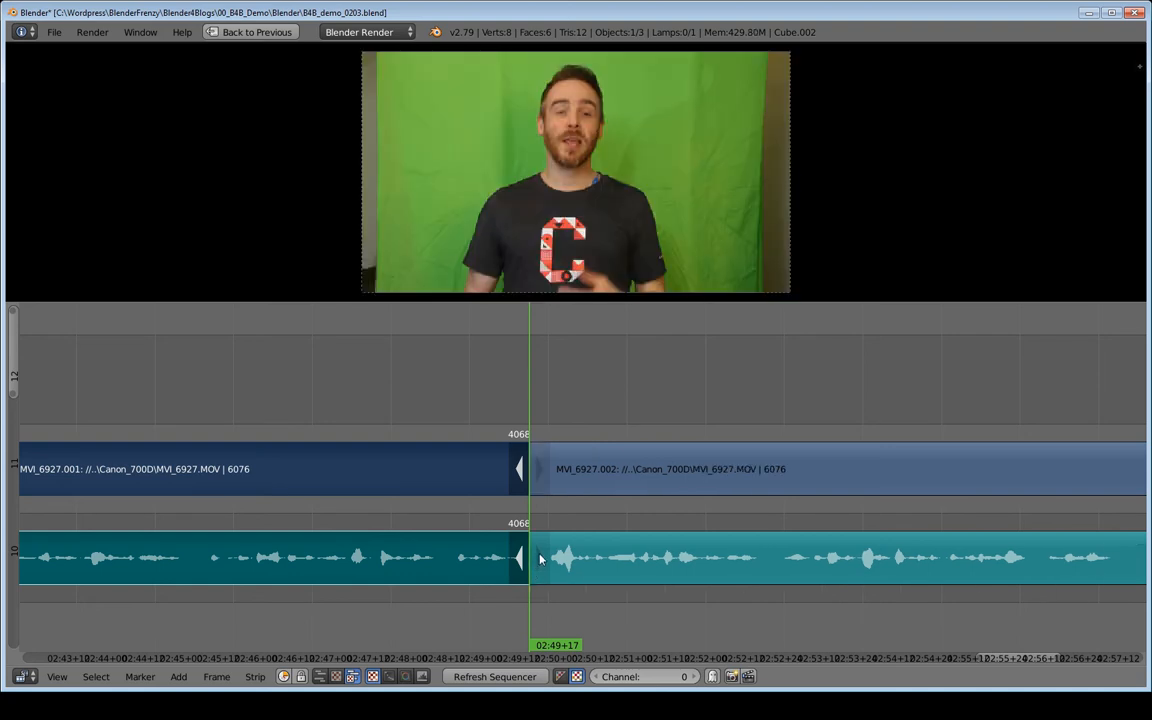
Trim the start of MVI_6927.002's video and audio to frame 4073 and remove the gap at playhead 02:49+17.
right_click(540, 560)
right_click(540, 475, "shift")
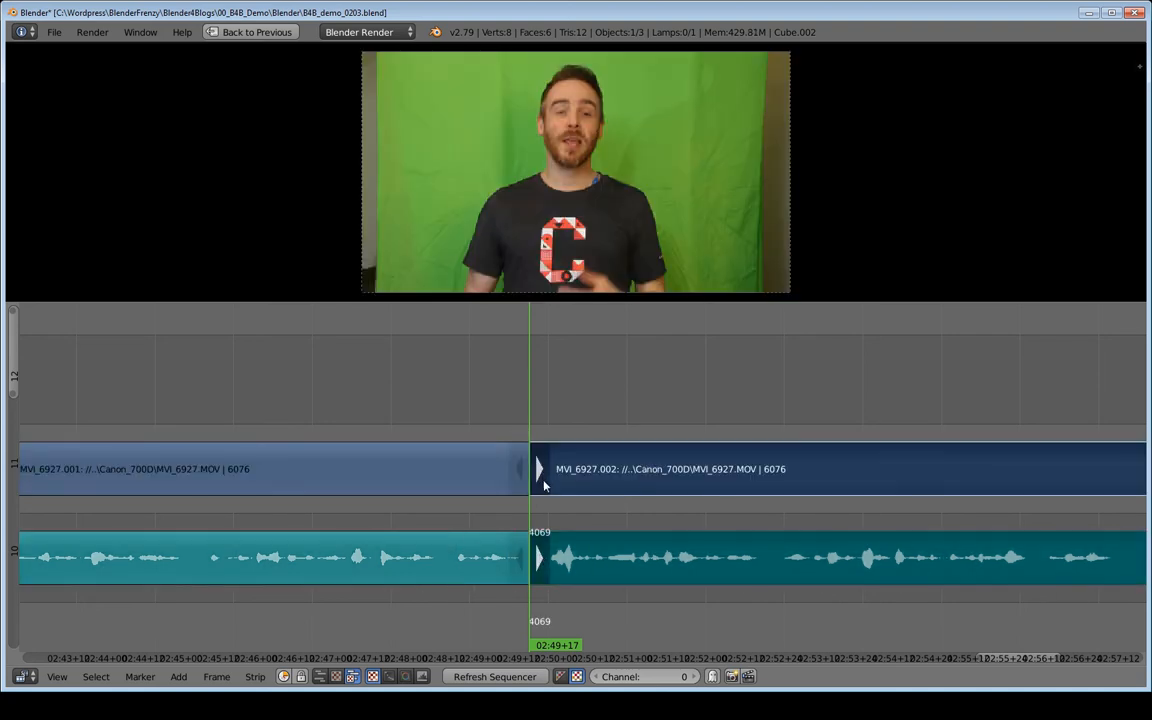
key("g")
left_click(557, 495)
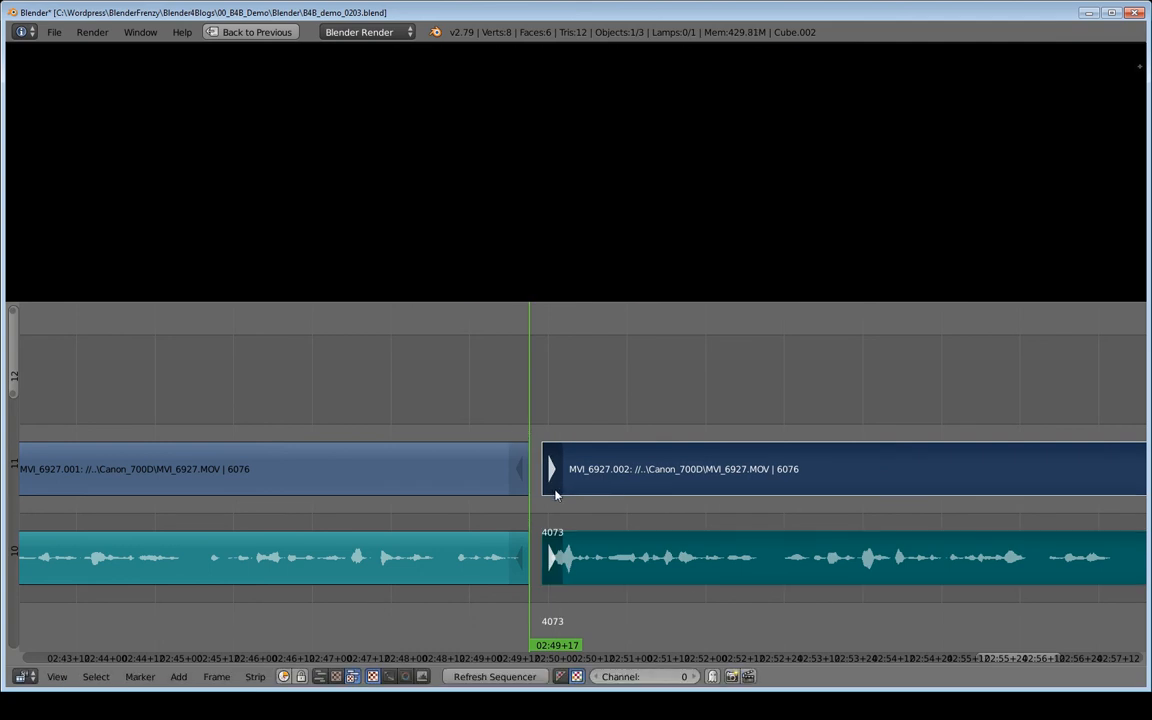
key("BackSpace")
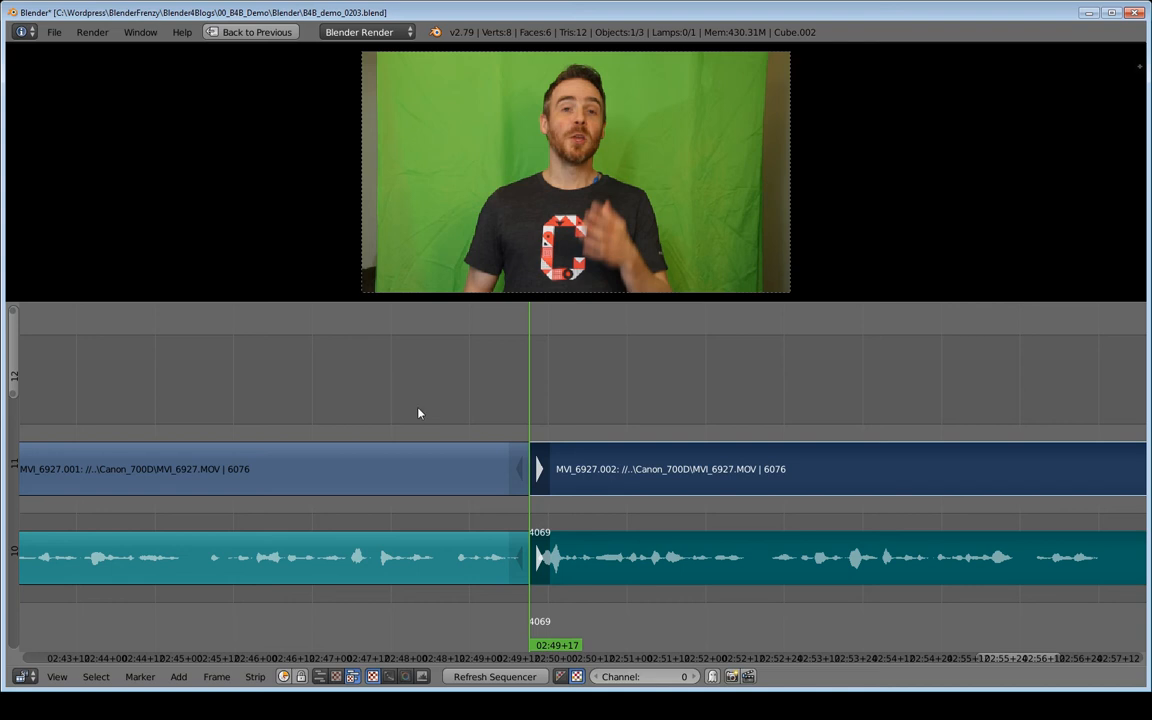
Play across the tightened cut between MVI_6927.001 and MVI_6927.002, stopping at 02:51+04.
left_click(490, 404)
key("alt+a")
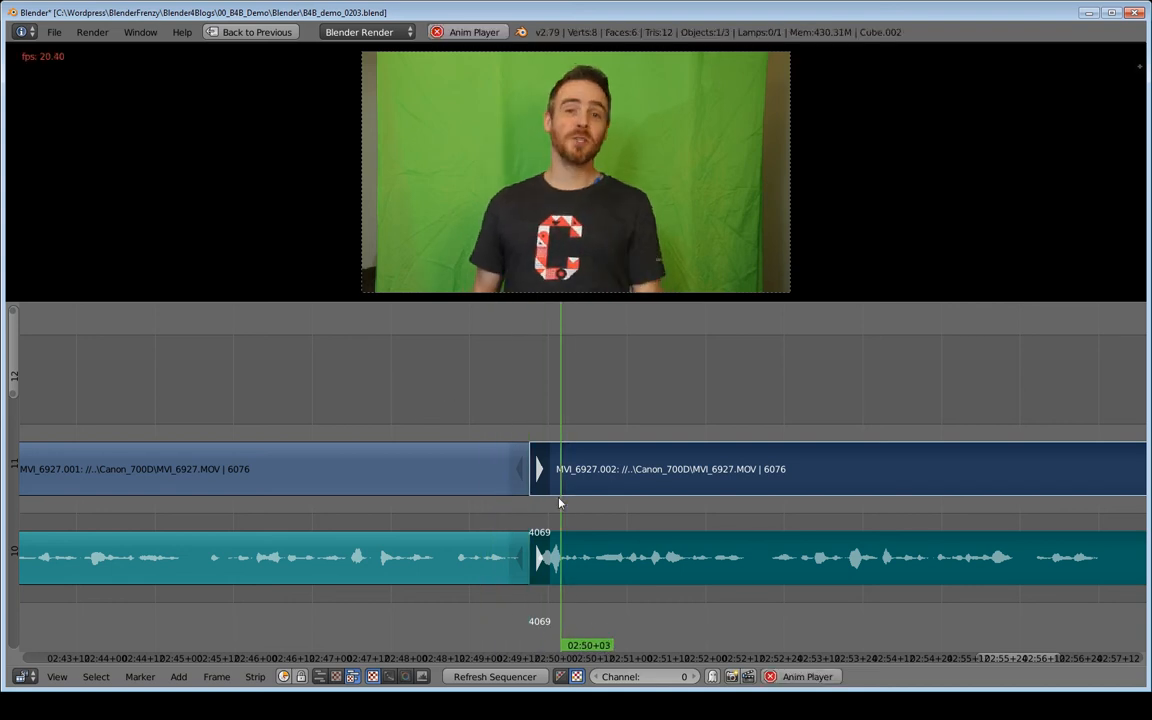
key("alt+a")
Play the last clip, MVI_6927.002, from 02:51+04 to near its end.
scroll(565, 508, "down", 3)
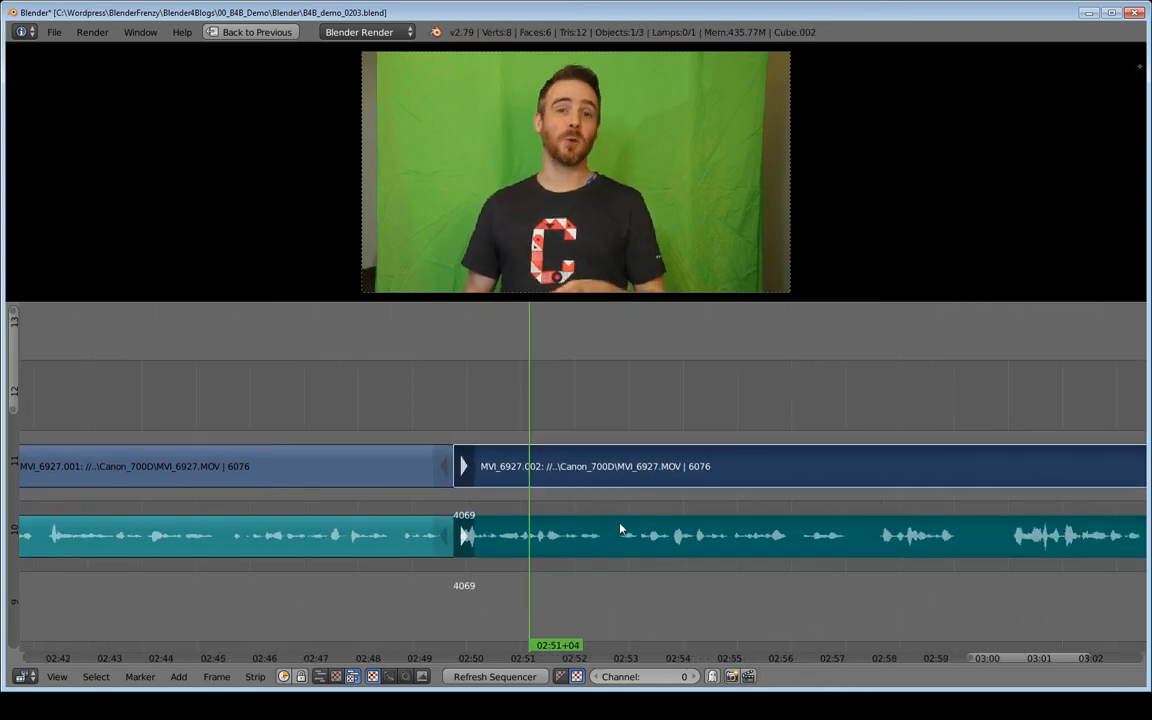
scroll(620, 529, "right", 3, "ctrl")
key("alt+a")
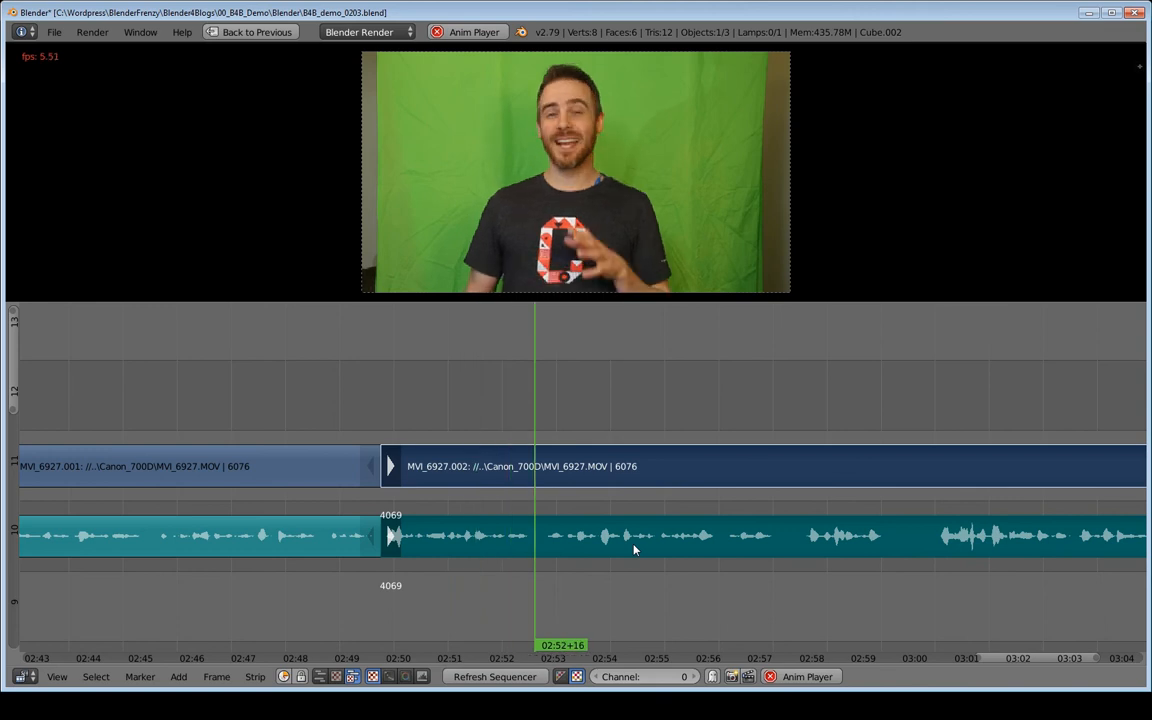
middle_click_drag(717, 544, 549, 550, "ctrl")
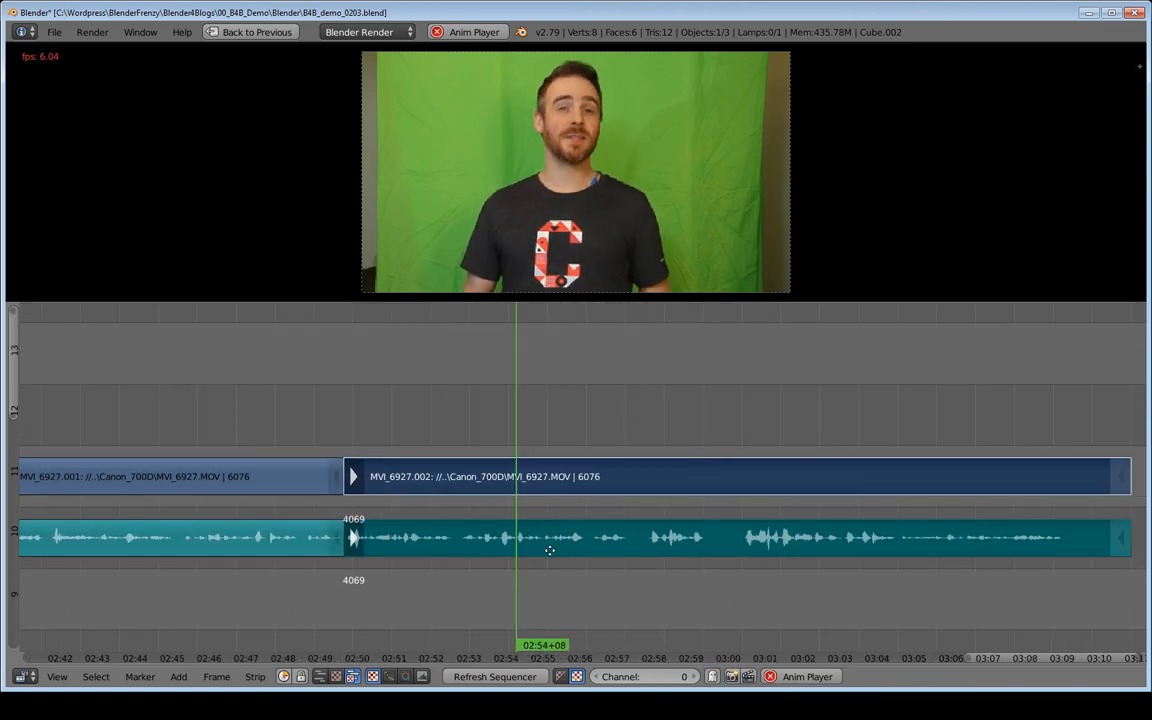
scroll(549, 550, "right", 5, "ctrl")
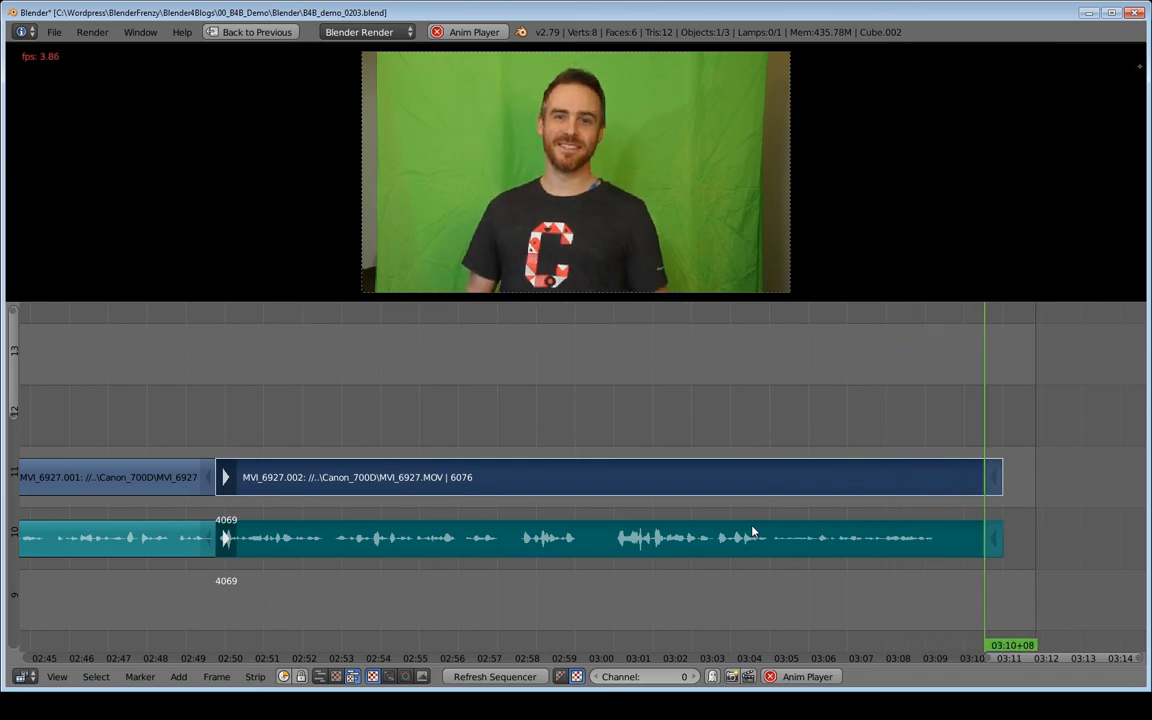
key("alt+a")
Snap the end handles of MVI_6927.002's video and audio to playhead 03:10+05.
middle_click_drag(823, 530, 598, 549)
left_click_drag(745, 475, 755, 448)
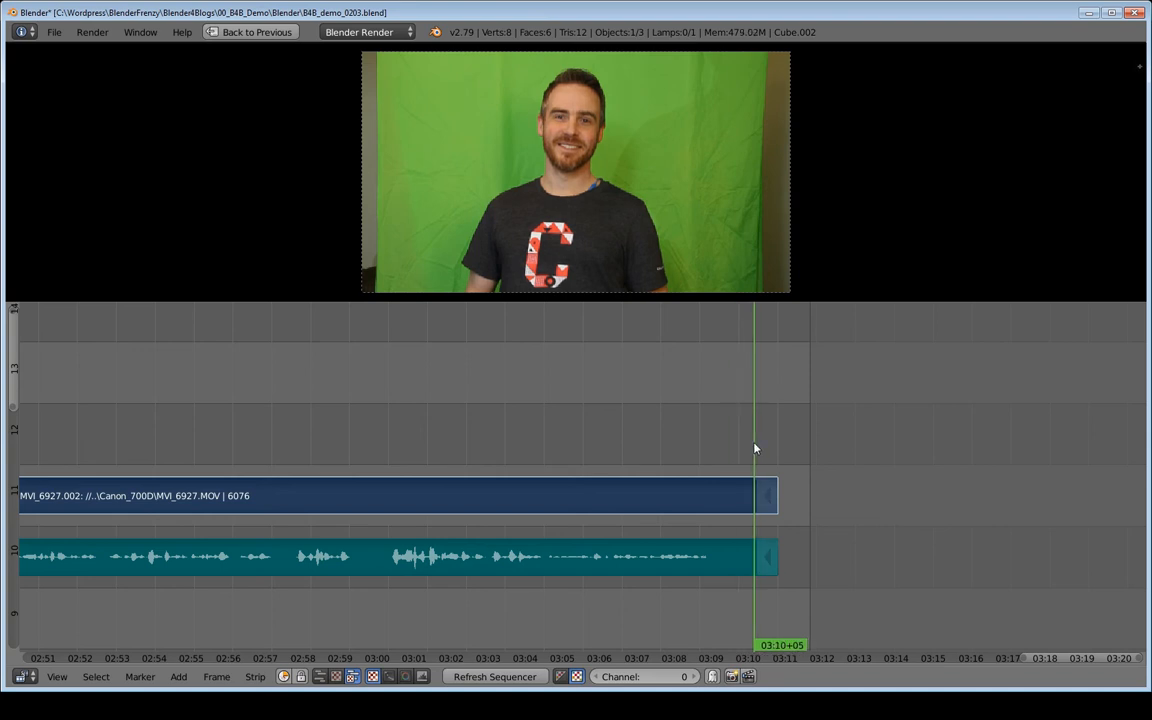
right_click(767, 495)
right_click(767, 557, "shift")
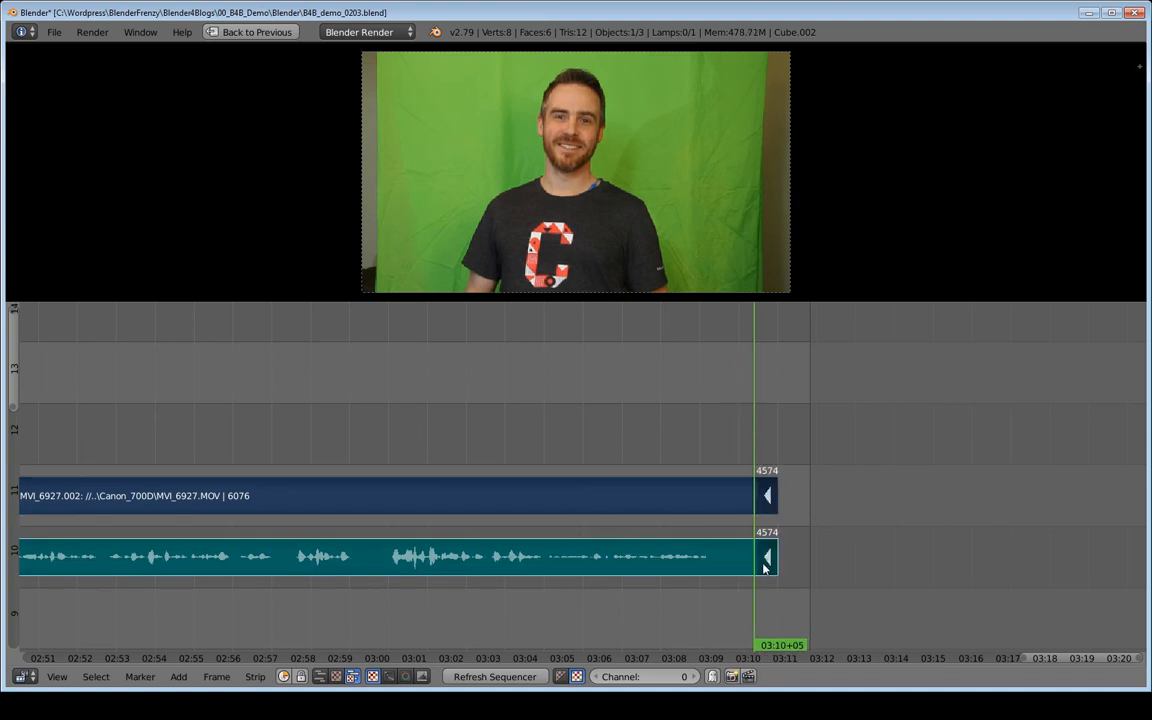
key("shift+s")
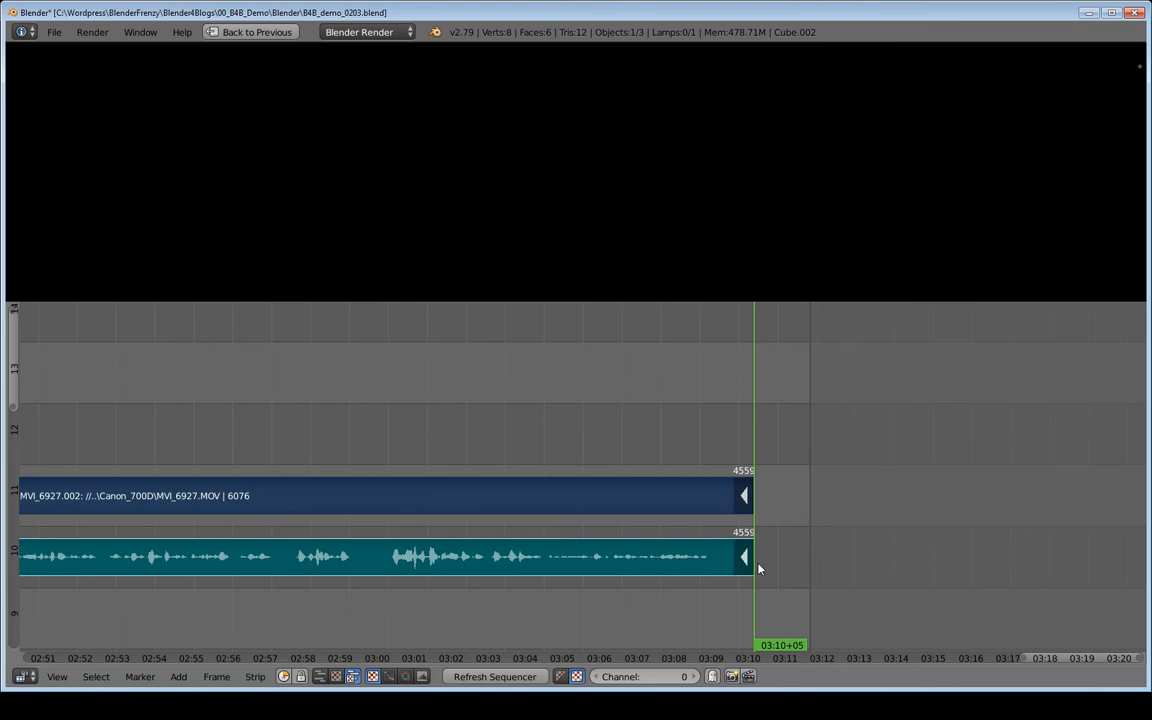
Restore the full video editing layout and set the scene's end frame to the playhead at frame 4560.
middle_click_drag(640, 415, 748, 401)
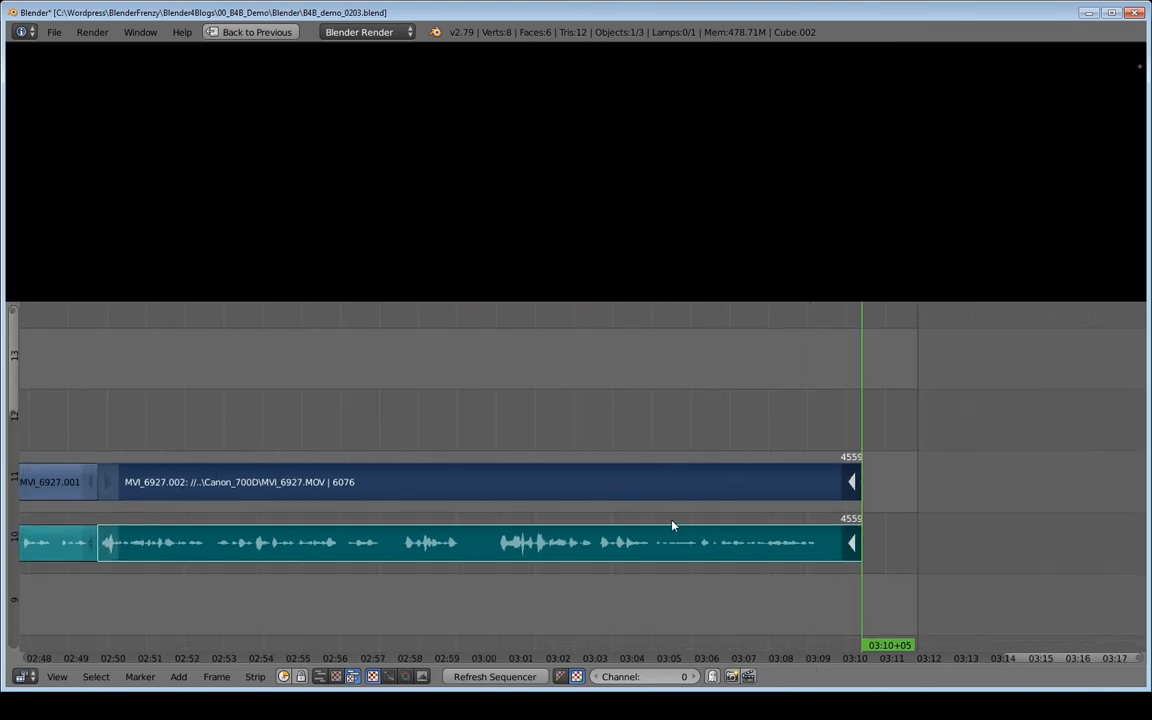
middle_click_drag(405, 513, 723, 485)
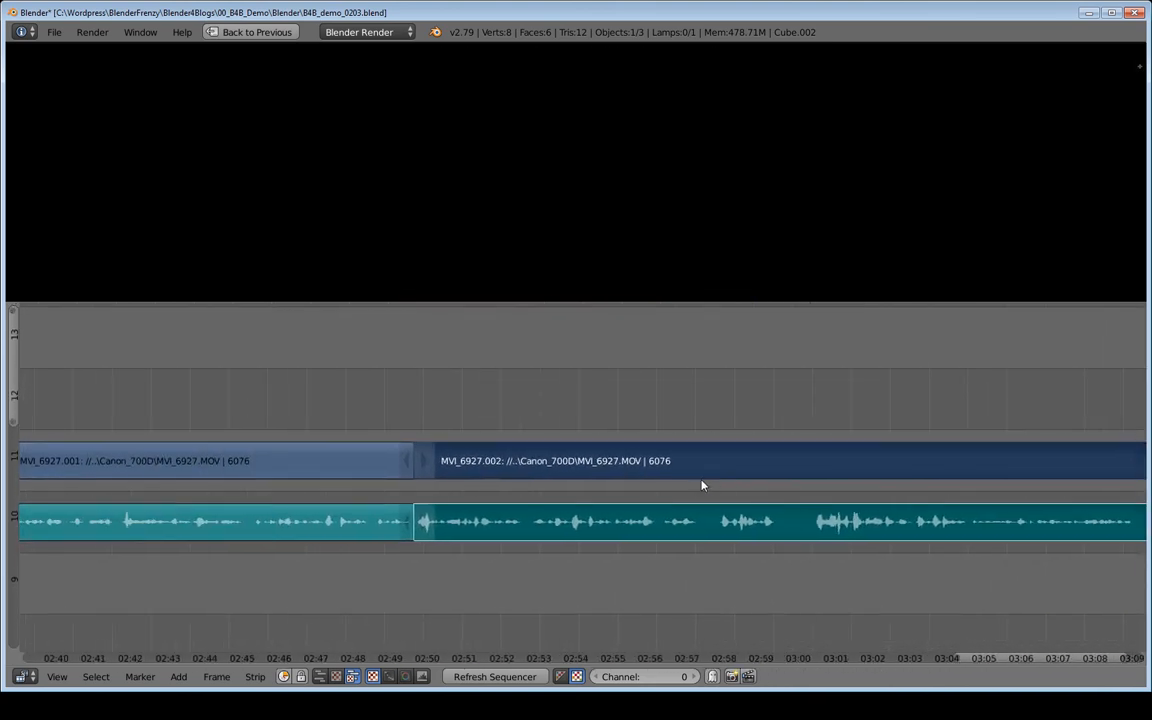
scroll(690, 483, "down", 3)
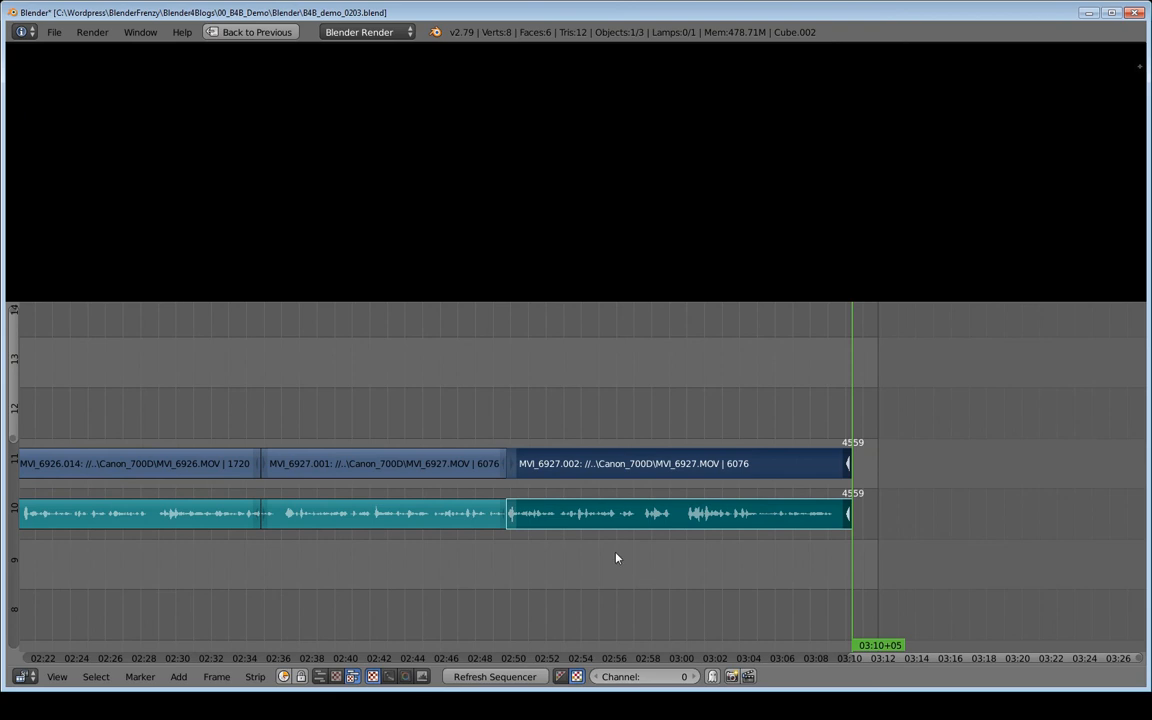
key("ctrl+Up")
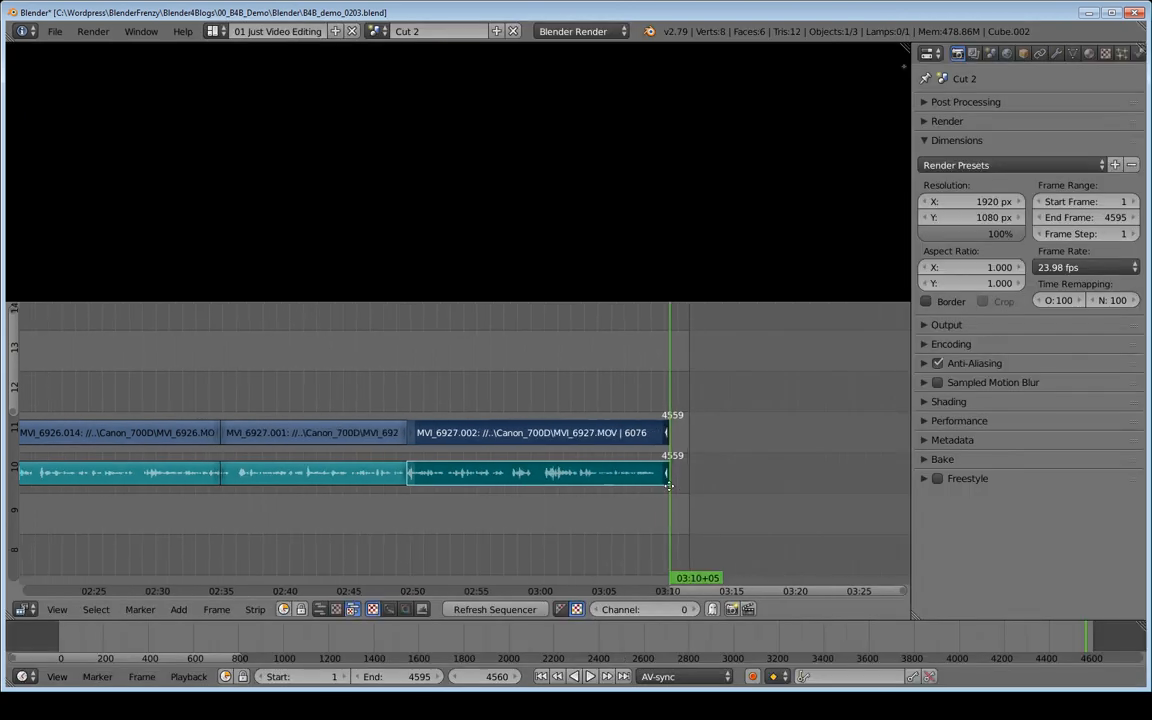
scroll(517, 487, "down", 4)
middle_click_drag(489, 494, 686, 492)
middle_click_drag(590, 492, 574, 491, "ctrl")
middle_click_drag(478, 501, 527, 501)
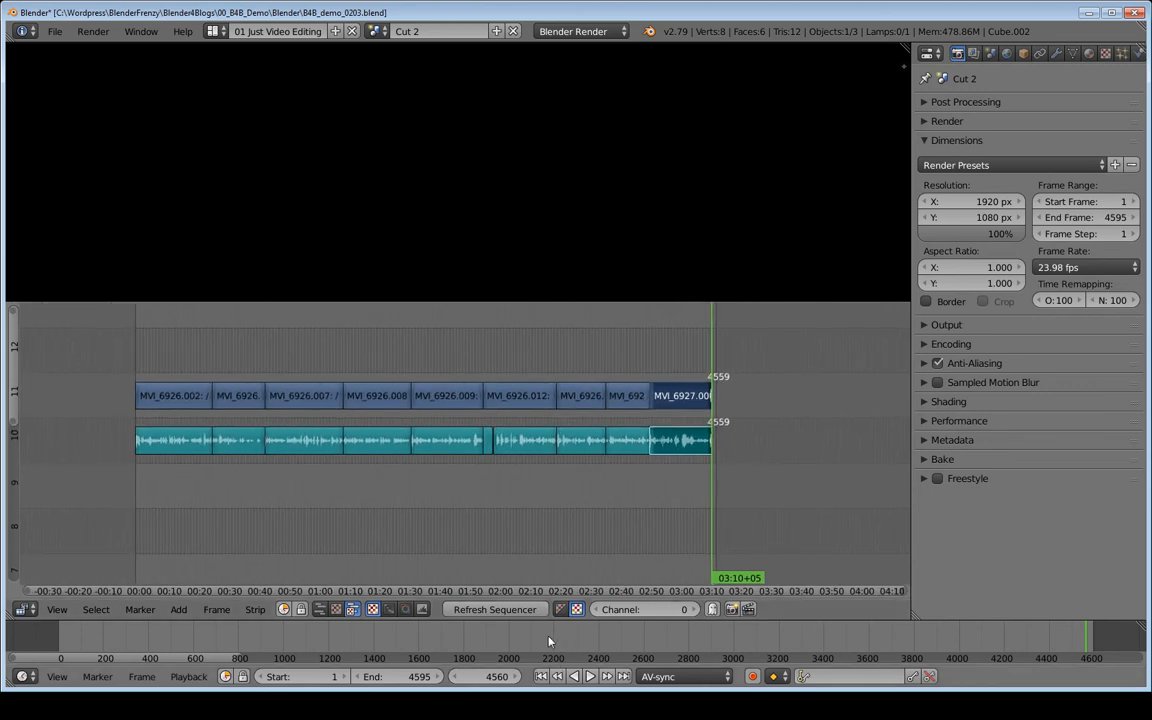
key("e")
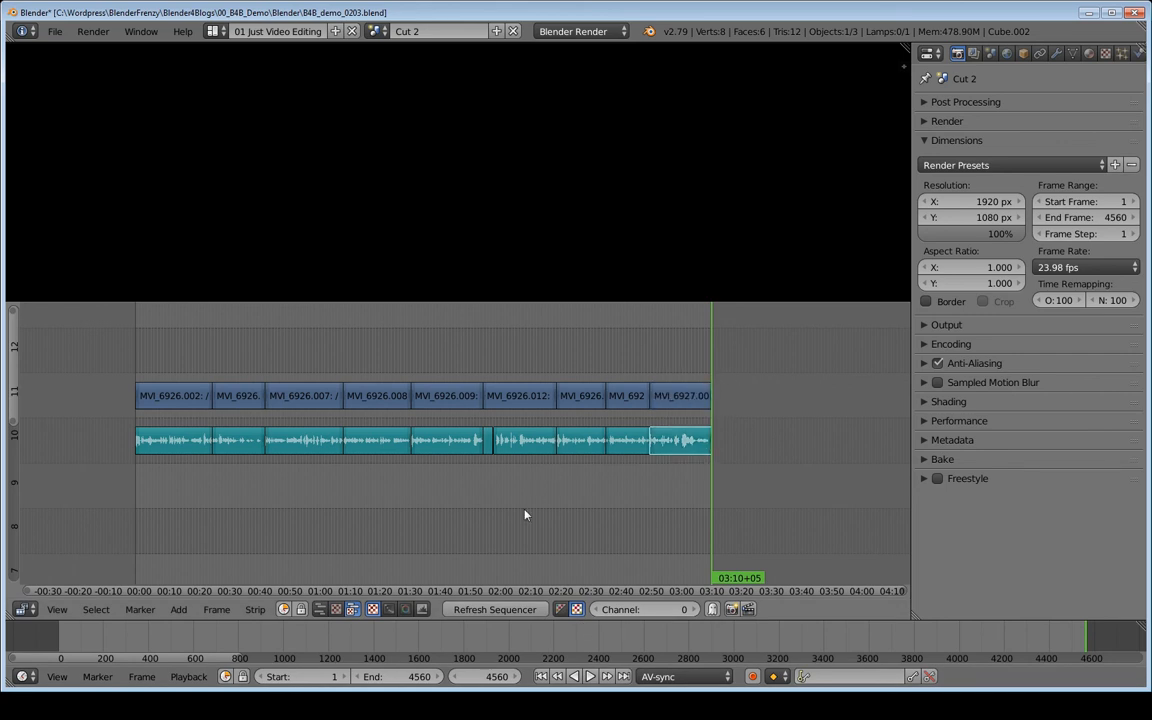
Save the project over the existing file B4B_demo_0203.blend.
middle_click_drag(396, 491, 437, 524)
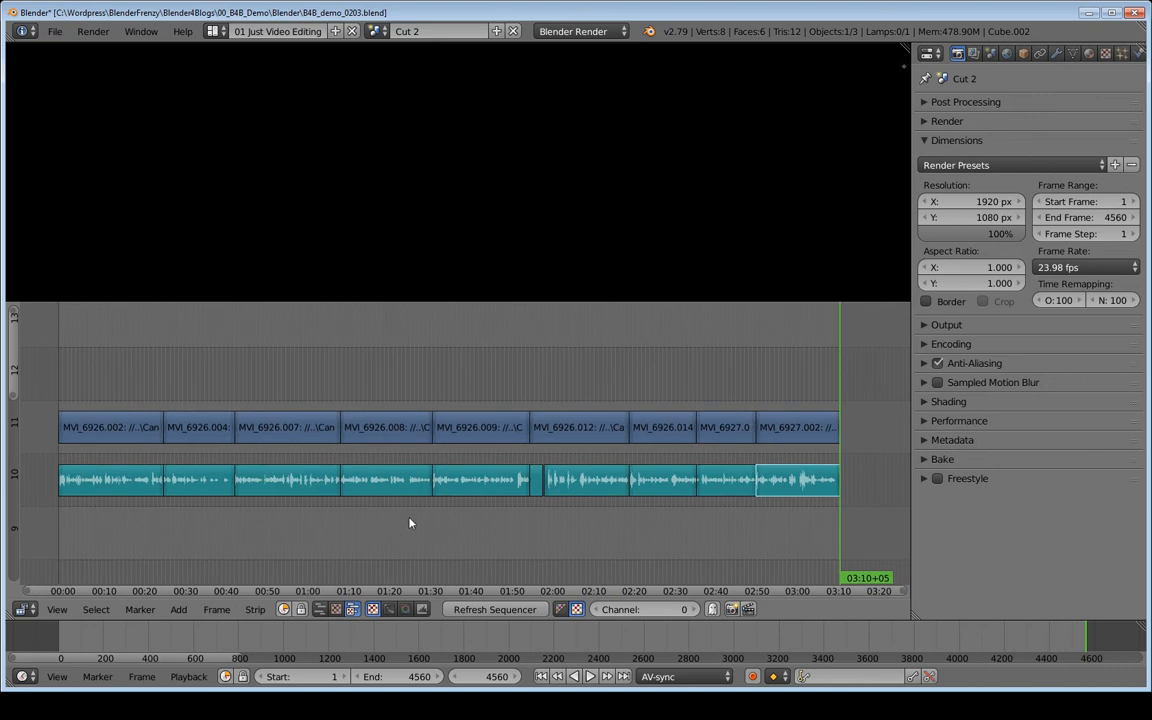
key("ctrl+s")
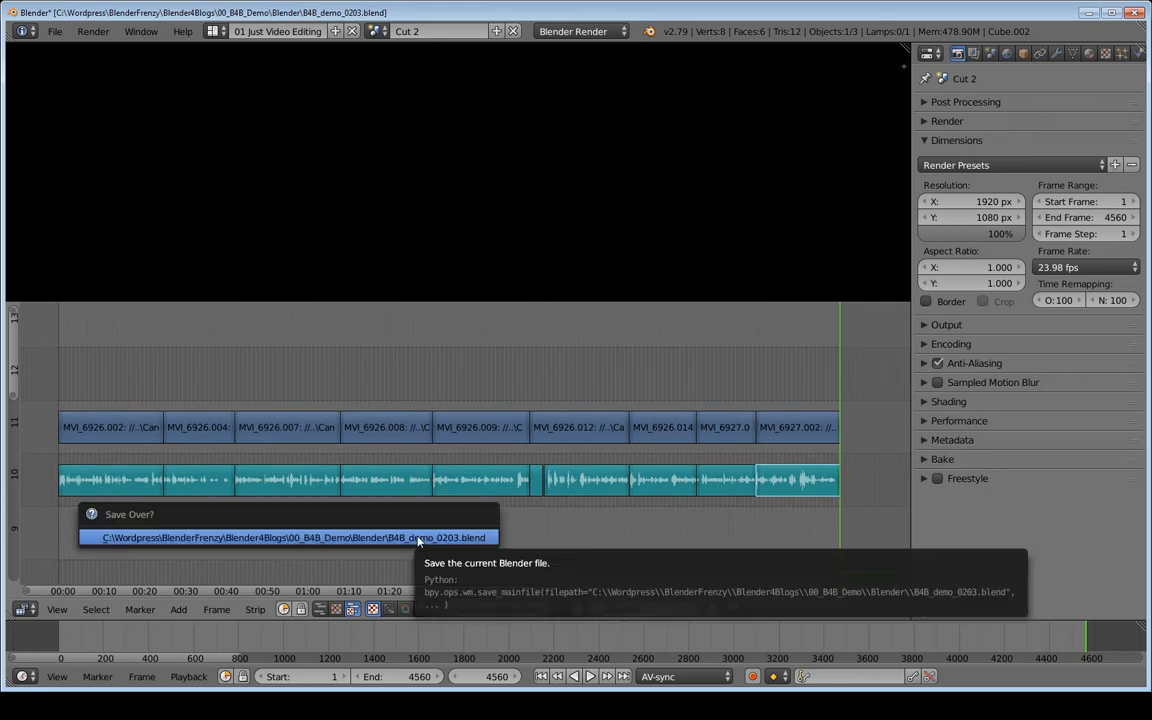
left_click(417, 540)
key("ctrl+s")
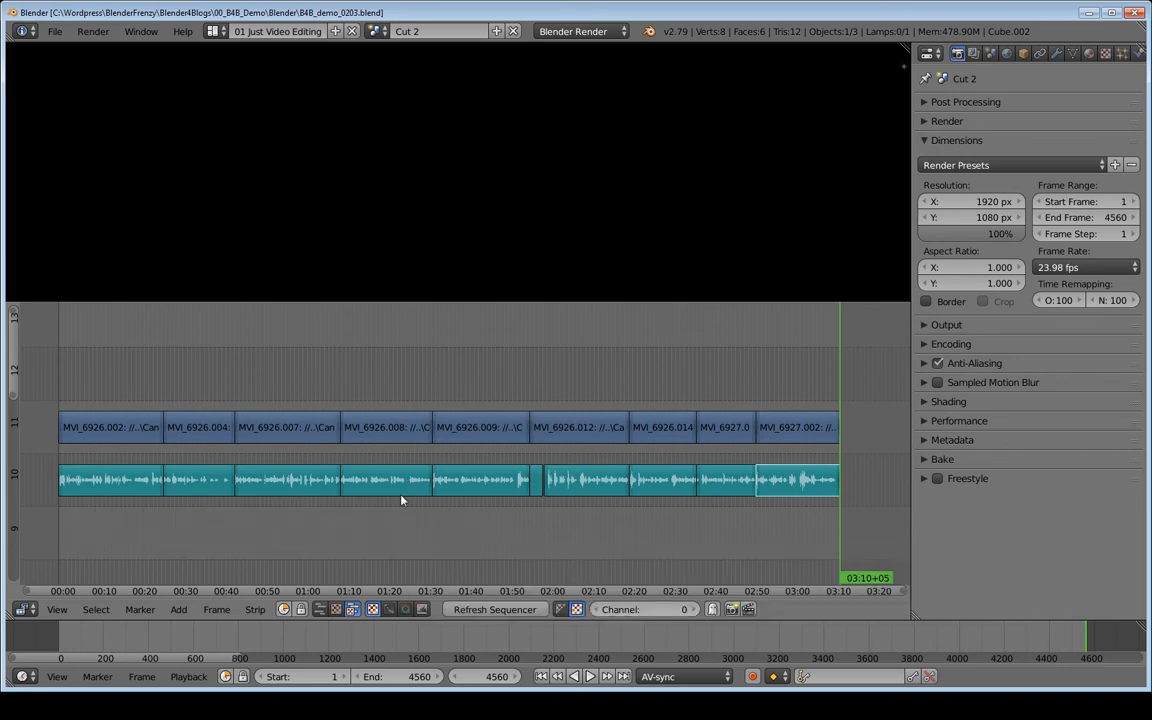
key("ctrl+s")
key("ctrl+s")
Place the playhead at 53+00, duplicate the Cut 2 scene and name the copy Cut 3, keeping it active.
left_click(277, 400)
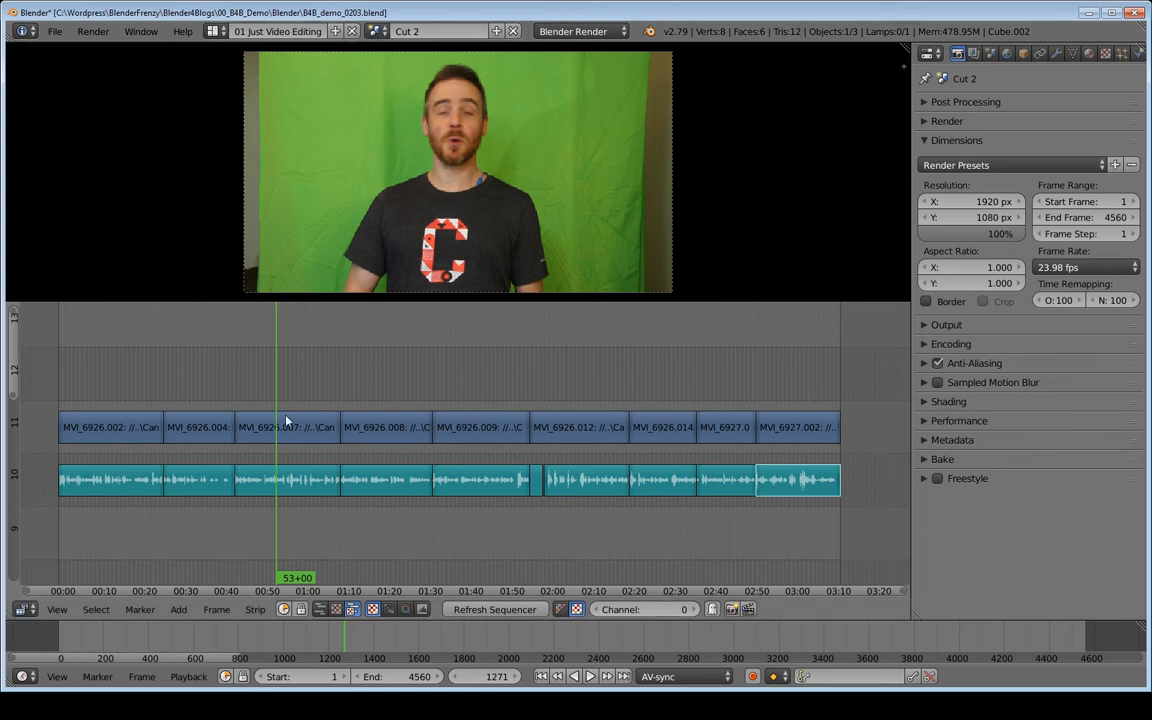
left_click(496, 31)
left_click(463, 133)
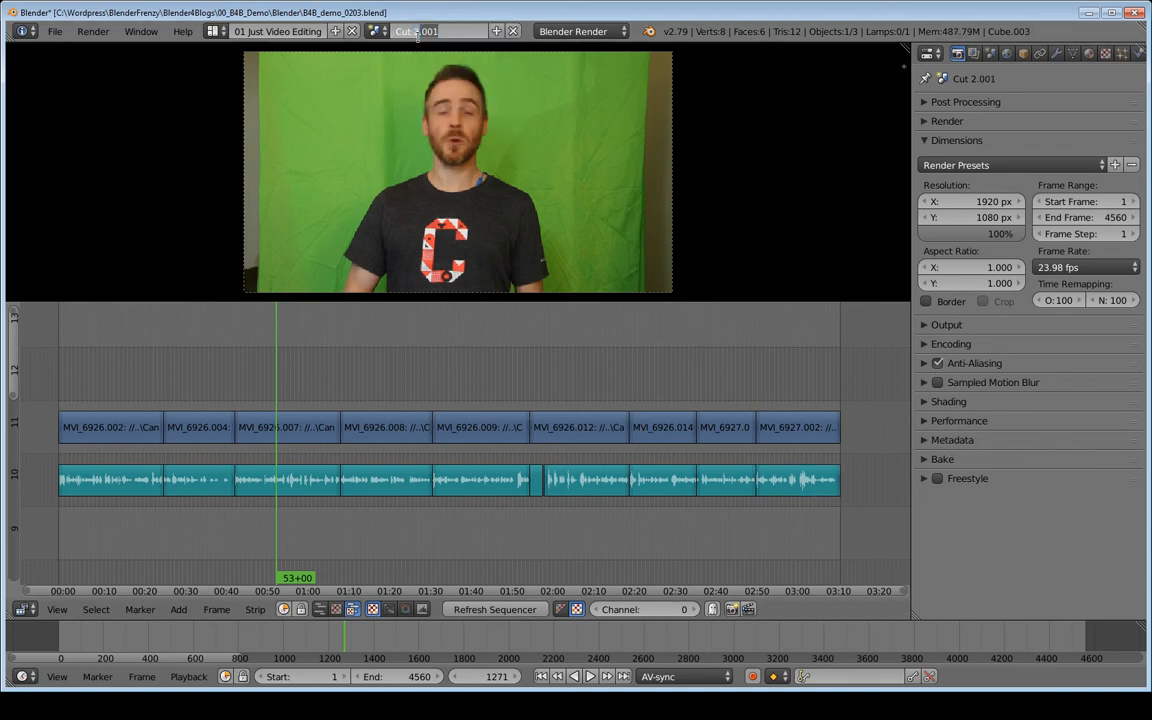
type("3")
key("Return")
left_click(378, 31)
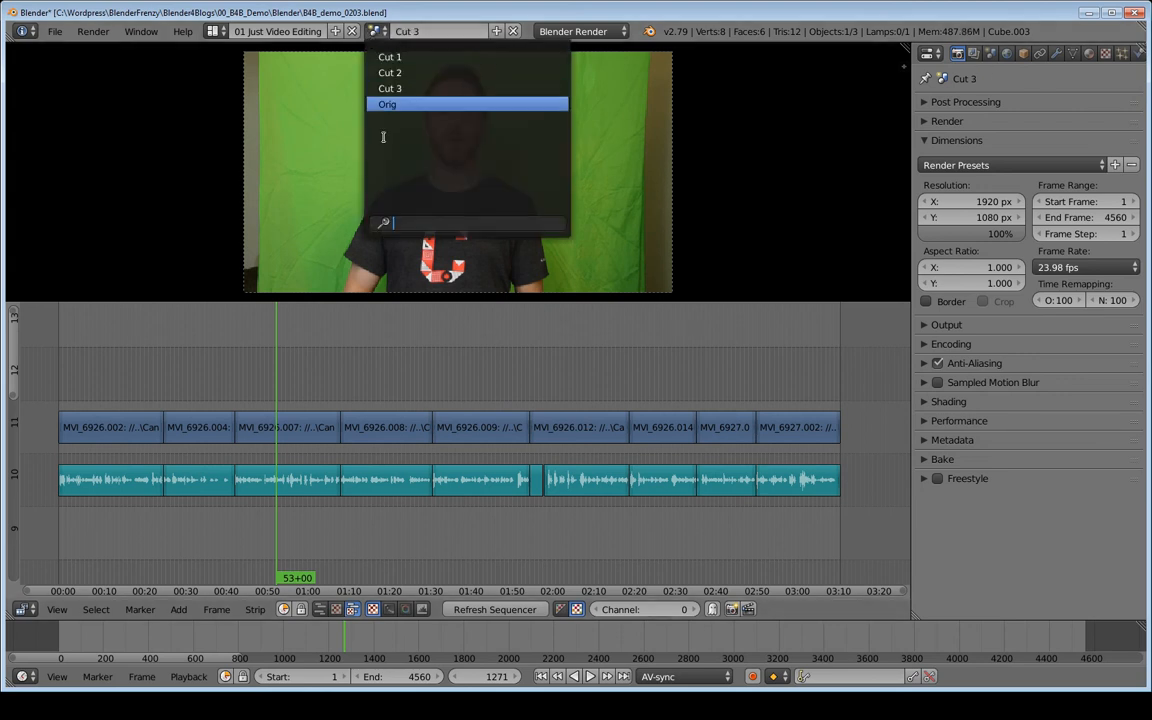
left_click(402, 88)
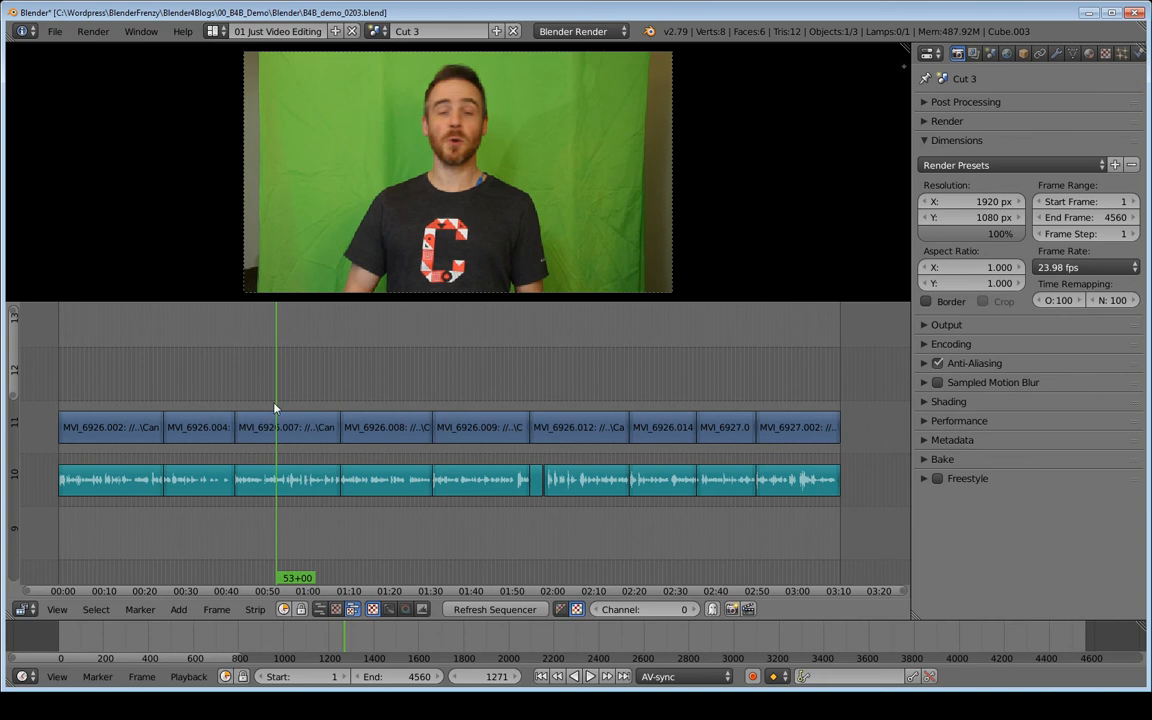
Split MVI_6926.007's video and audio in Cut 3 at 53+00 and at 58+08.
right_click(298, 438)
right_click(303, 489, "shift")
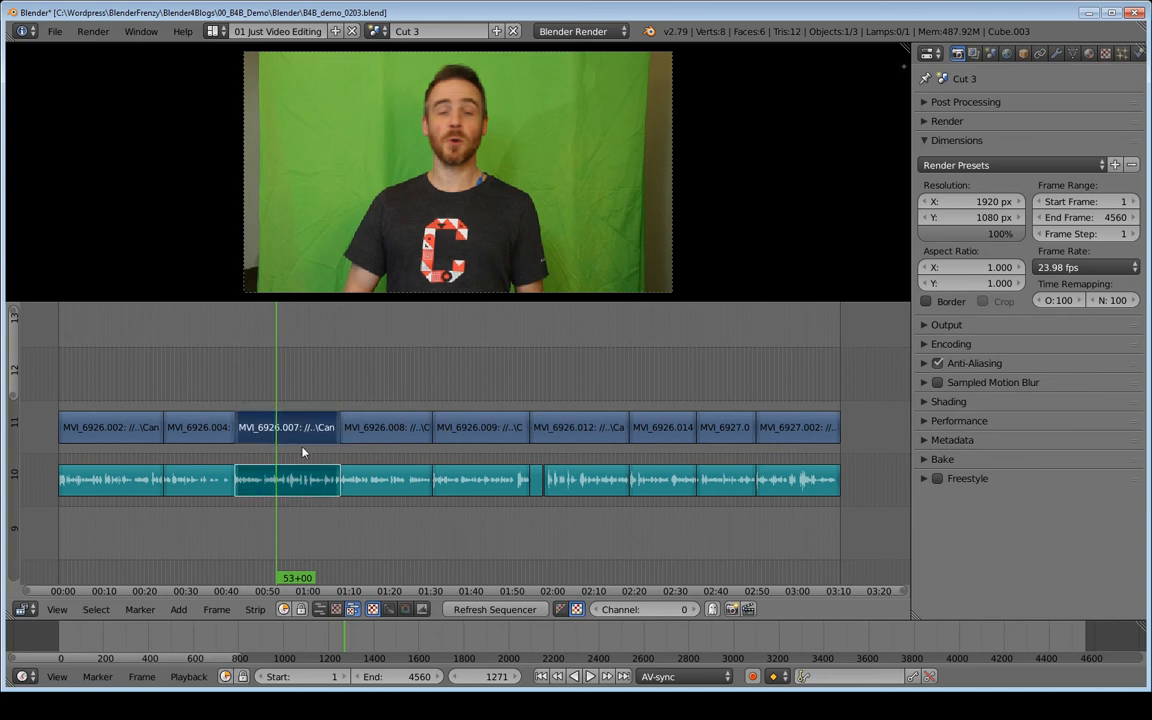
key("k")
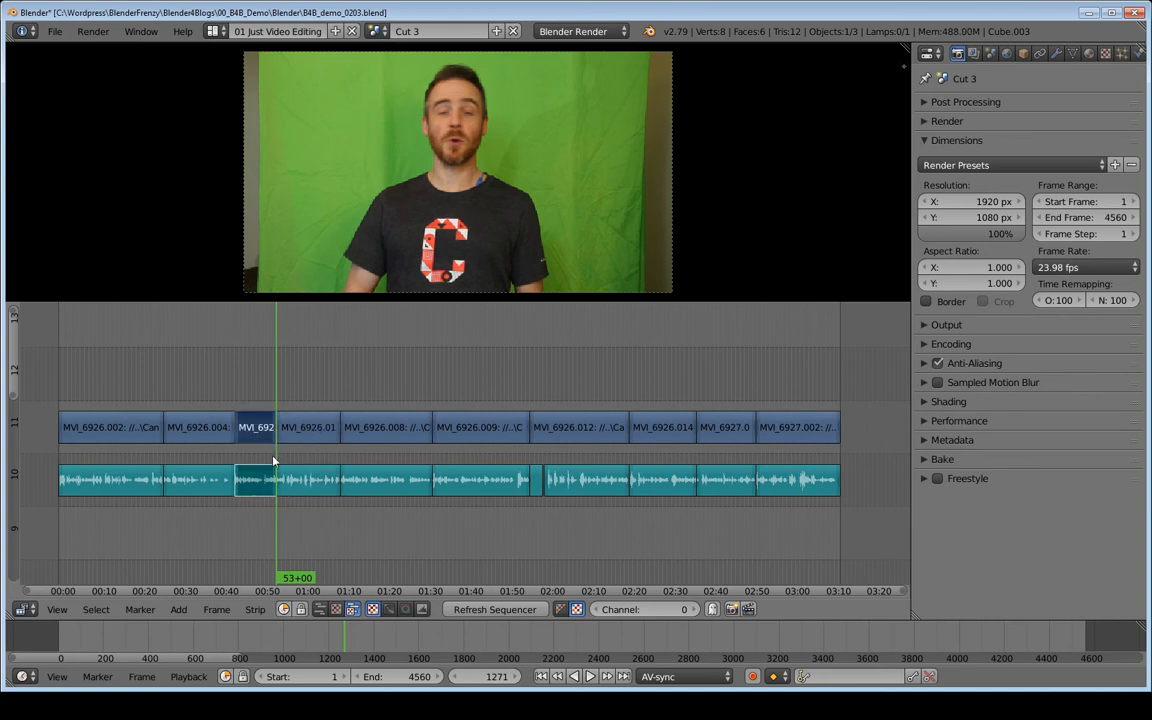
left_click_drag(289, 404, 298, 401)
right_click(310, 426)
right_click(285, 484, "shift")
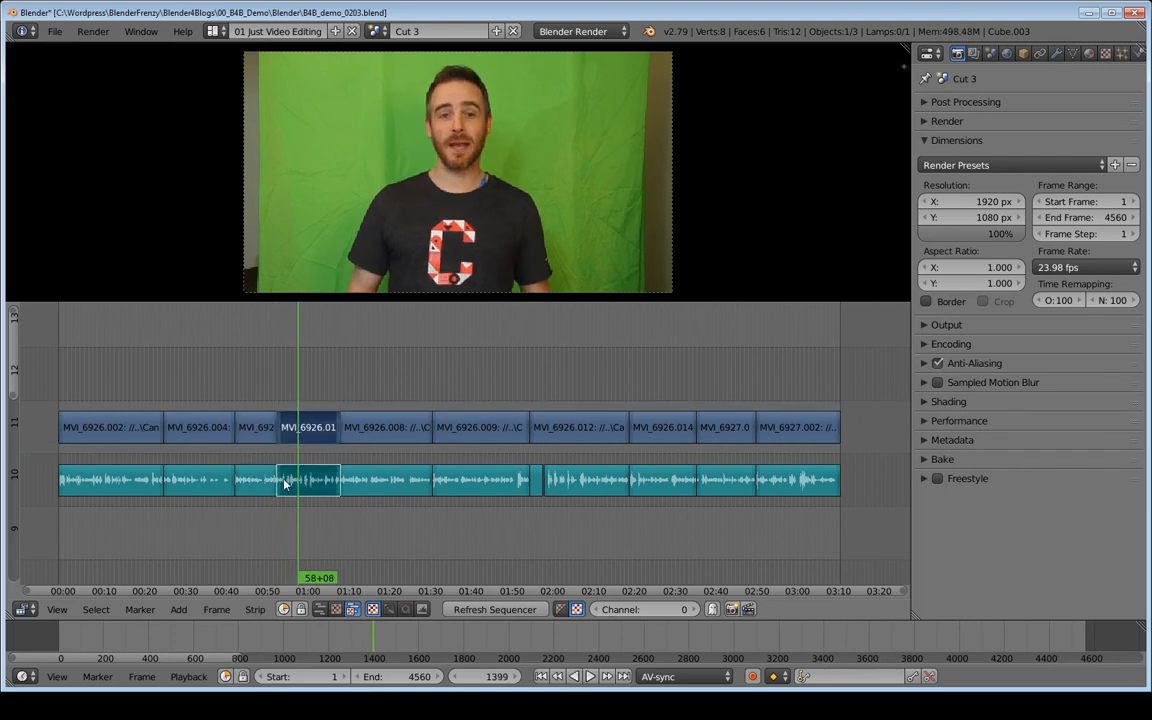
key("k")
Erase the video and audio section between 53+00 and 58+08 and close the gap it leaves.
key("x")
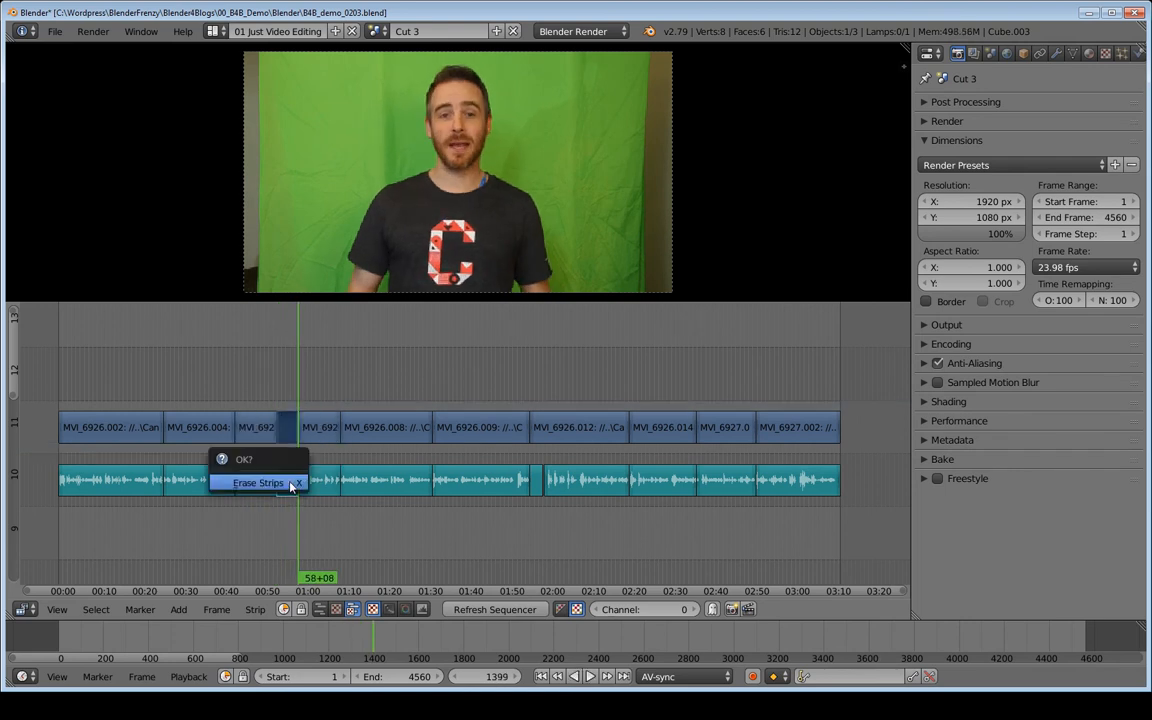
left_click(290, 487)
left_click_drag(229, 381, 238, 383)
key("BackSpace")
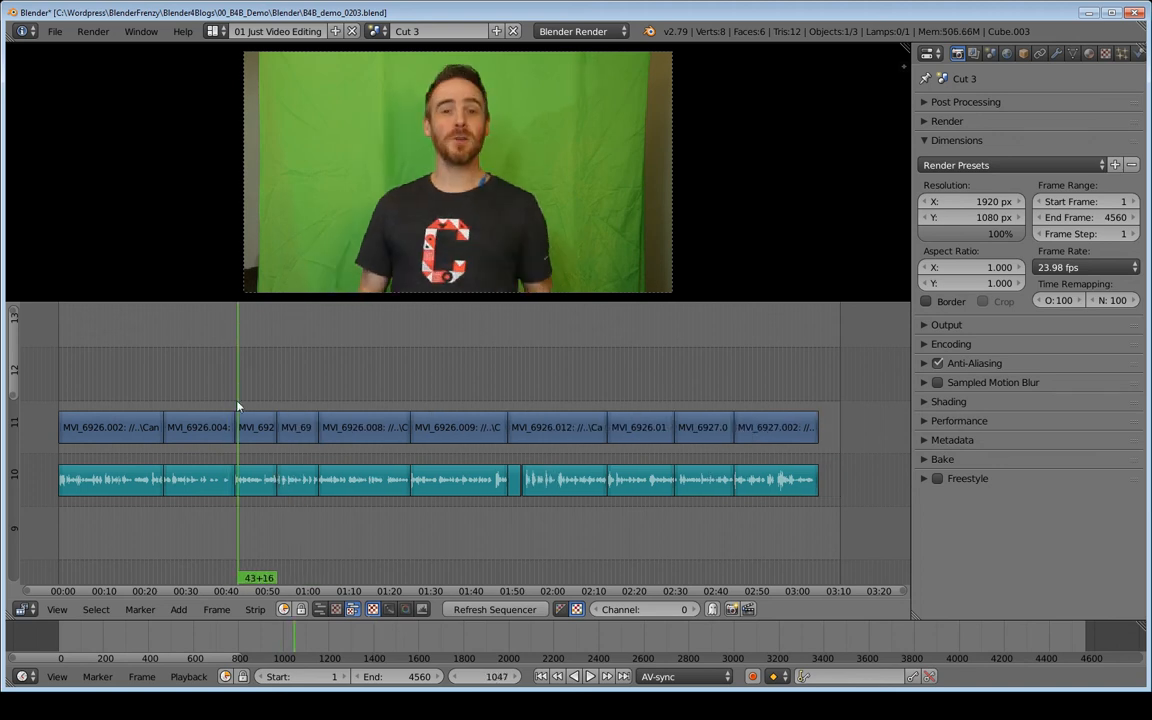
Erase MVI_6926.009's video and audio strips from Cut 3 and close the gap before MVI_6926.012.
right_click(458, 428)
right_click(460, 482, "shift")
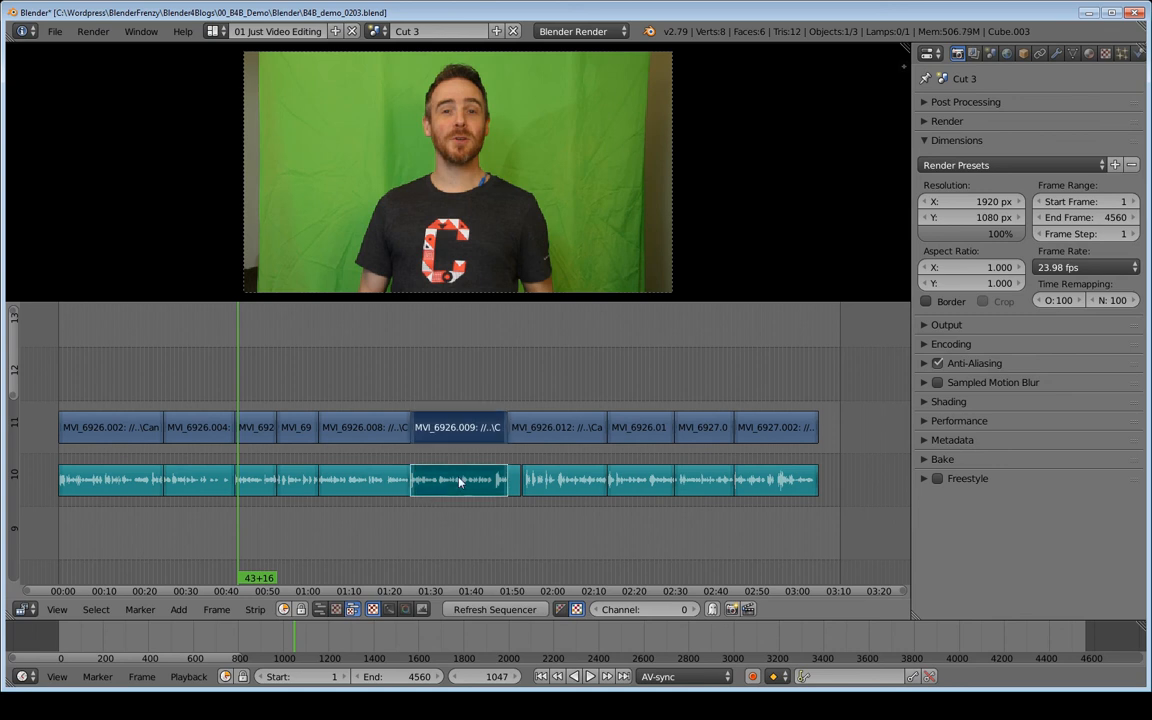
key("x")
left_click(442, 412)
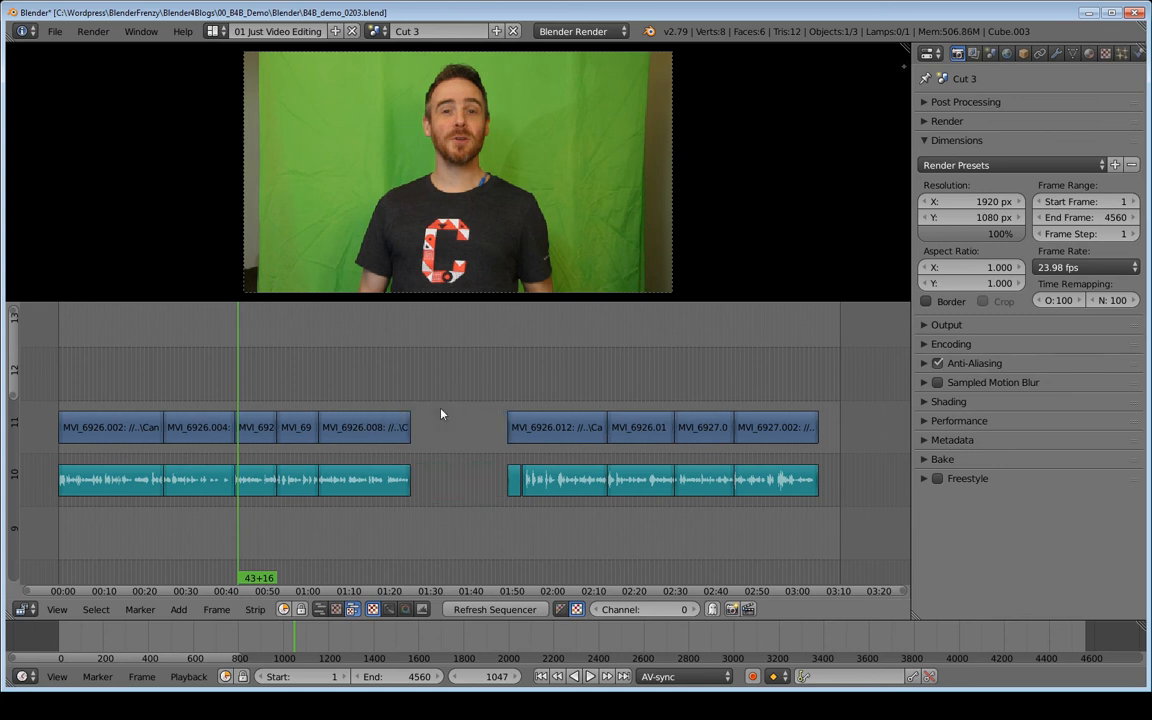
left_click(393, 383)
key("BackSpace")
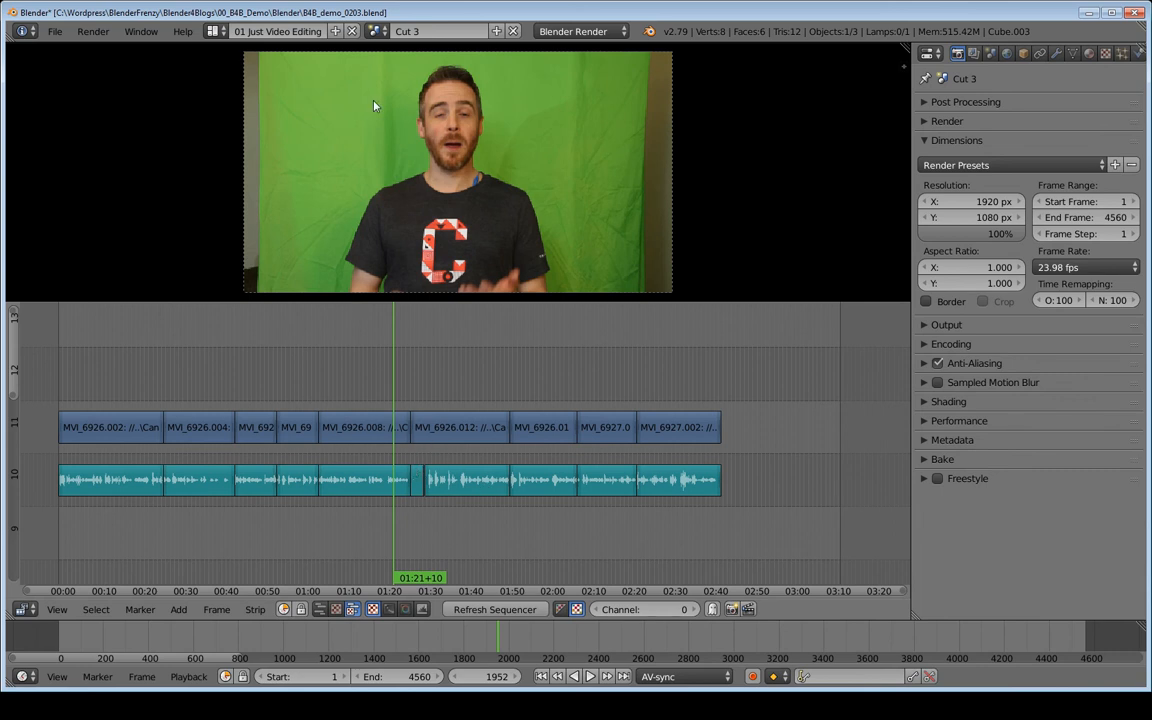
Switch to the Cut 2 scene to compare its strips, returning to Cut 3.
left_click(374, 31)
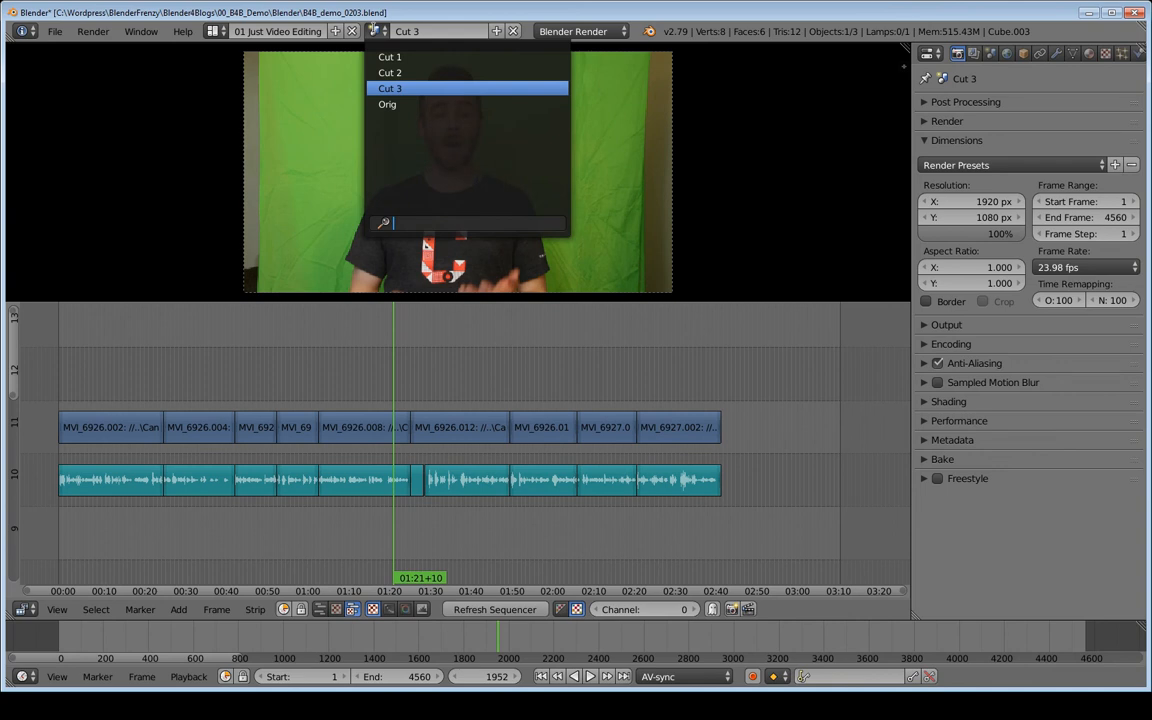
left_click(395, 69)
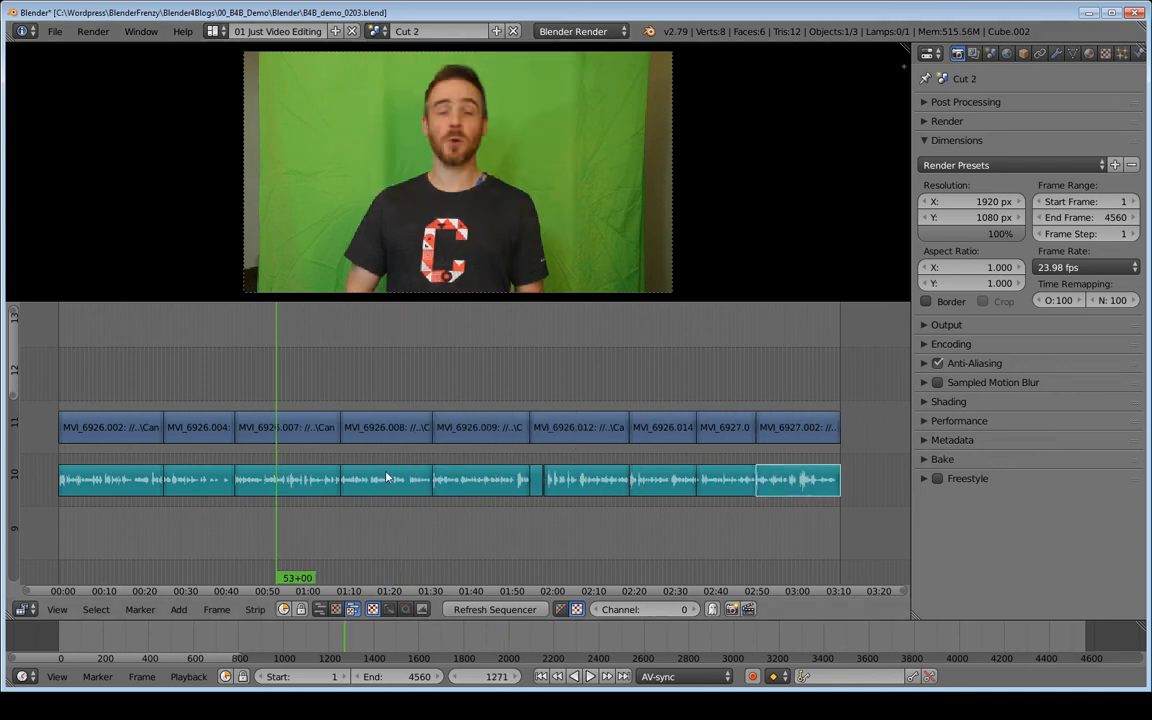
left_click(374, 31)
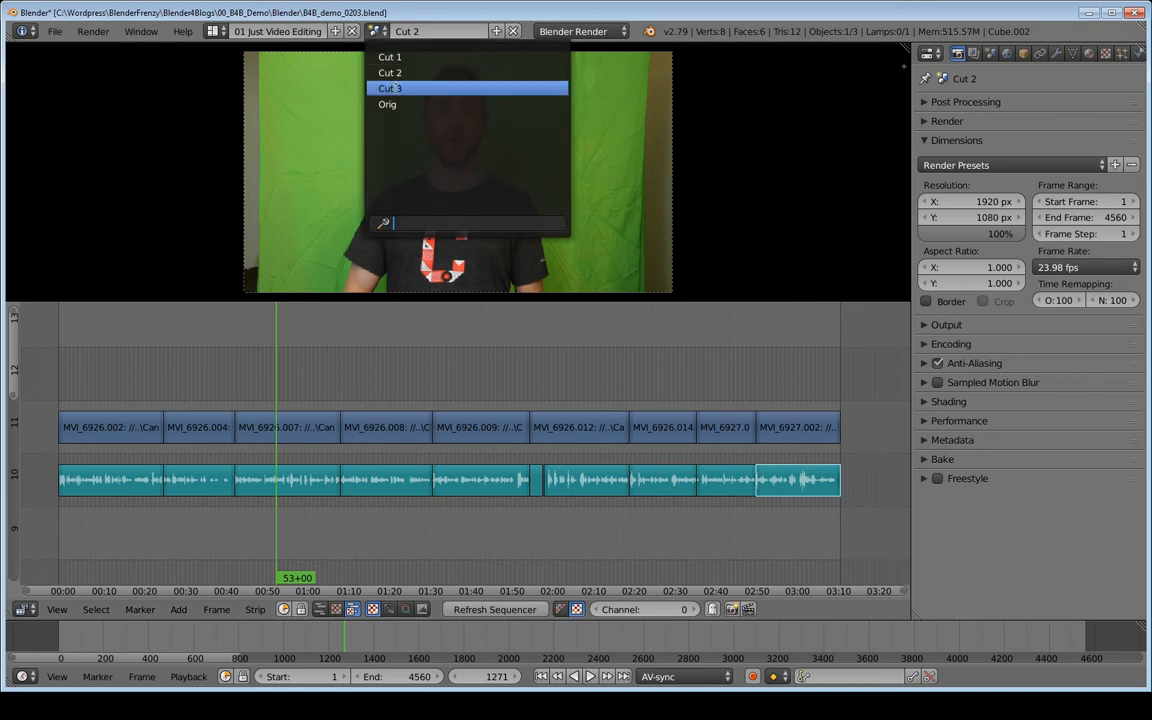
left_click(395, 86)
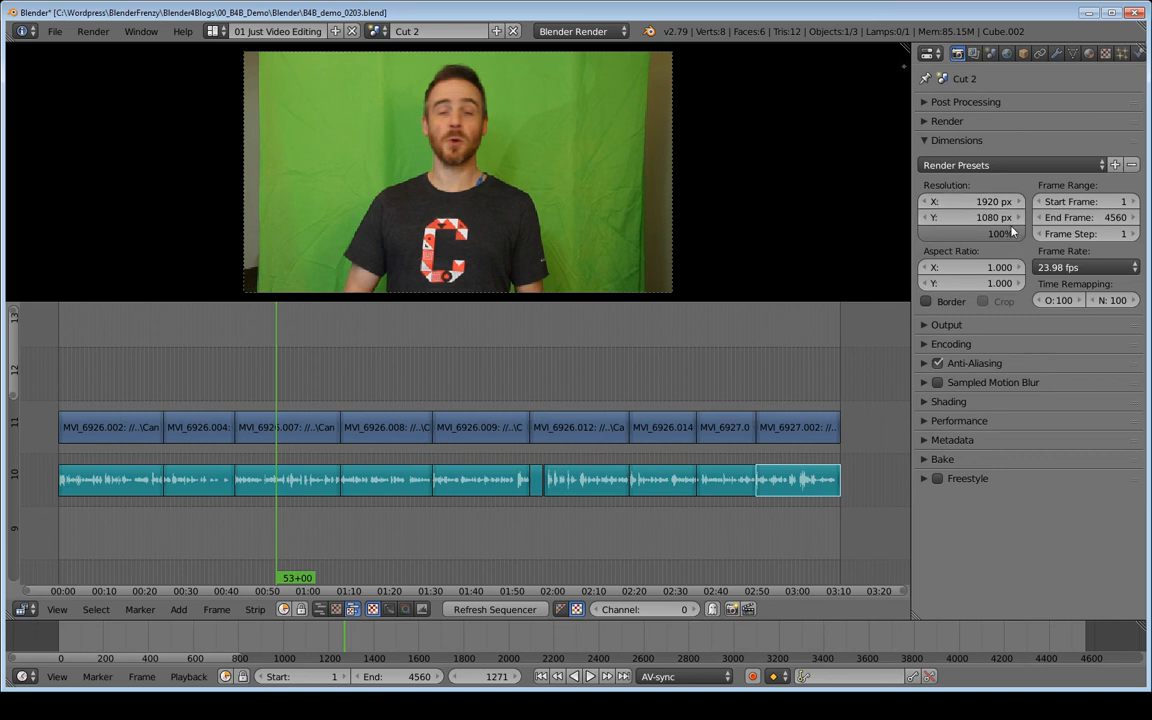
Expand Cut 2's Output and Encoding settings and examine the file format, container, video codec, quality, keyframe interval and audio codec.
left_click(942, 325)
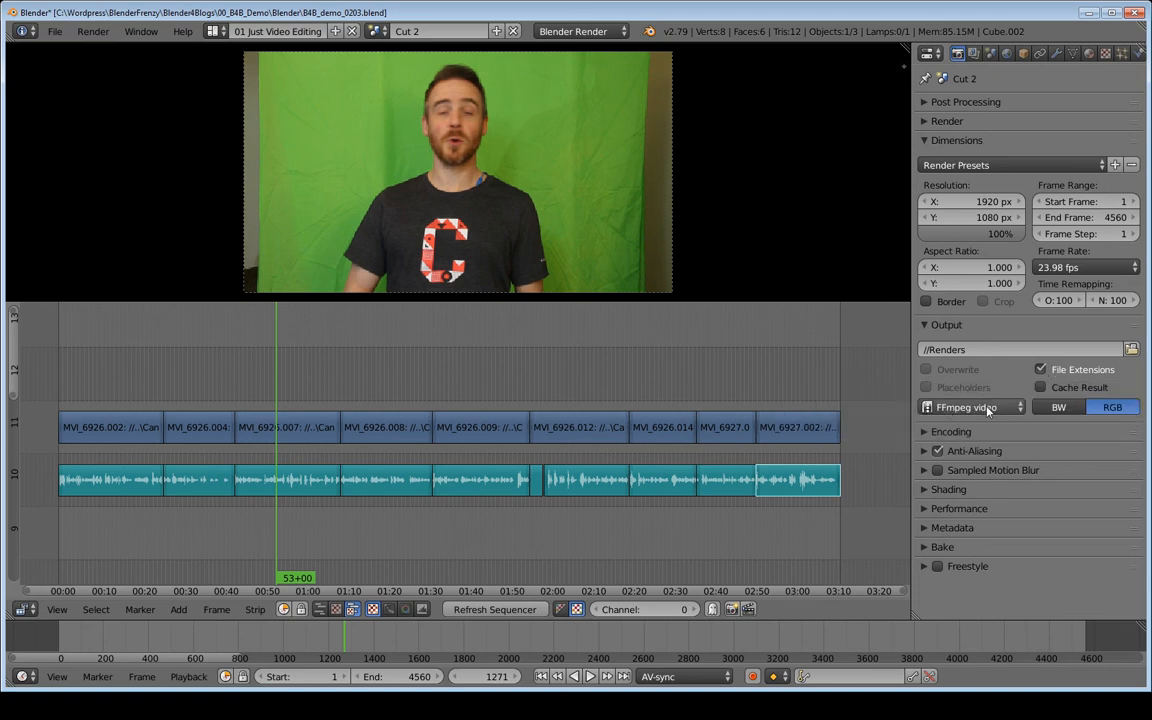
left_click(975, 408)
left_click(925, 436)
scroll(947, 444, "down", 3)
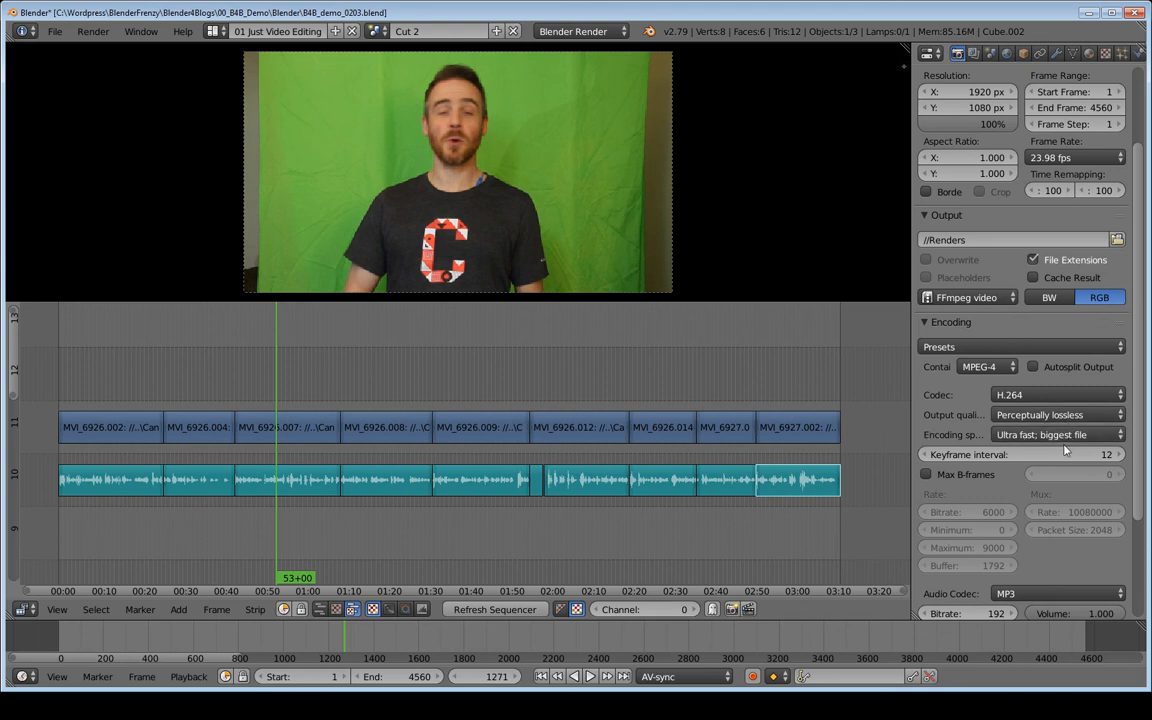
scroll(1055, 448, "down", 2)
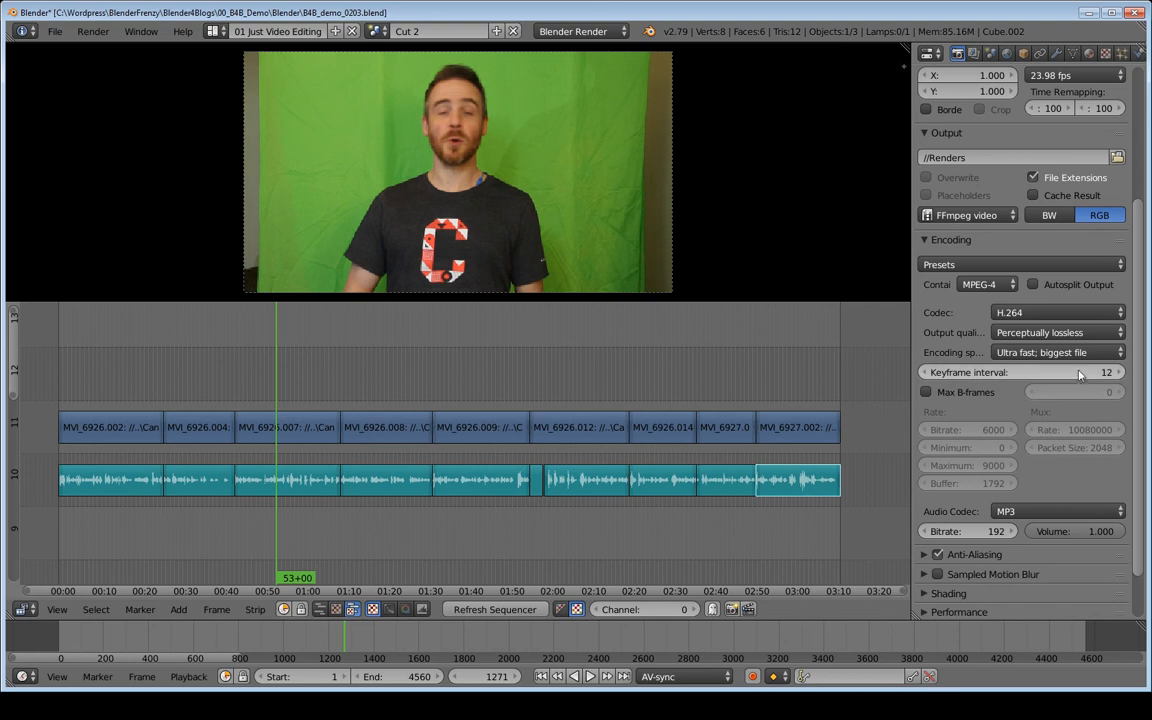
scroll(1080, 350, "up", 5)
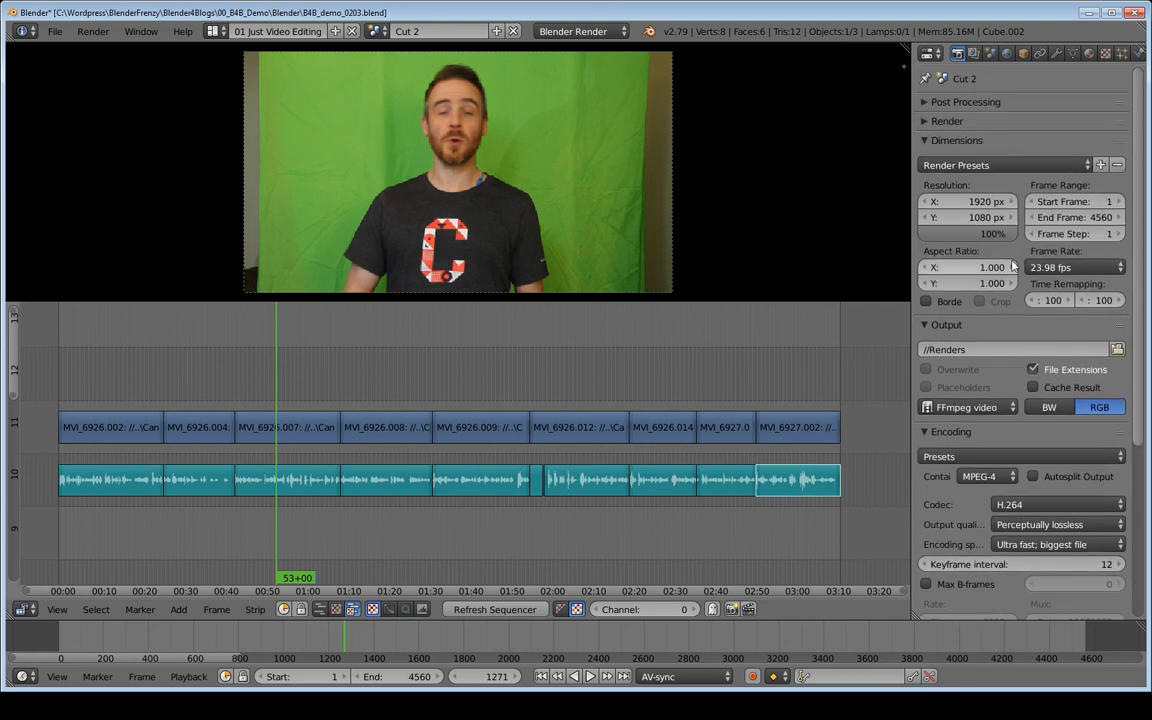
scroll(1052, 295, "down", 3)
scroll(1050, 300, "down", 3)
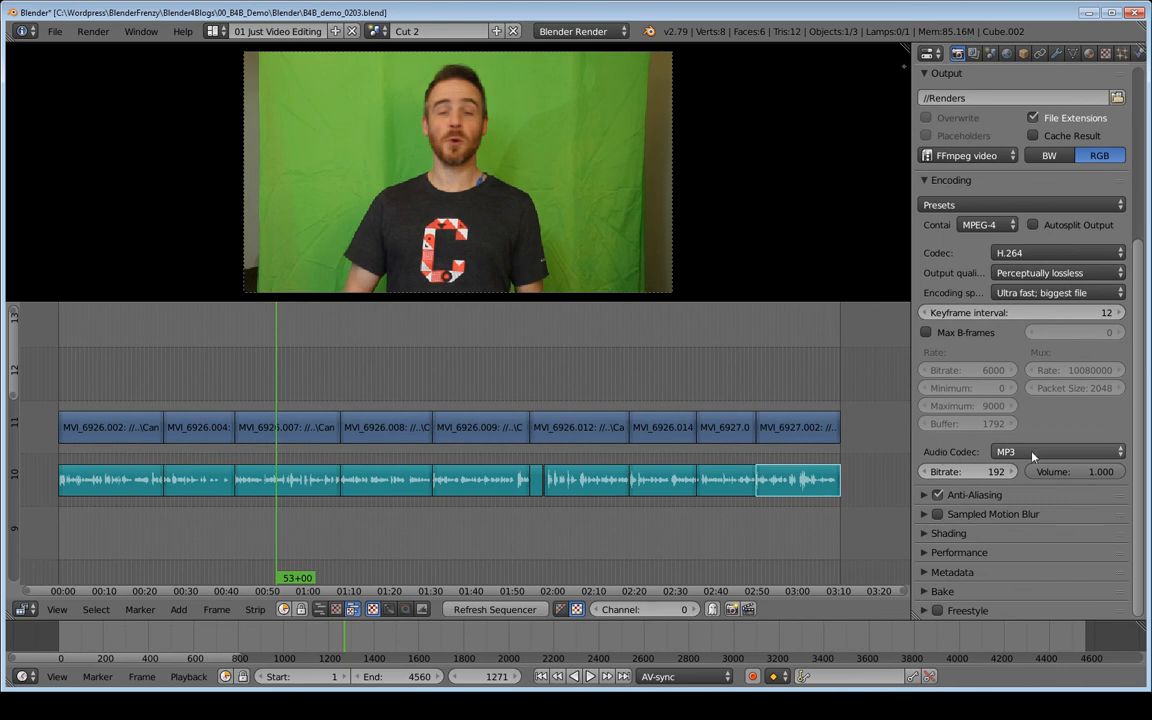
scroll(996, 478, "up", 2)
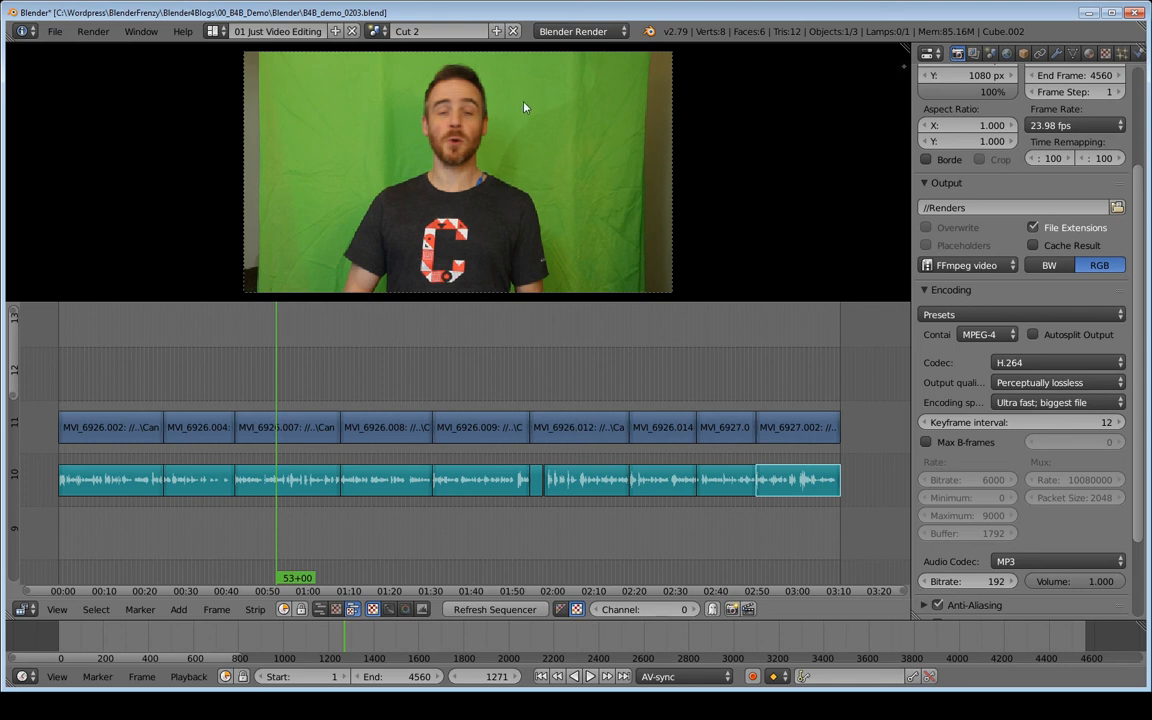
Examine the output quality choices and pick Ultra fast; biggest file as the encoding speed.
left_click(1034, 385)
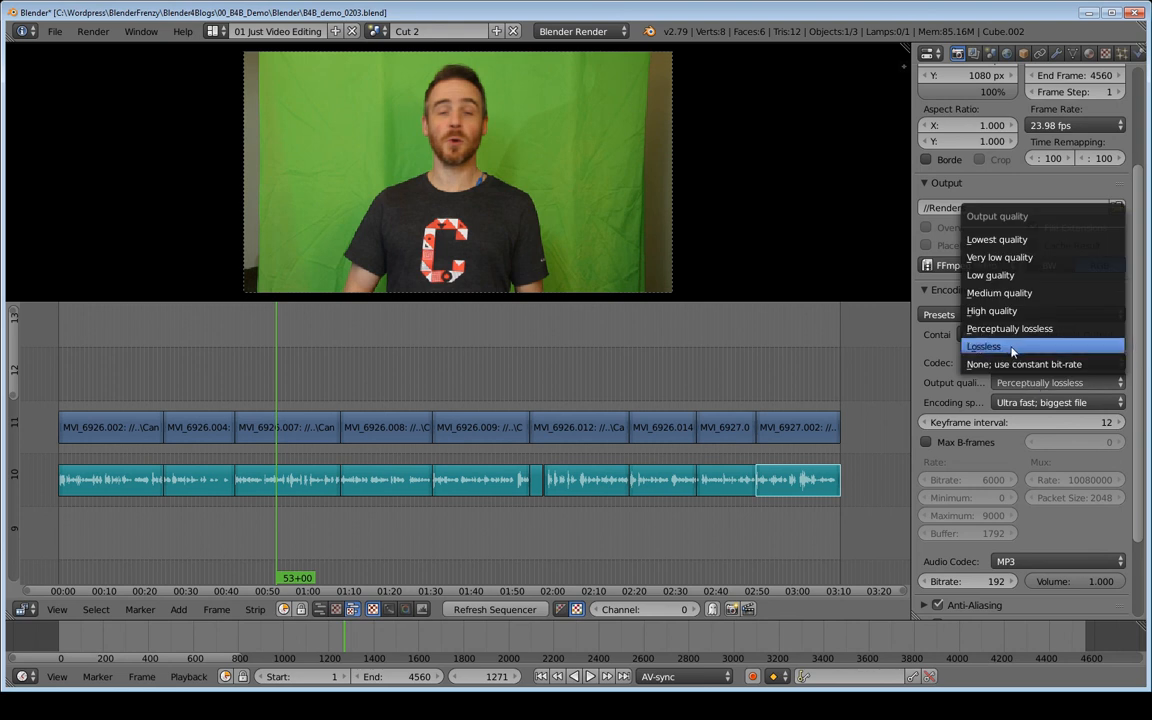
left_click(1024, 400)
left_click(1024, 402)
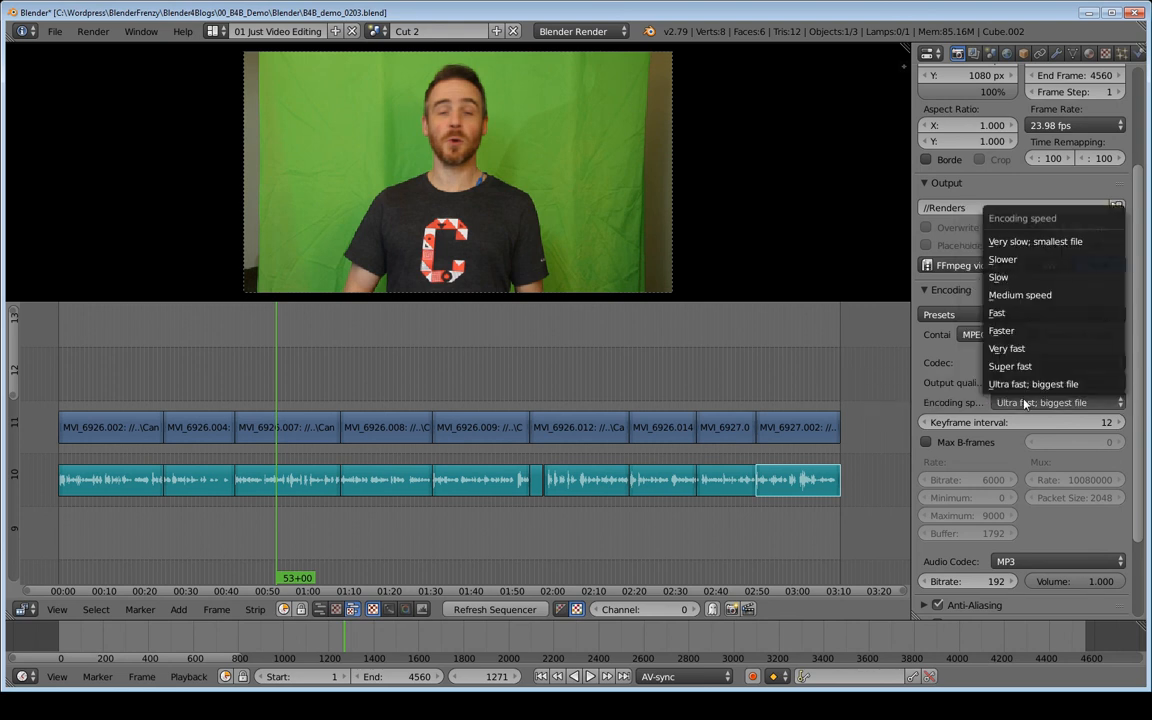
left_click(1022, 384)
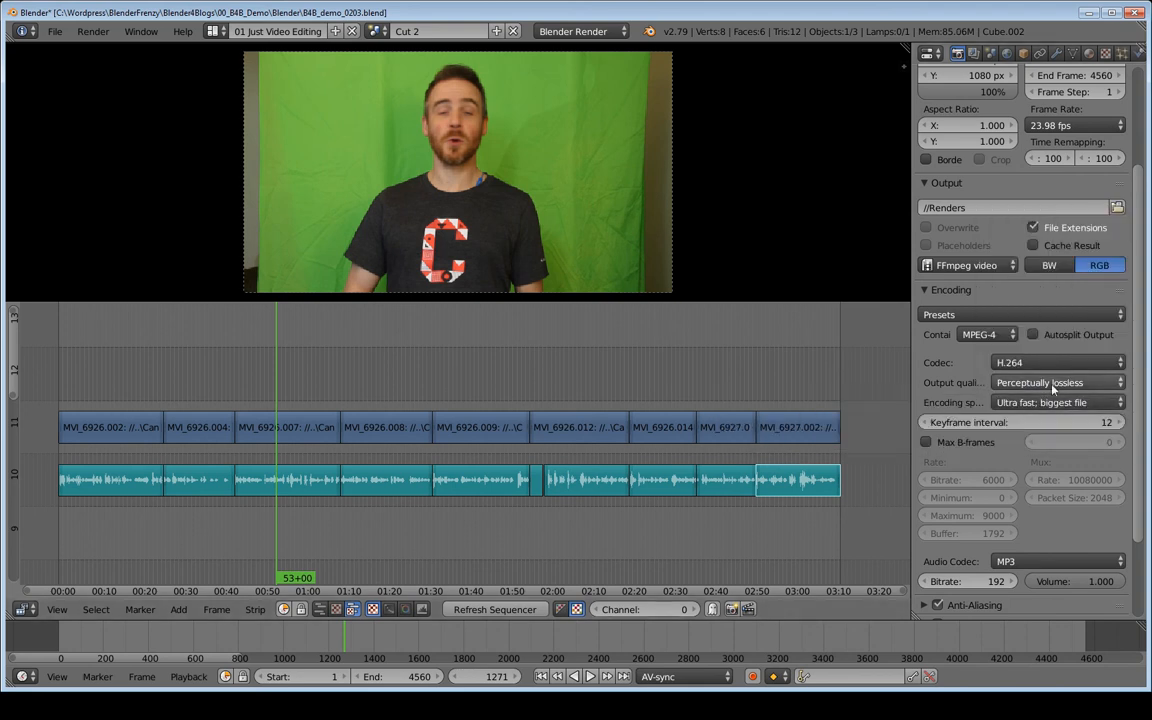
scroll(1017, 380, "up", 3)
scroll(1017, 380, "up", 1)
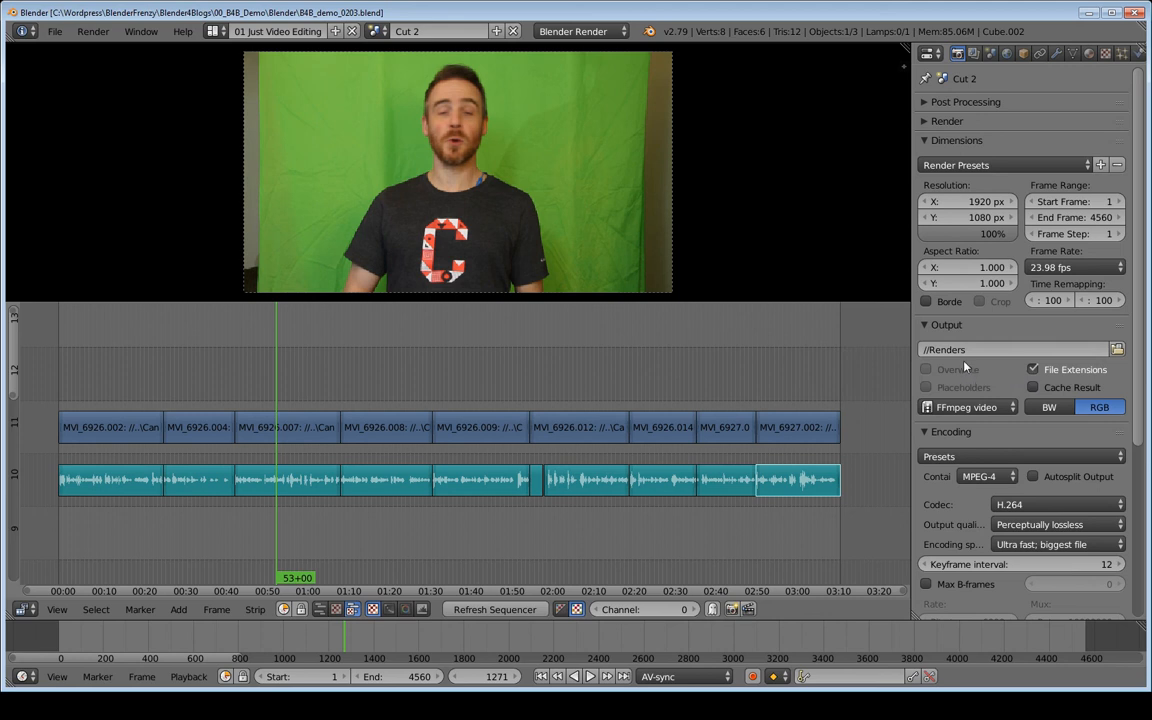
Set the render output path to //Renders/B4B_demo_0203_.
left_click(989, 349)
type("/B4B_demo_0203_")
key("Return")
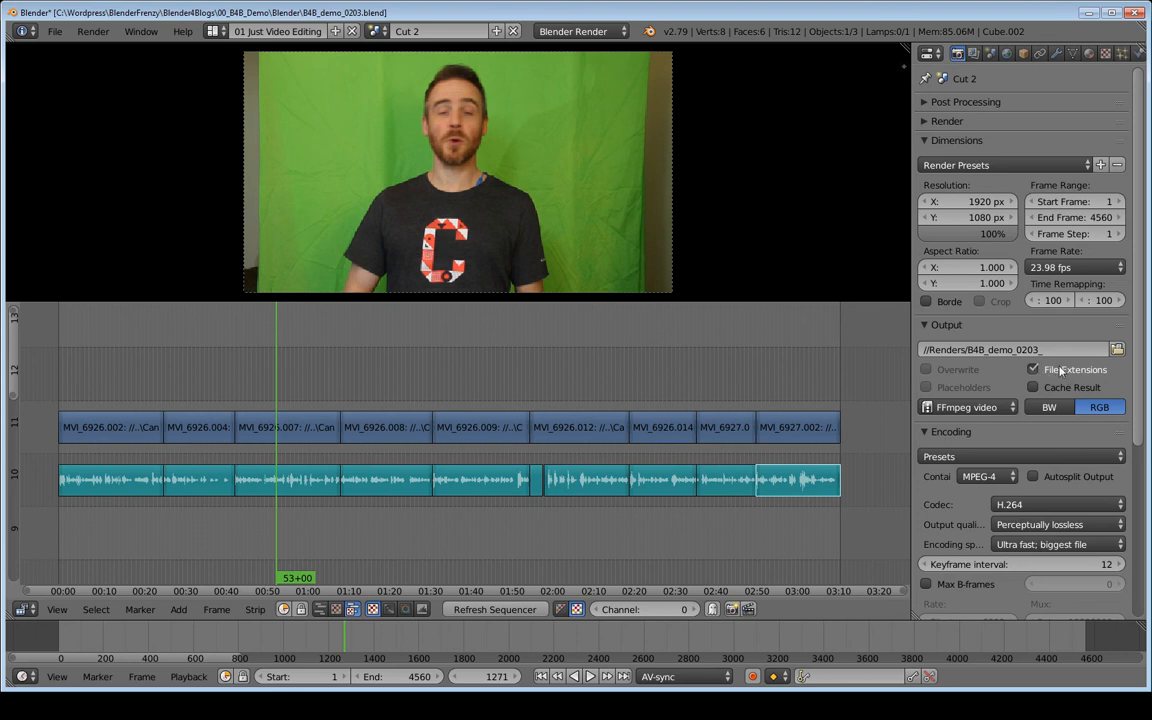
left_click(1045, 350)
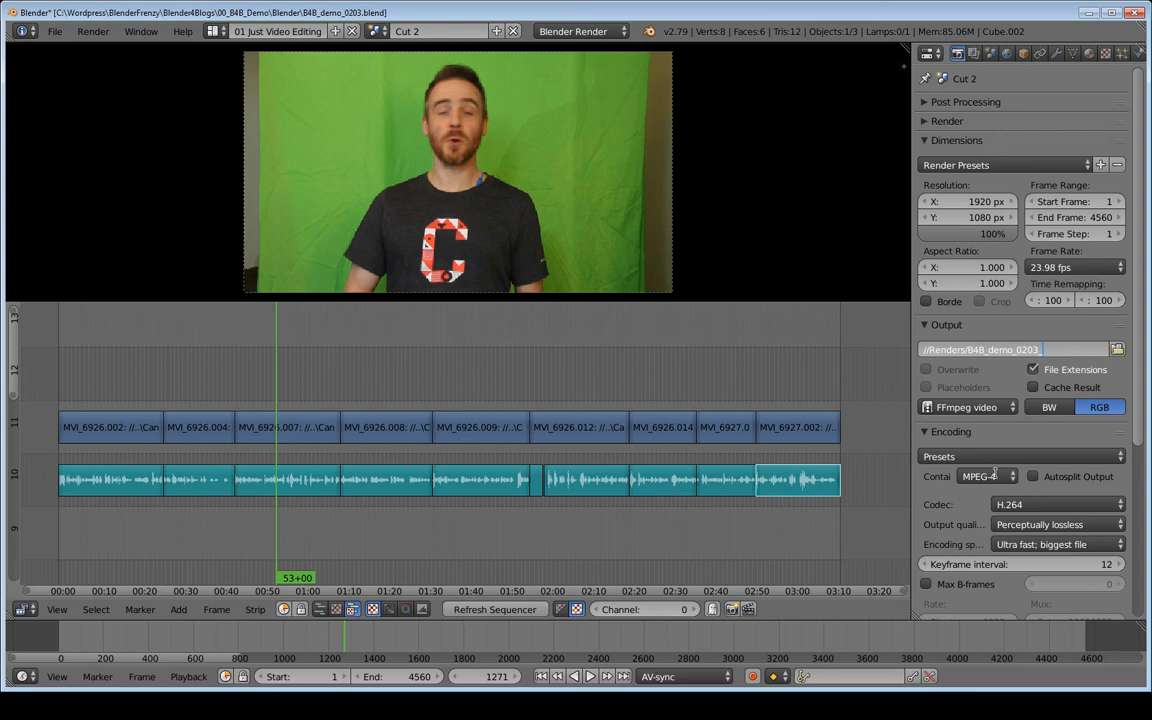
left_click(928, 497)
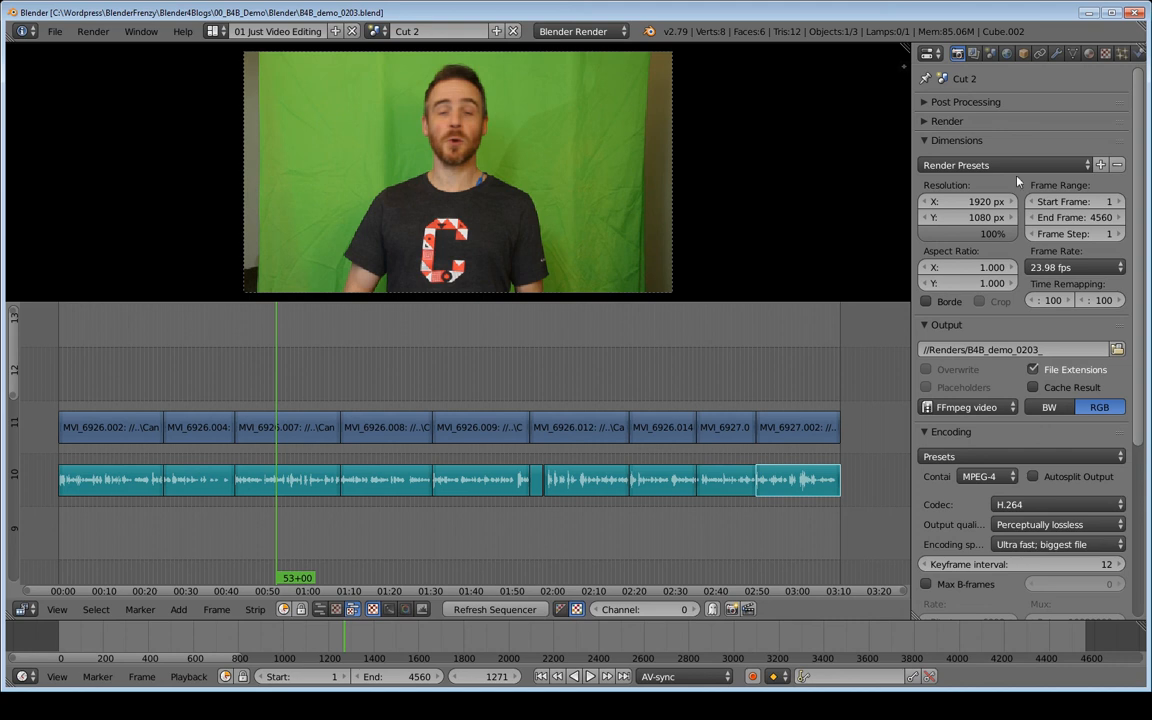
Render the current frame of Cut 2 and display the whole Render Result in the 03 Just Rendering layout.
left_click(946, 121)
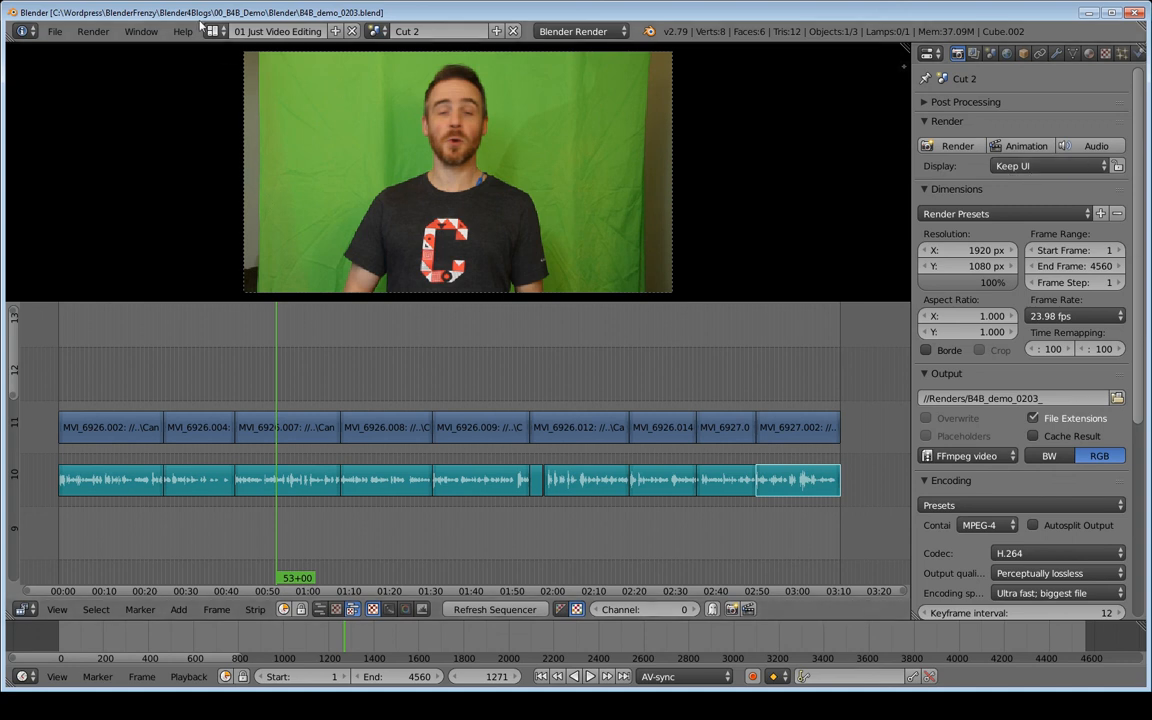
left_click(215, 31)
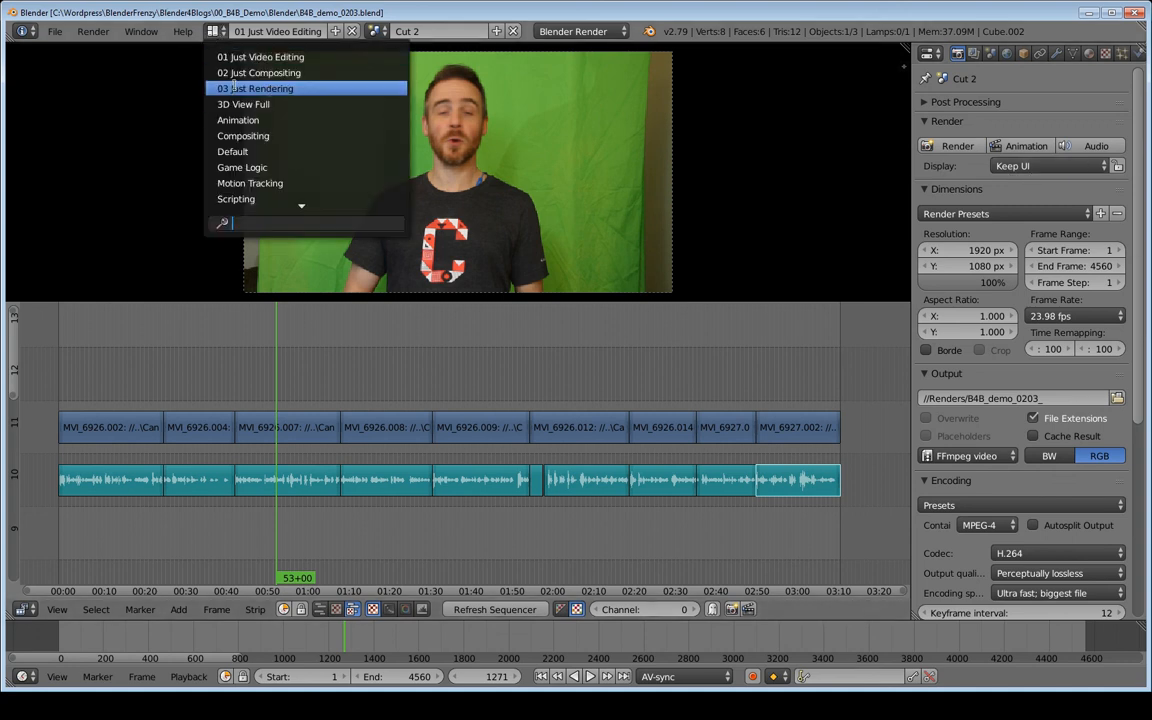
left_click(301, 89)
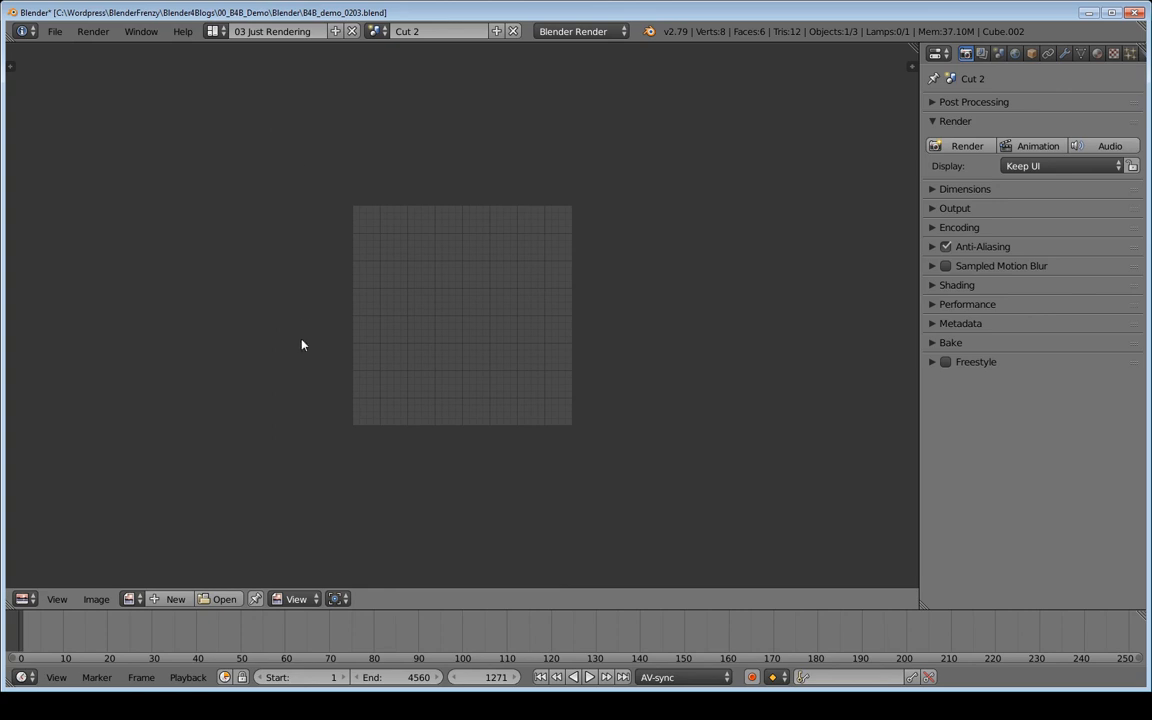
left_click(131, 599)
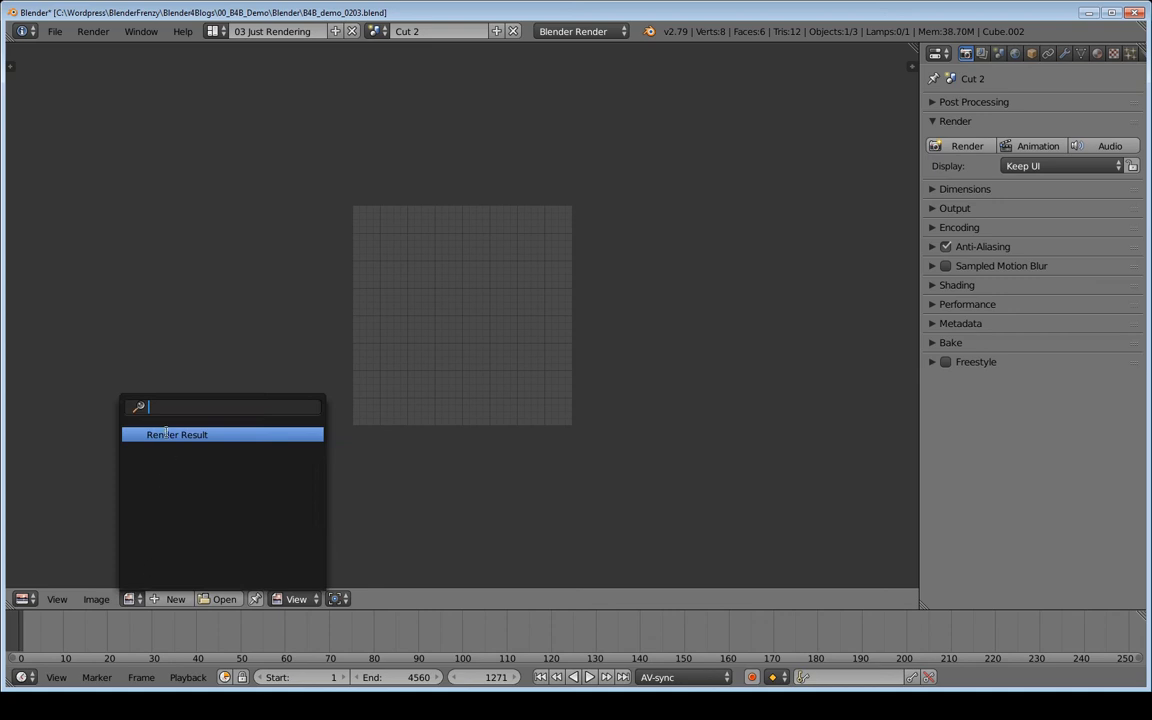
left_click(167, 434)
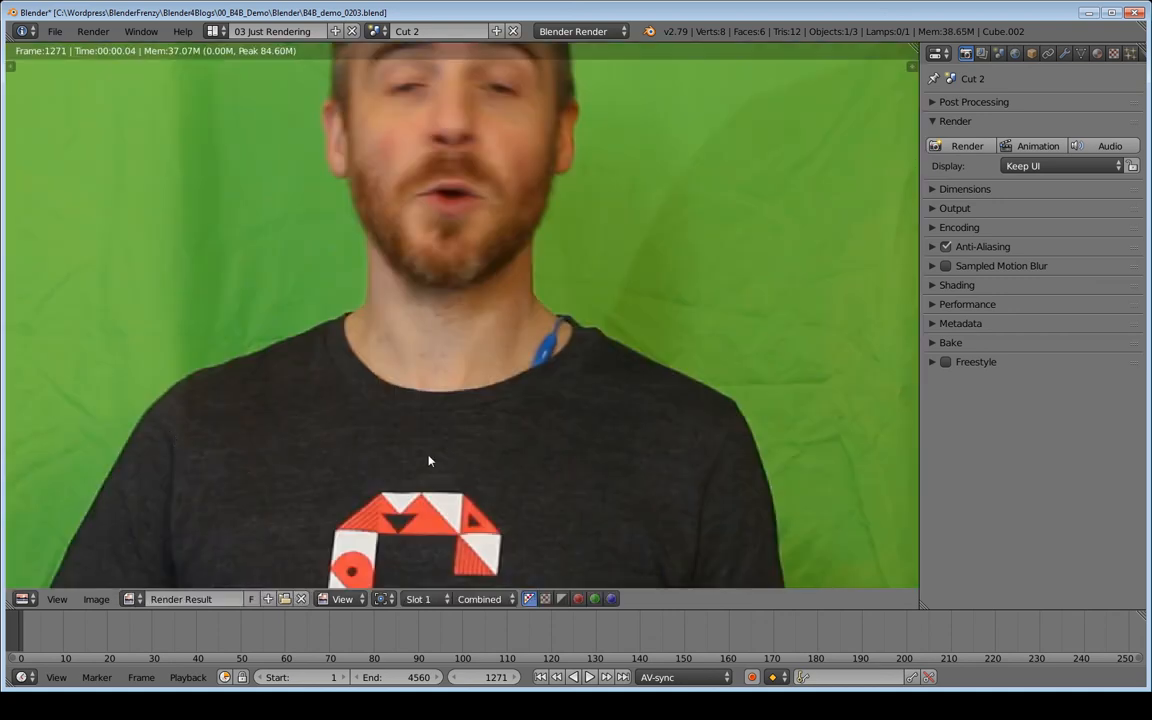
scroll(440, 460, "down", 6)
scroll(444, 463, "up", 3)
scroll(444, 463, "down", 1)
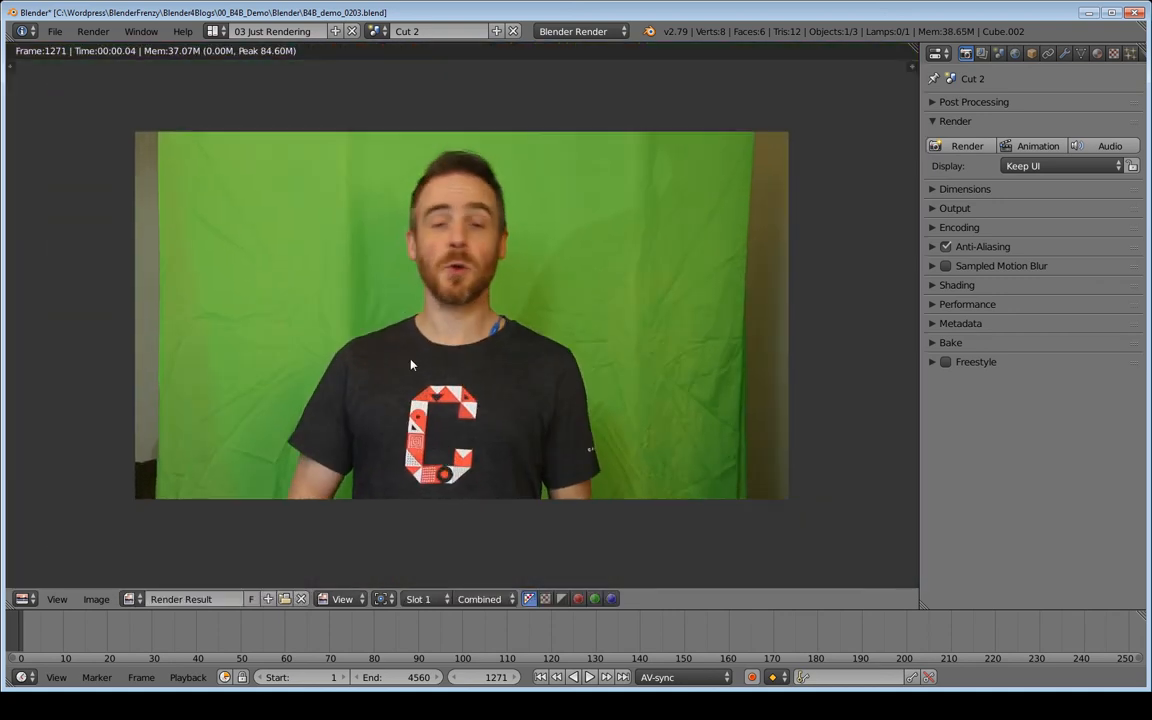
Return to 01 Just Video Editing, render the frame at 01:31+10 and view its result in 03 Just Rendering.
left_click(215, 31)
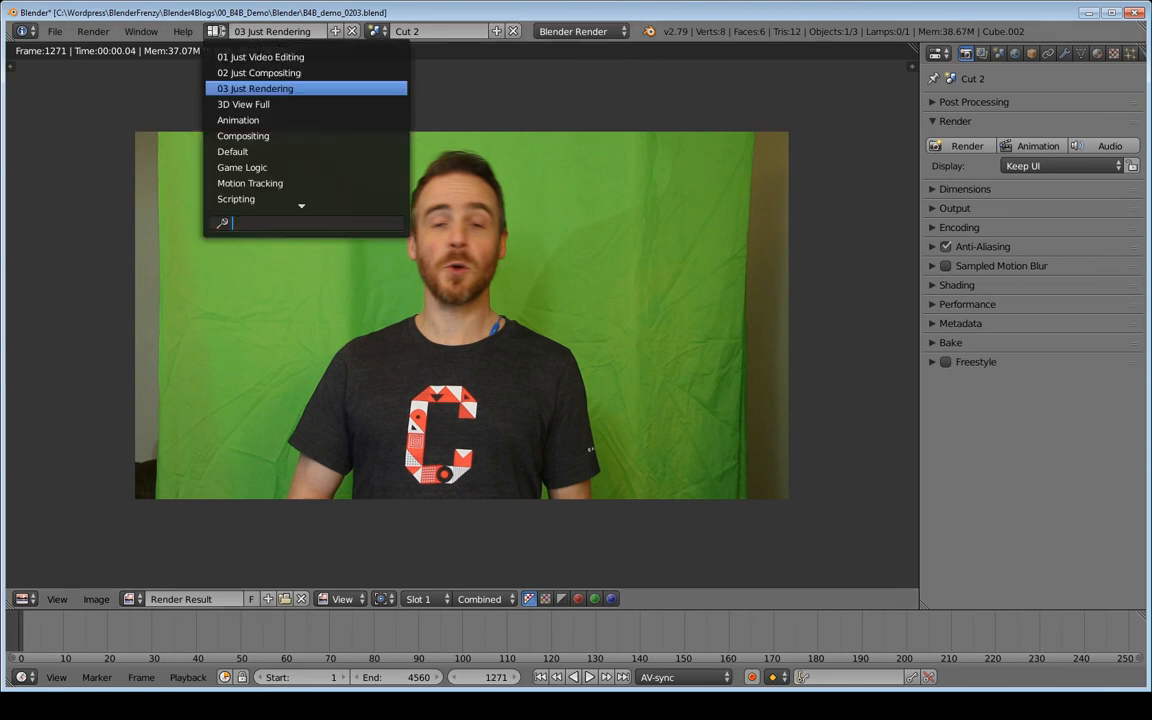
left_click(210, 50)
left_click_drag(434, 352, 461, 366)
left_click(429, 372)
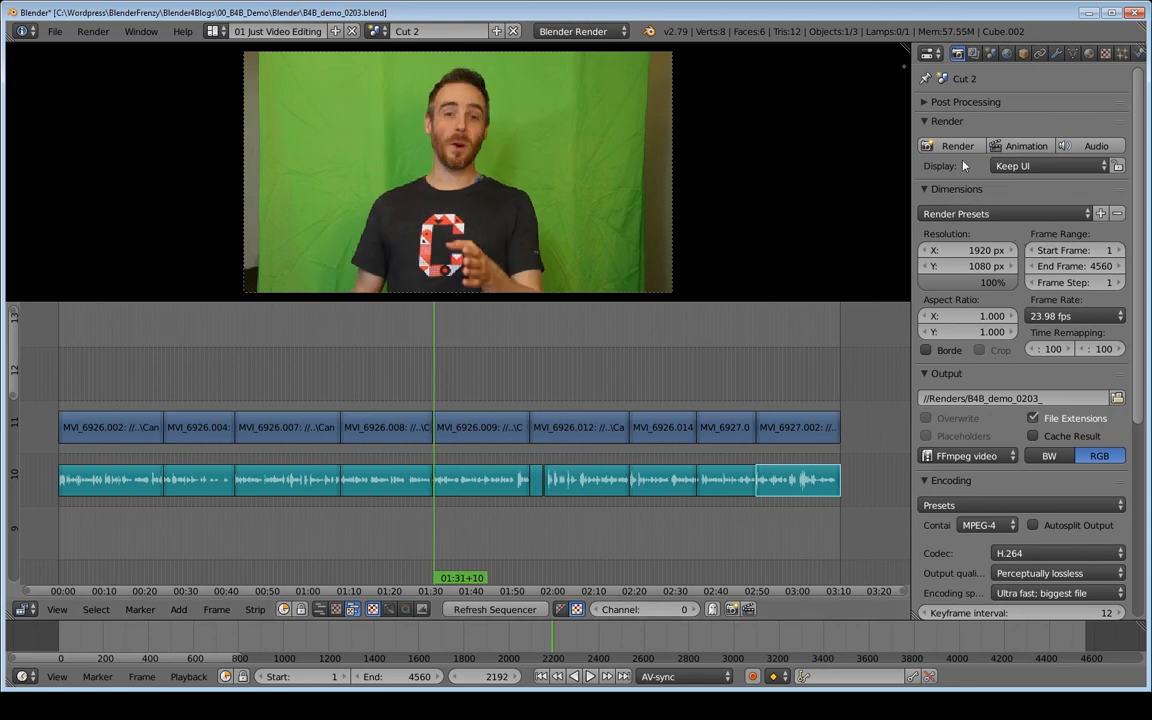
left_click(214, 31)
left_click(245, 88)
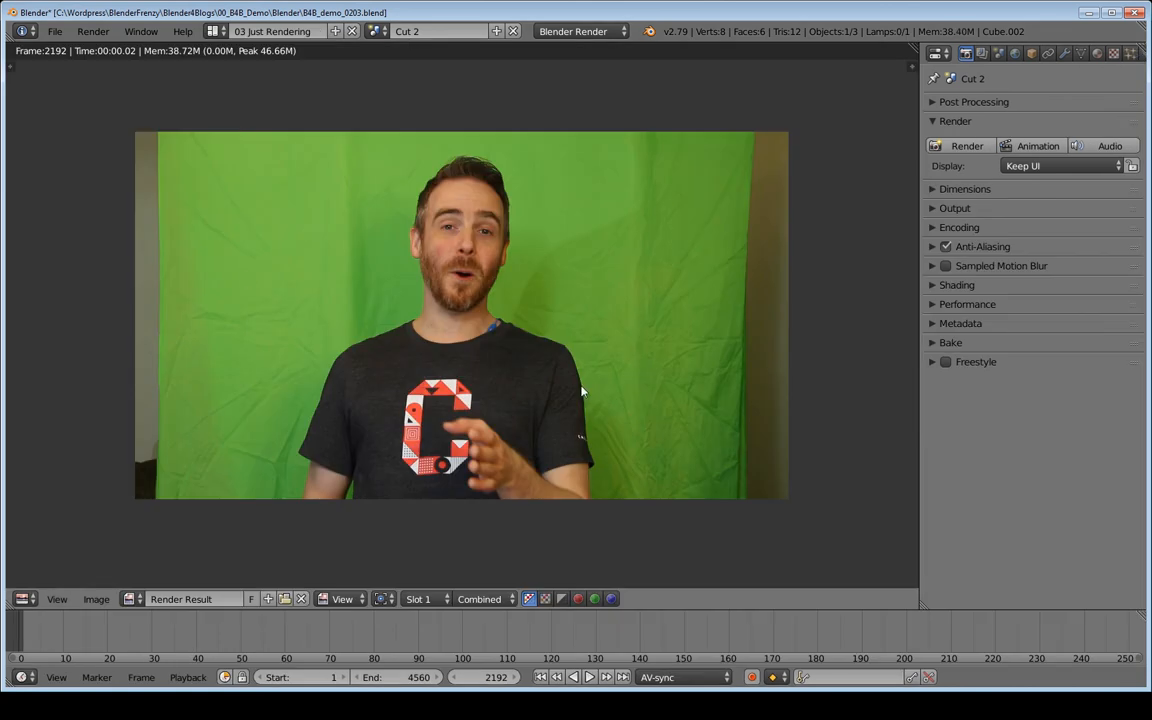
Start rendering the Cut 2 animation from the 01 Just Video Editing layout and monitor its frames in 03 Just Rendering.
left_click(214, 31)
left_click(240, 57)
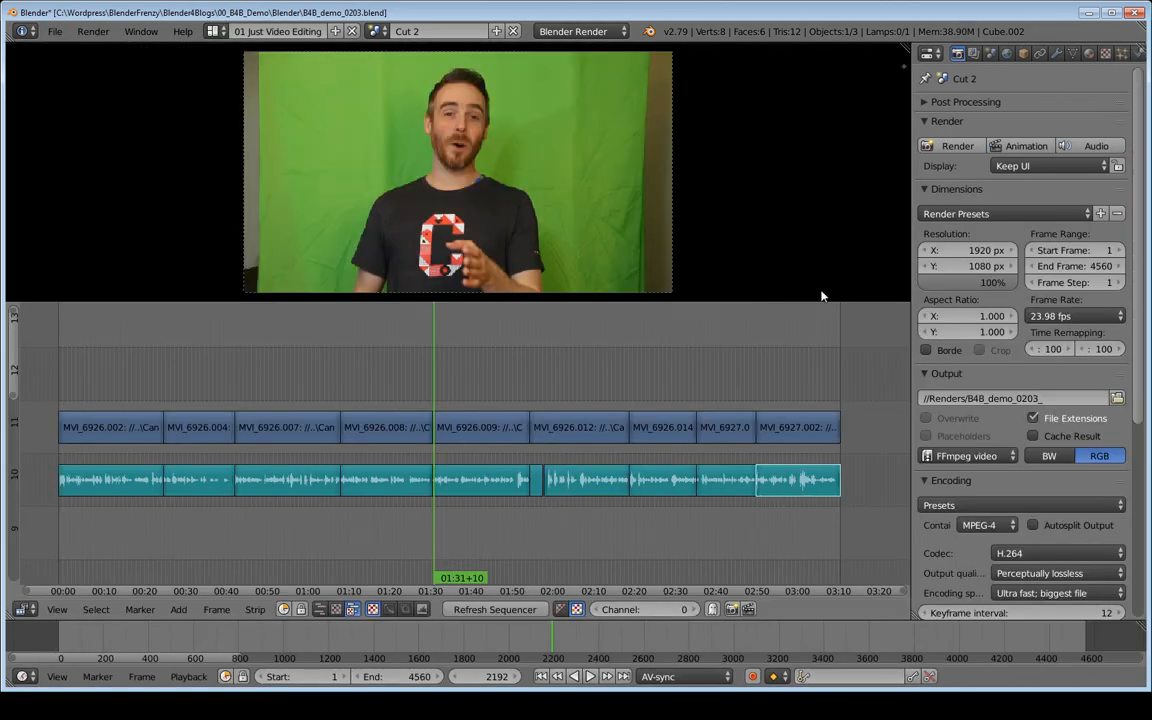
left_click(1020, 150)
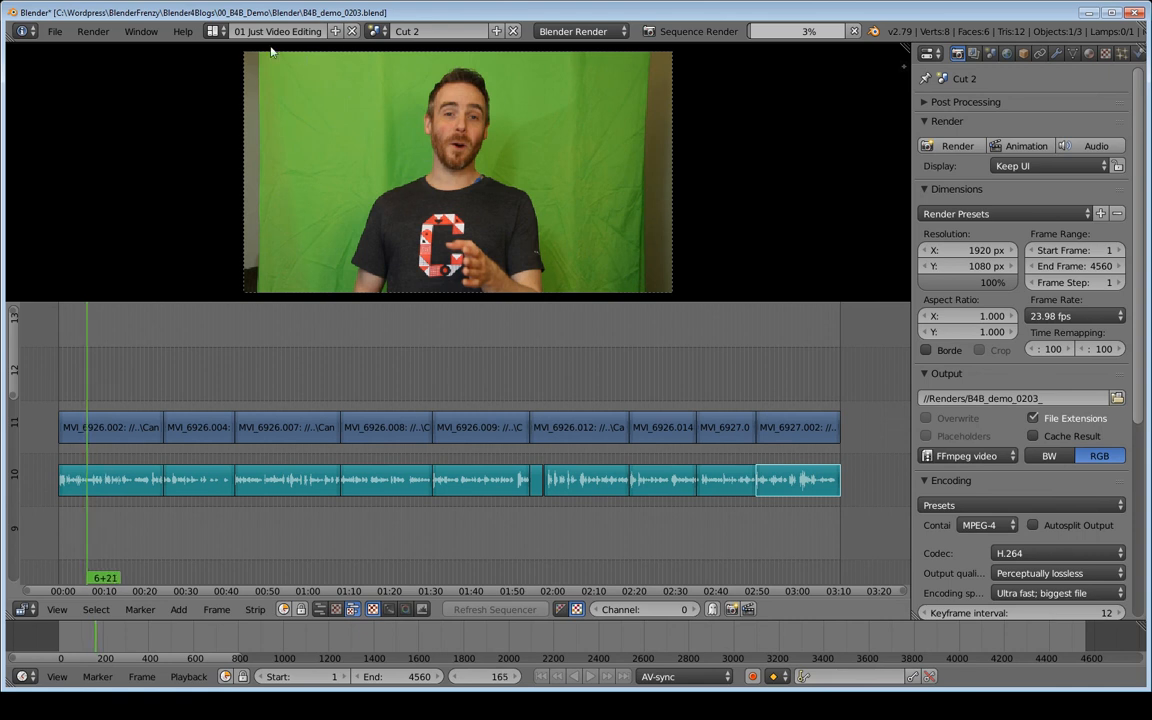
left_click(213, 31)
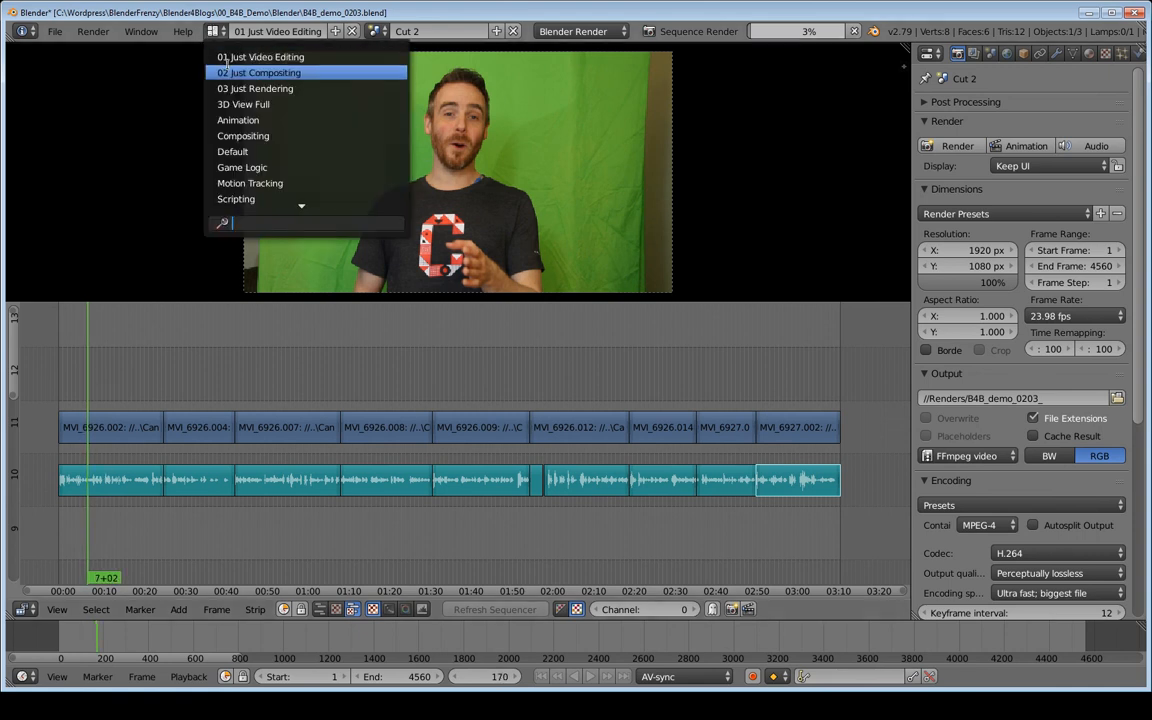
left_click(282, 89)
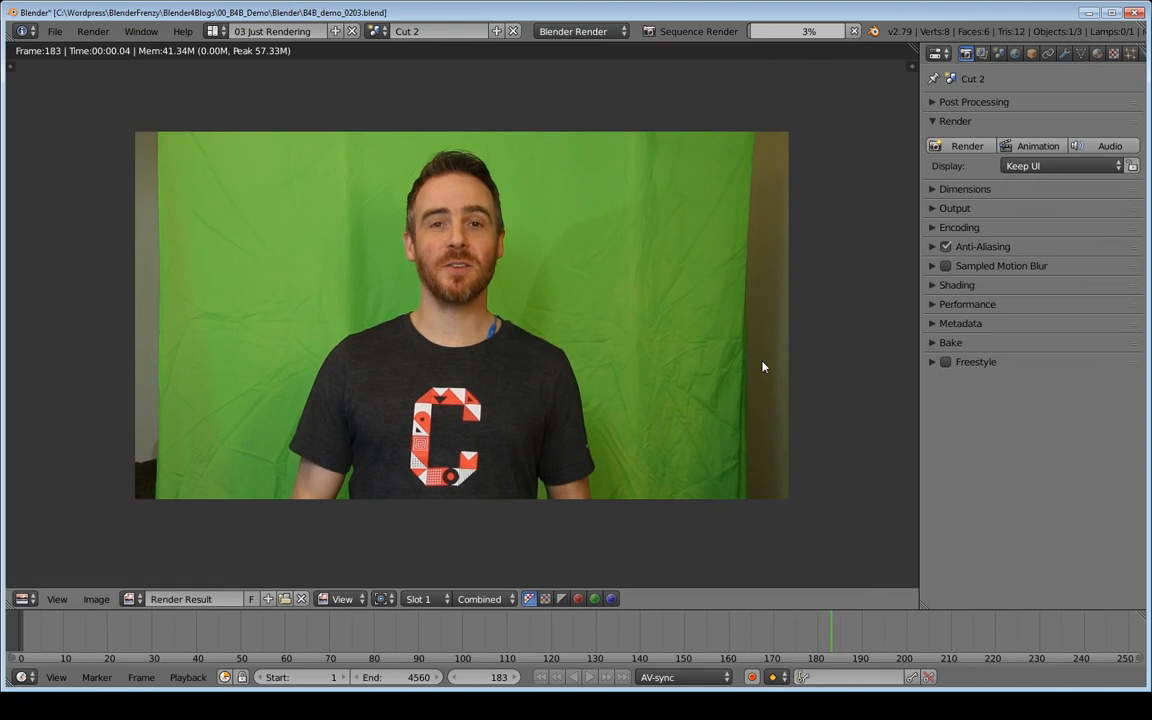